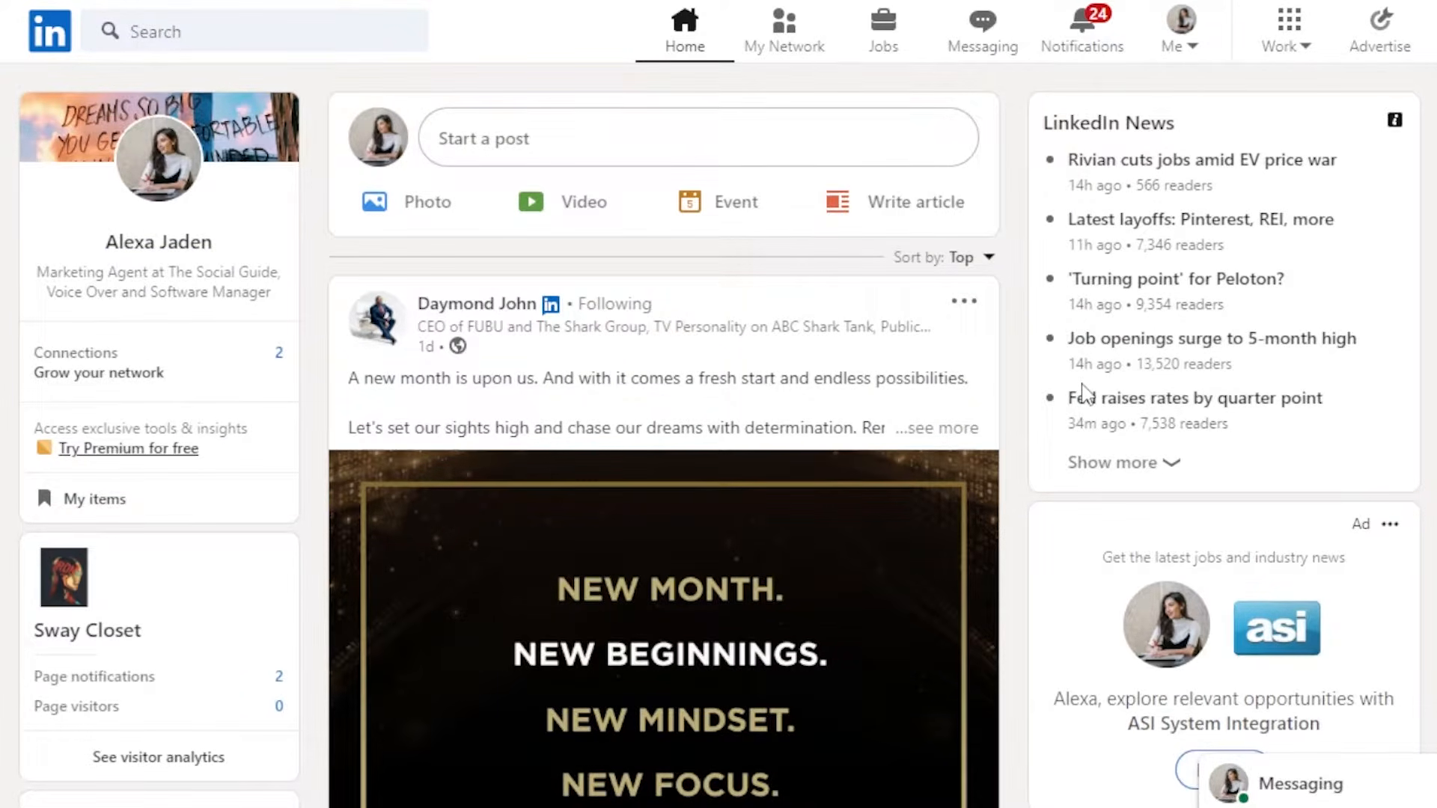
# - Open your own profile from the home feed
pyautogui.scroll(-15, 664, 434)
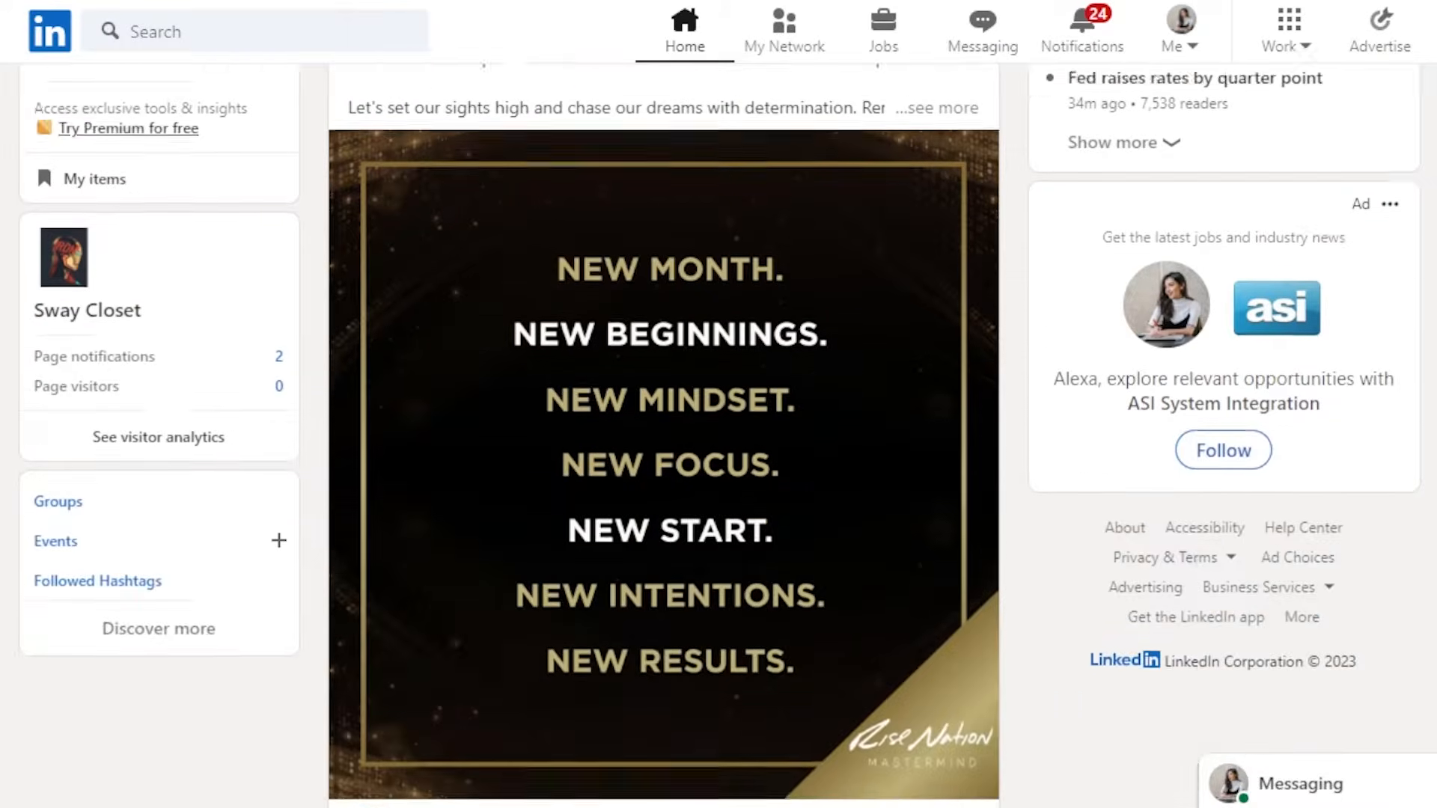
pyautogui.scroll(-20, 665, 434)
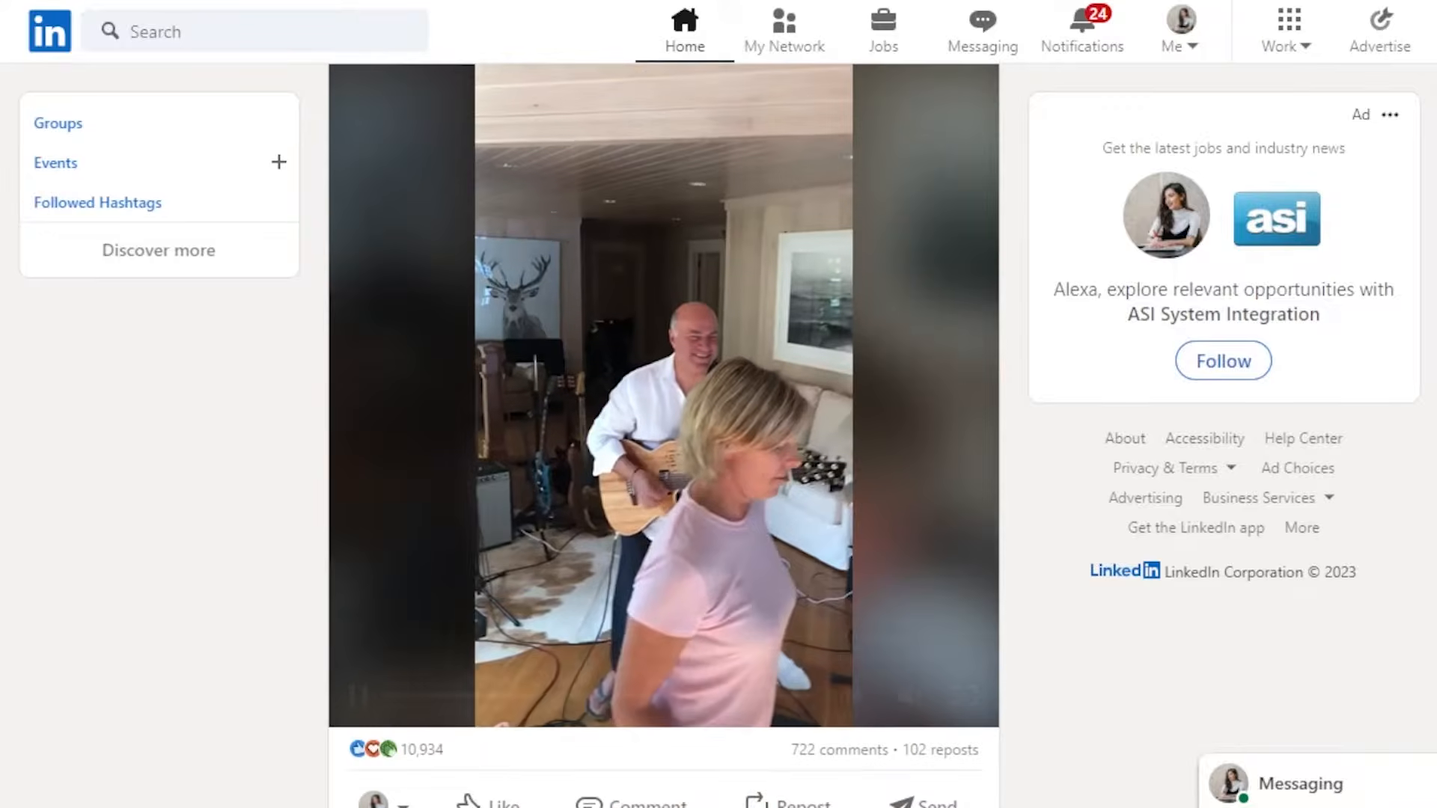
pyautogui.scroll(-15, 665, 434)
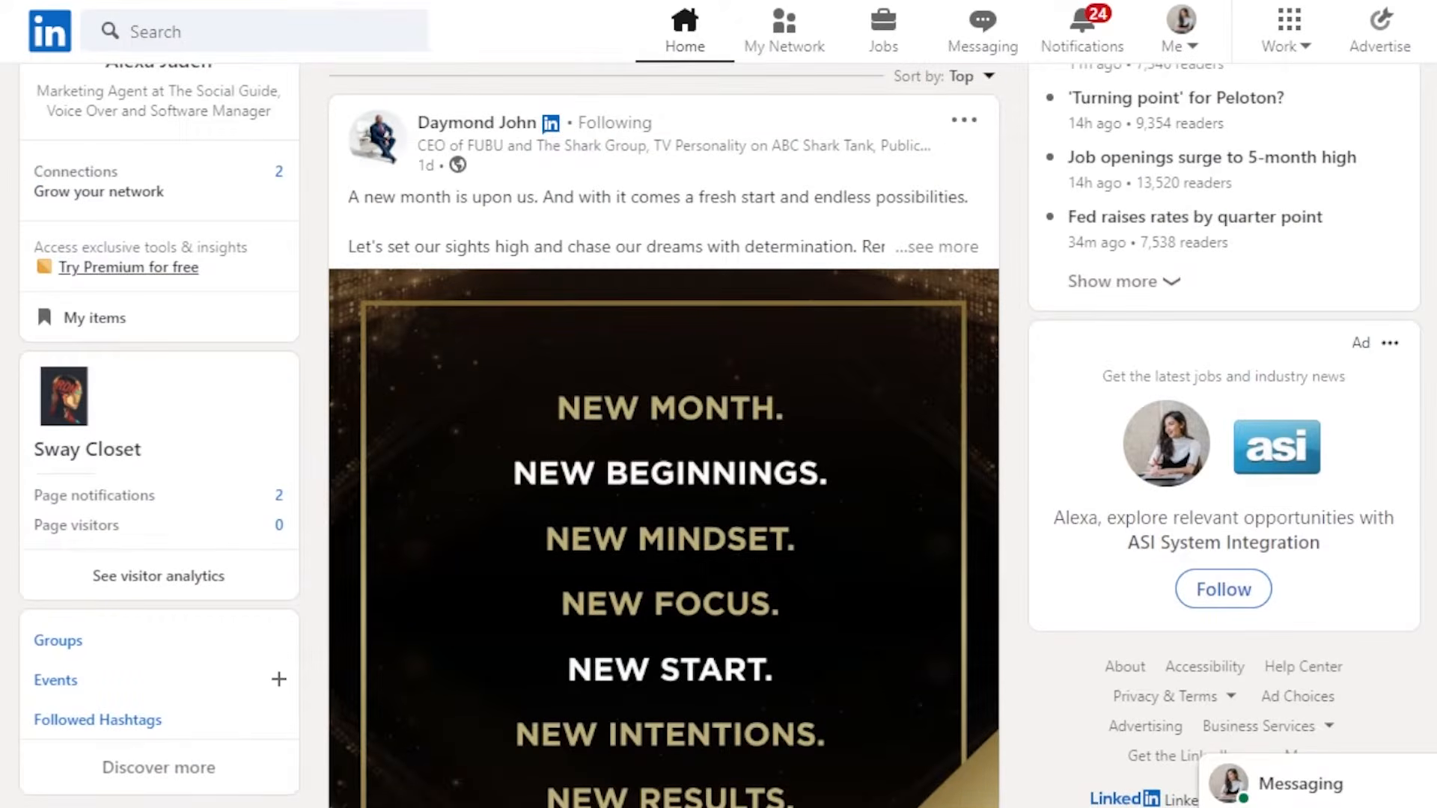
pyautogui.scroll(-7, 664, 434)
pyautogui.scroll(12, 664, 434)
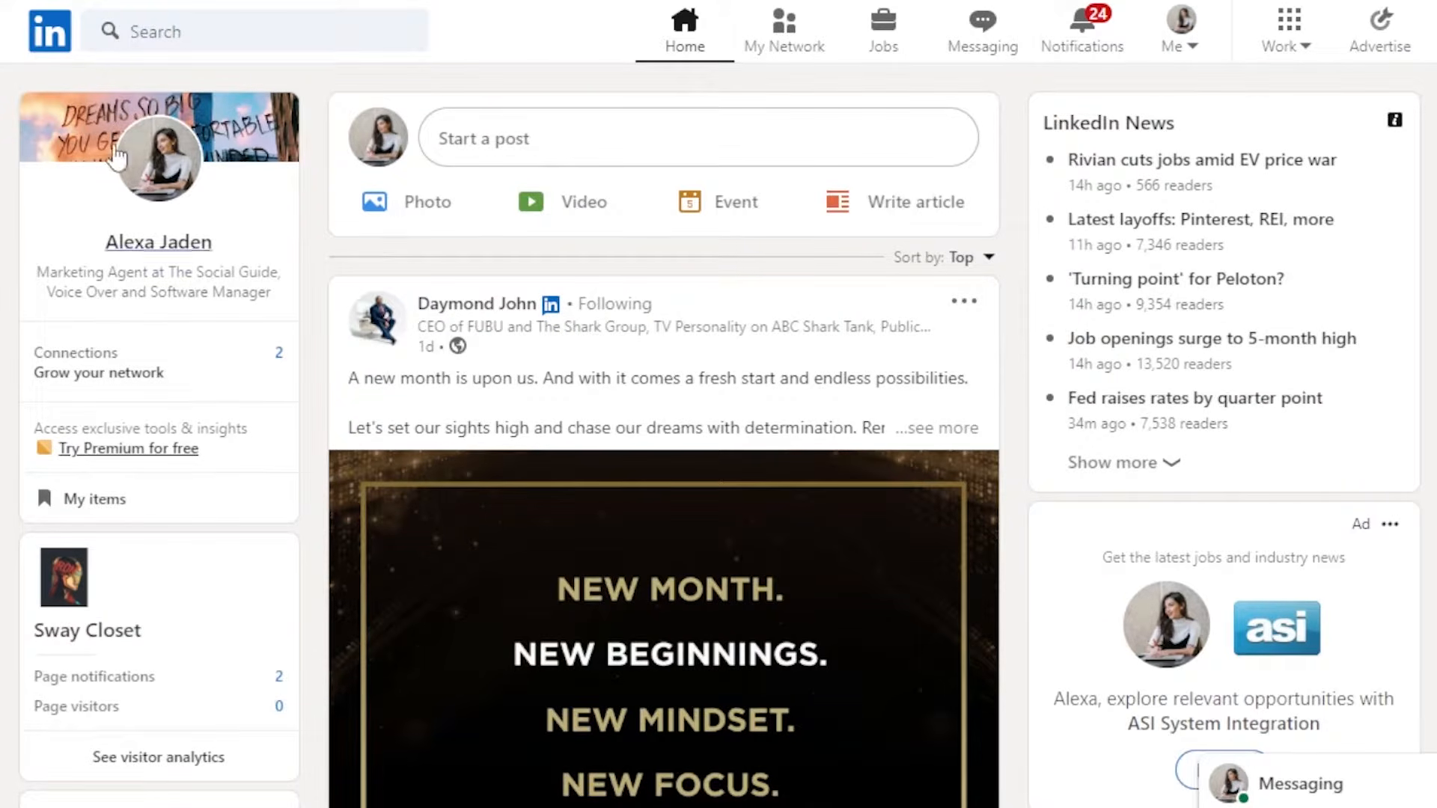
pyautogui.click(159, 244)
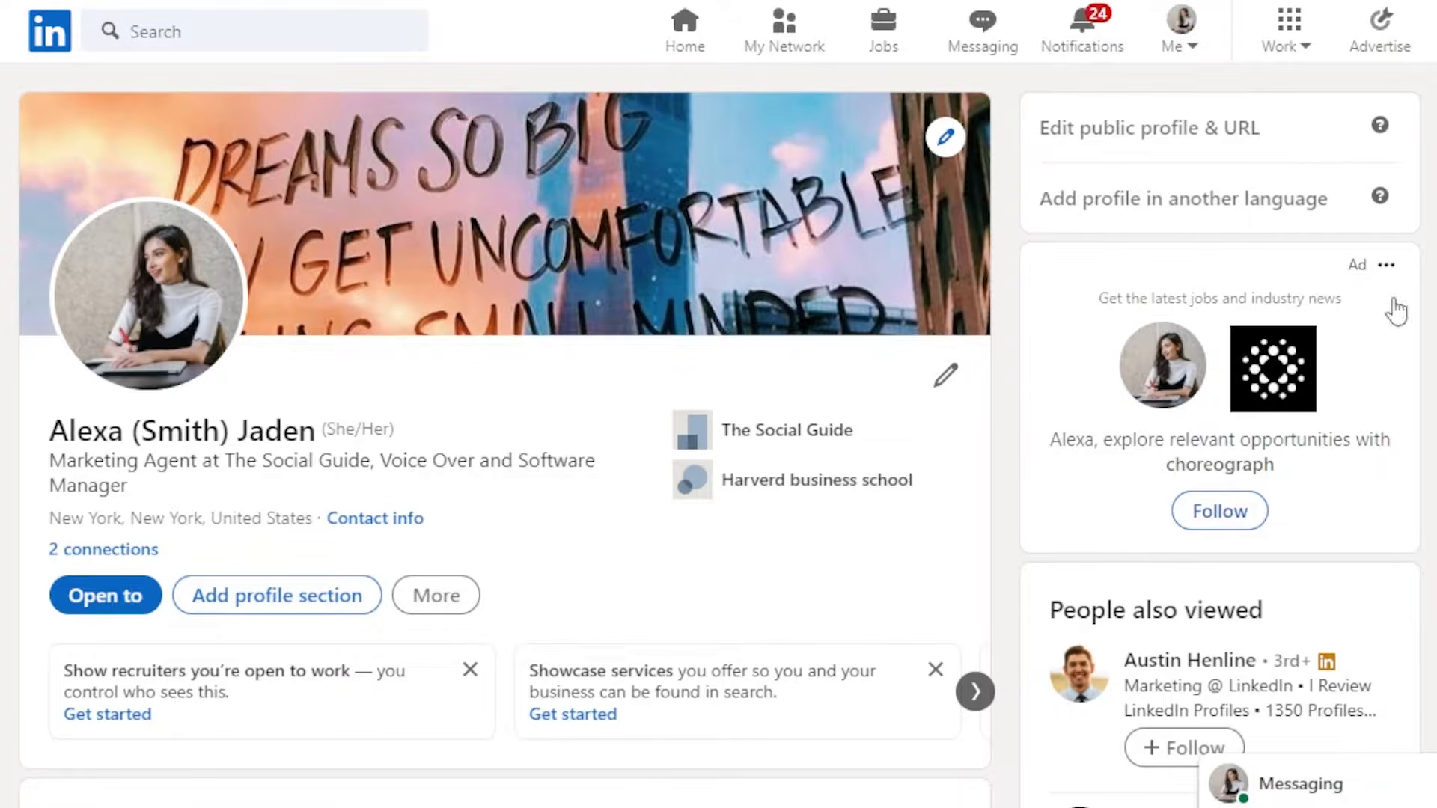
# - Browse through the profile's sections and analytics
pyautogui.scroll(-15, 718, 434)
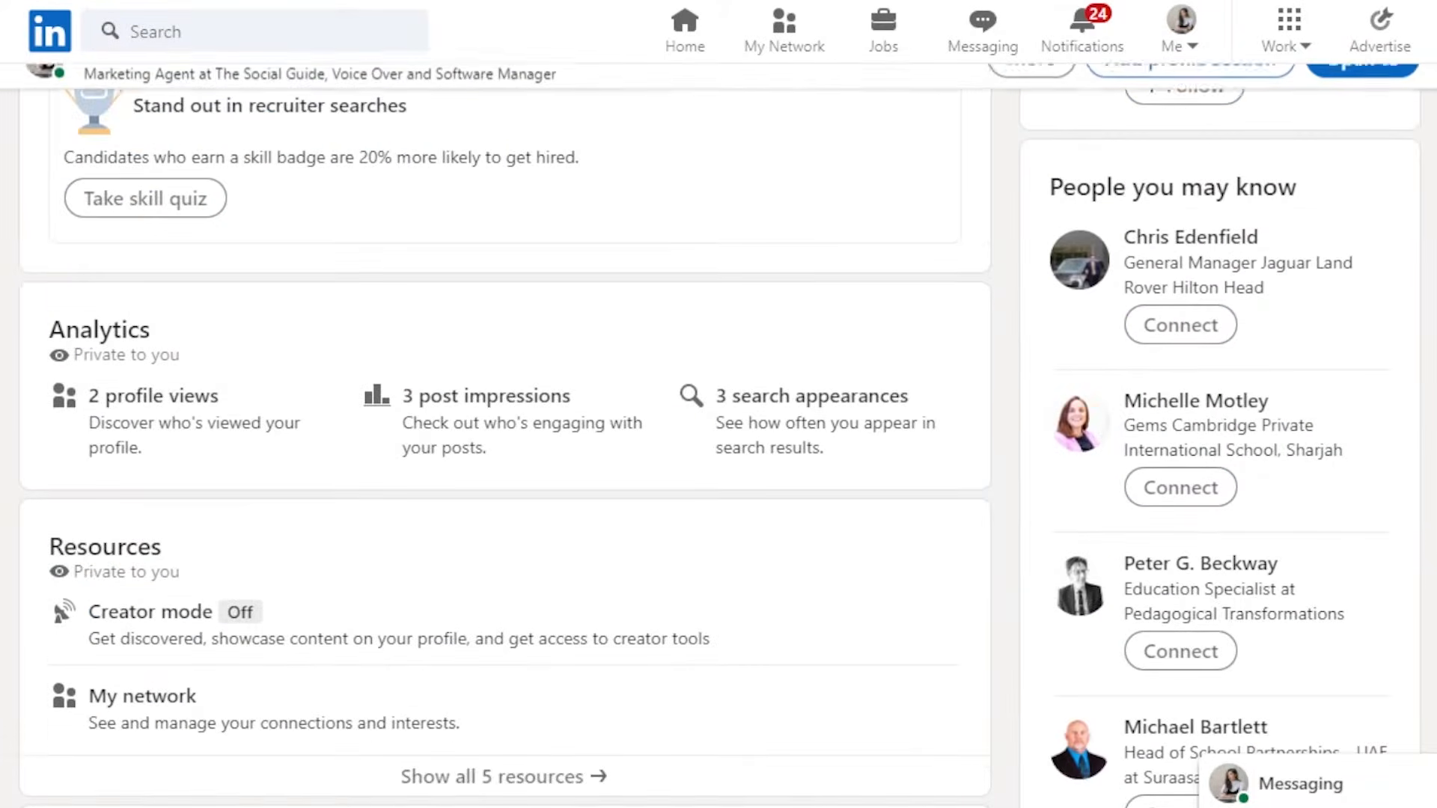
pyautogui.scroll(4, 718, 434)
pyautogui.scroll(10, 719, 434)
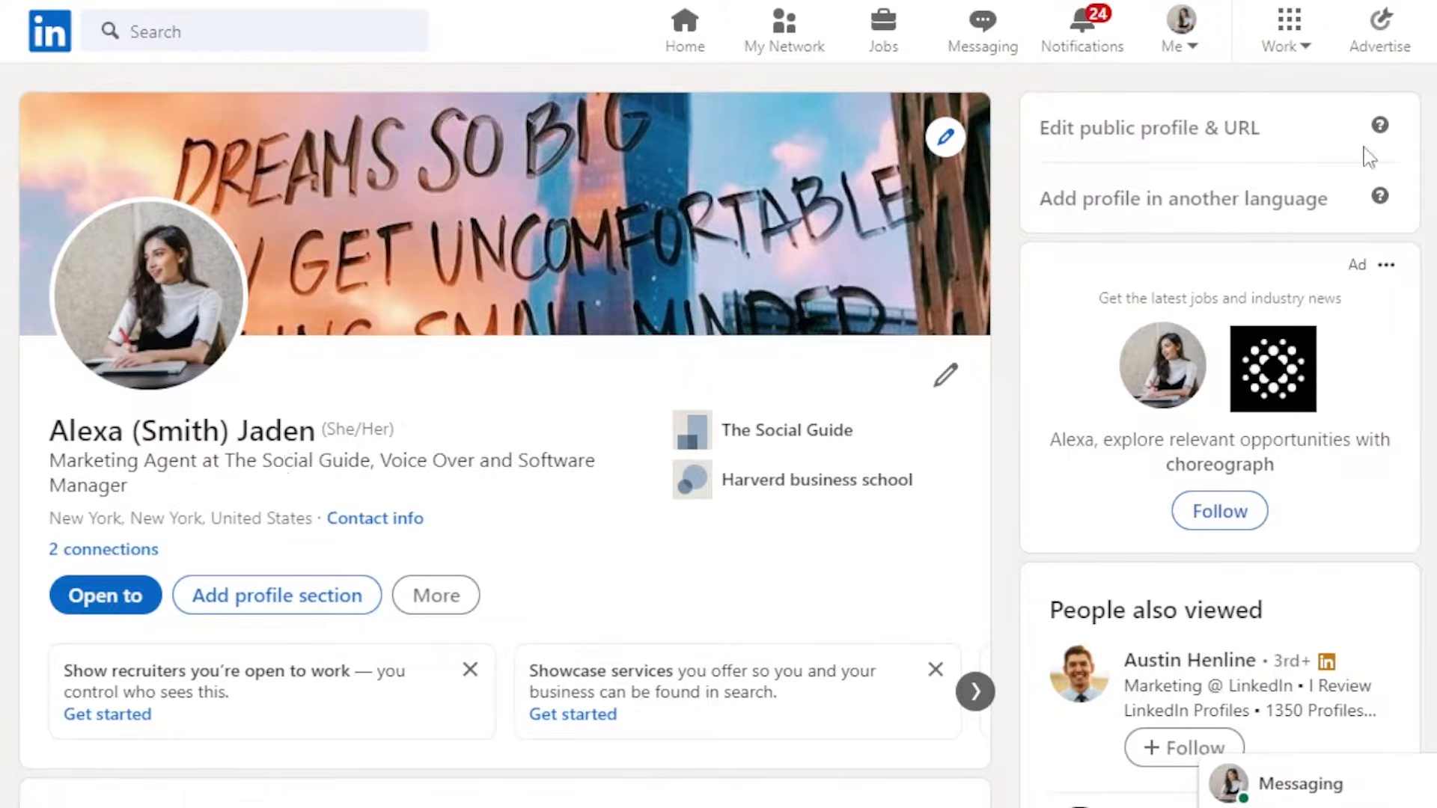
pyautogui.scroll(-4, 718, 434)
pyautogui.scroll(4, 719, 434)
pyautogui.scroll(-7, 719, 434)
pyautogui.scroll(7, 718, 434)
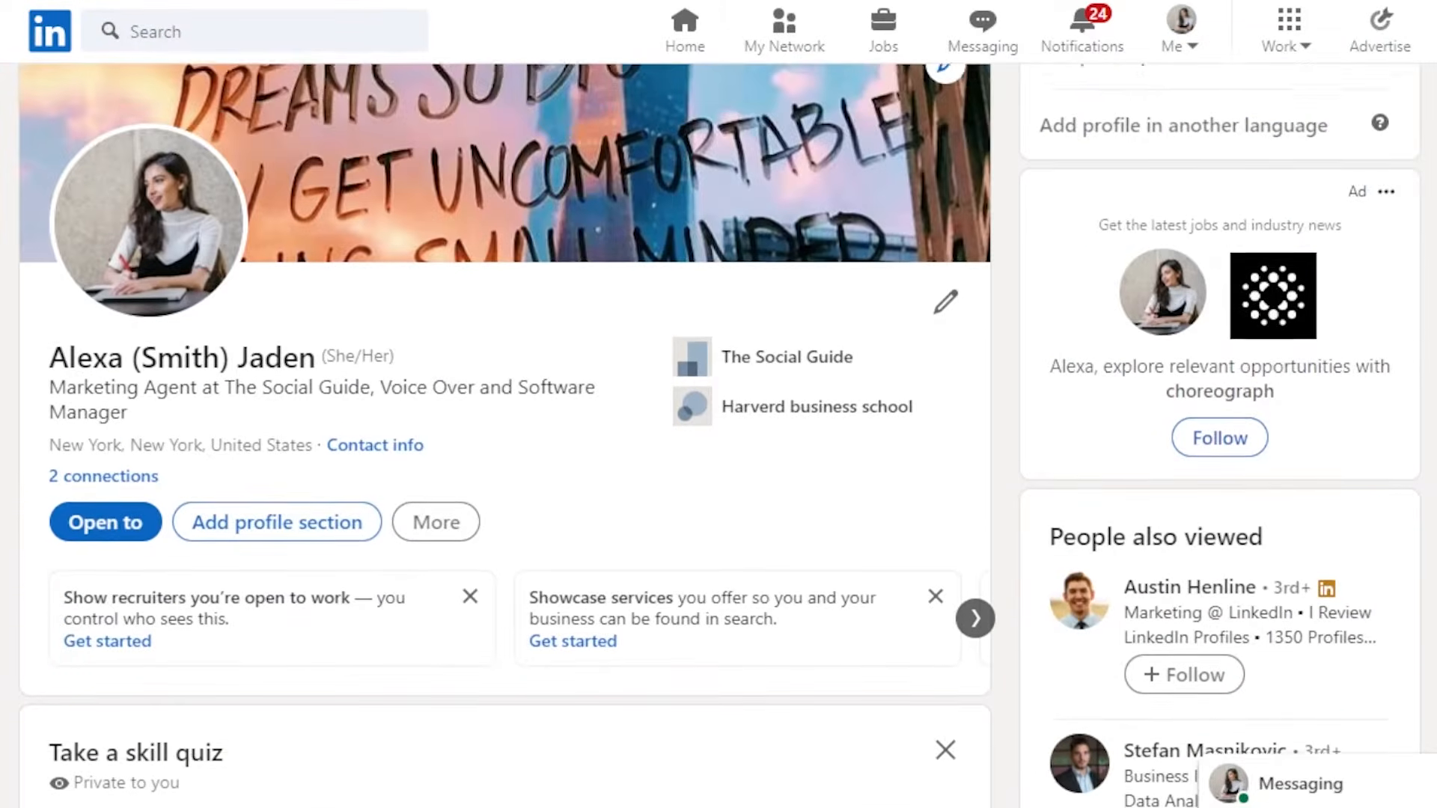
pyautogui.scroll(-2, 719, 434)
pyautogui.scroll(2, 718, 434)
pyautogui.scroll(1, 719, 435)
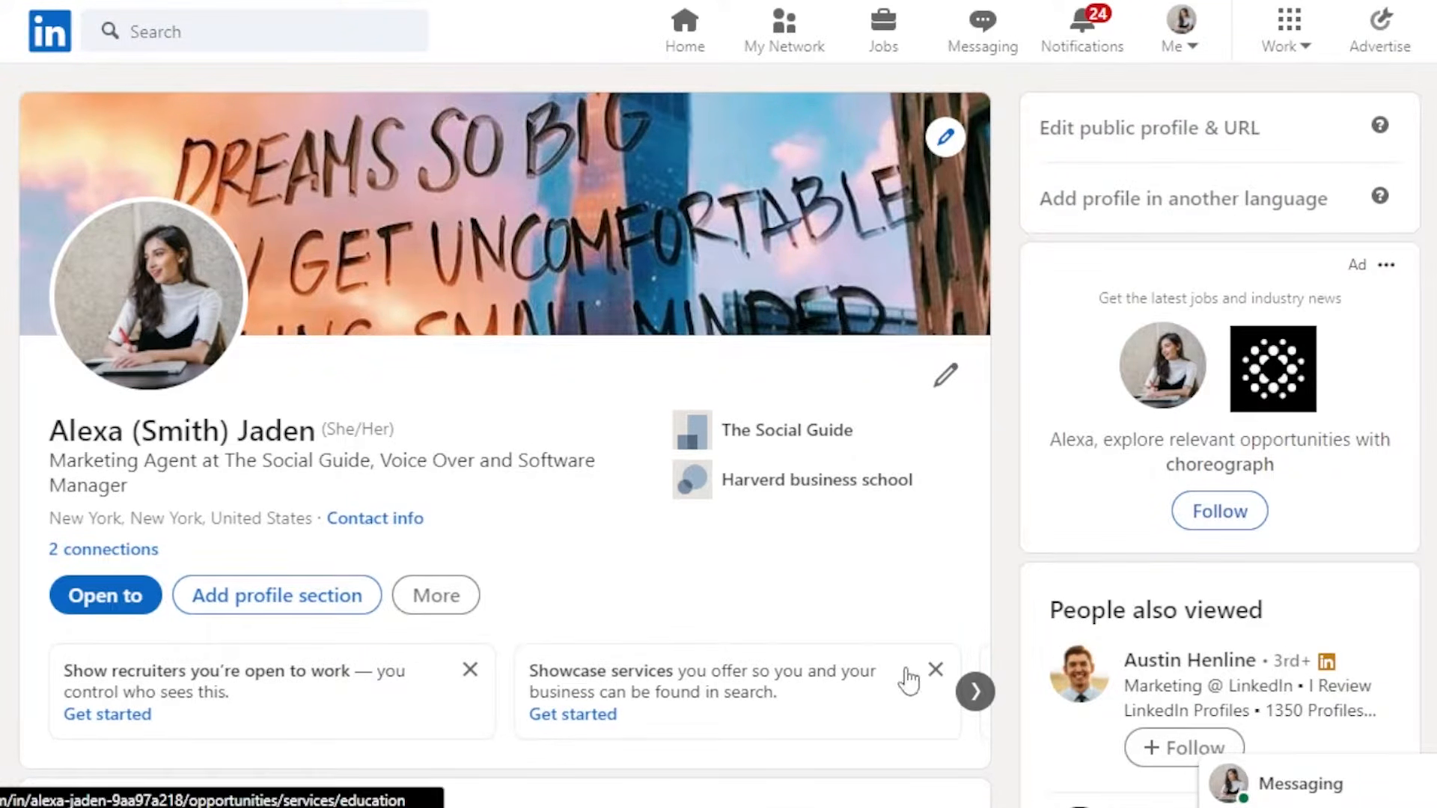
pyautogui.scroll(-10, 494, 434)
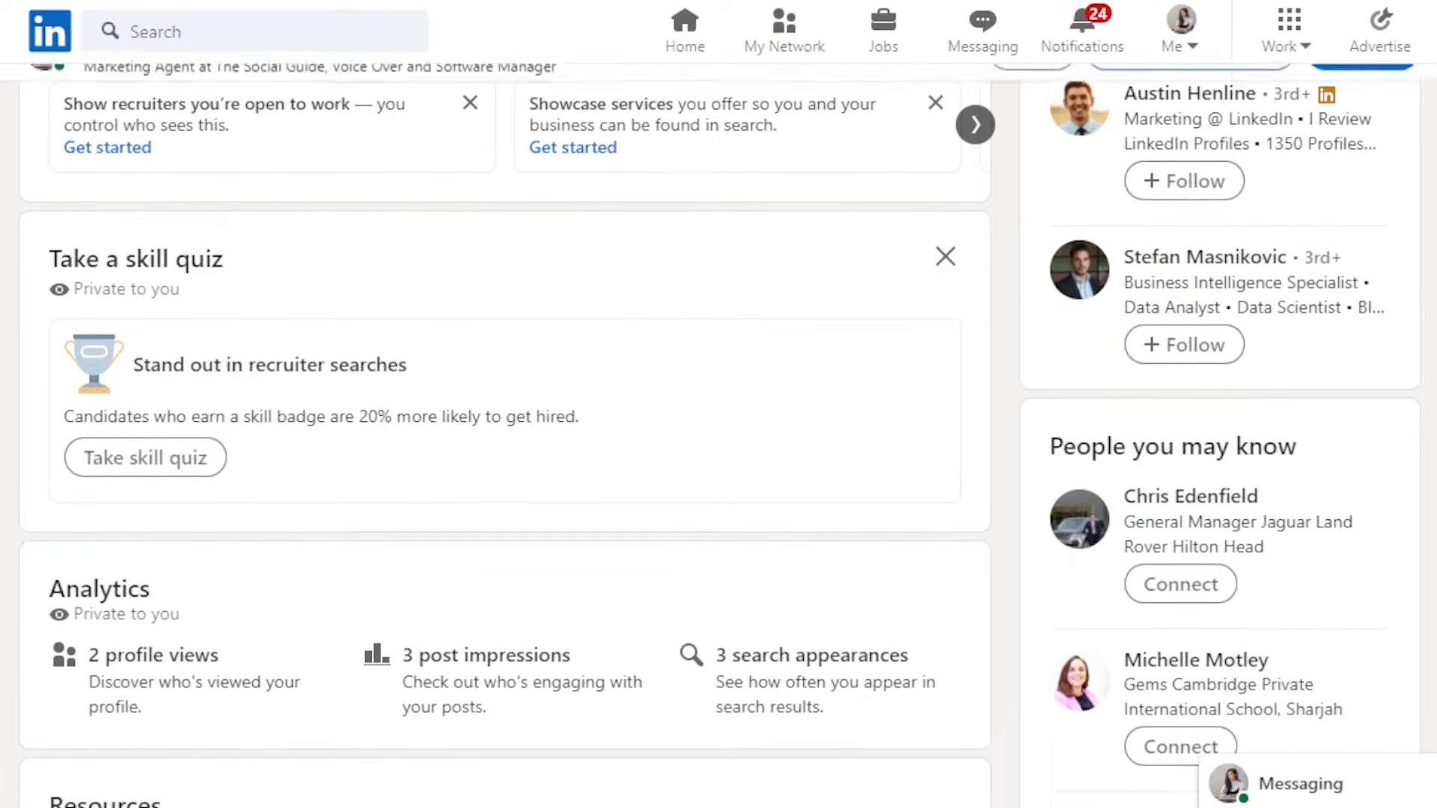
pyautogui.scroll(-12, 494, 464)
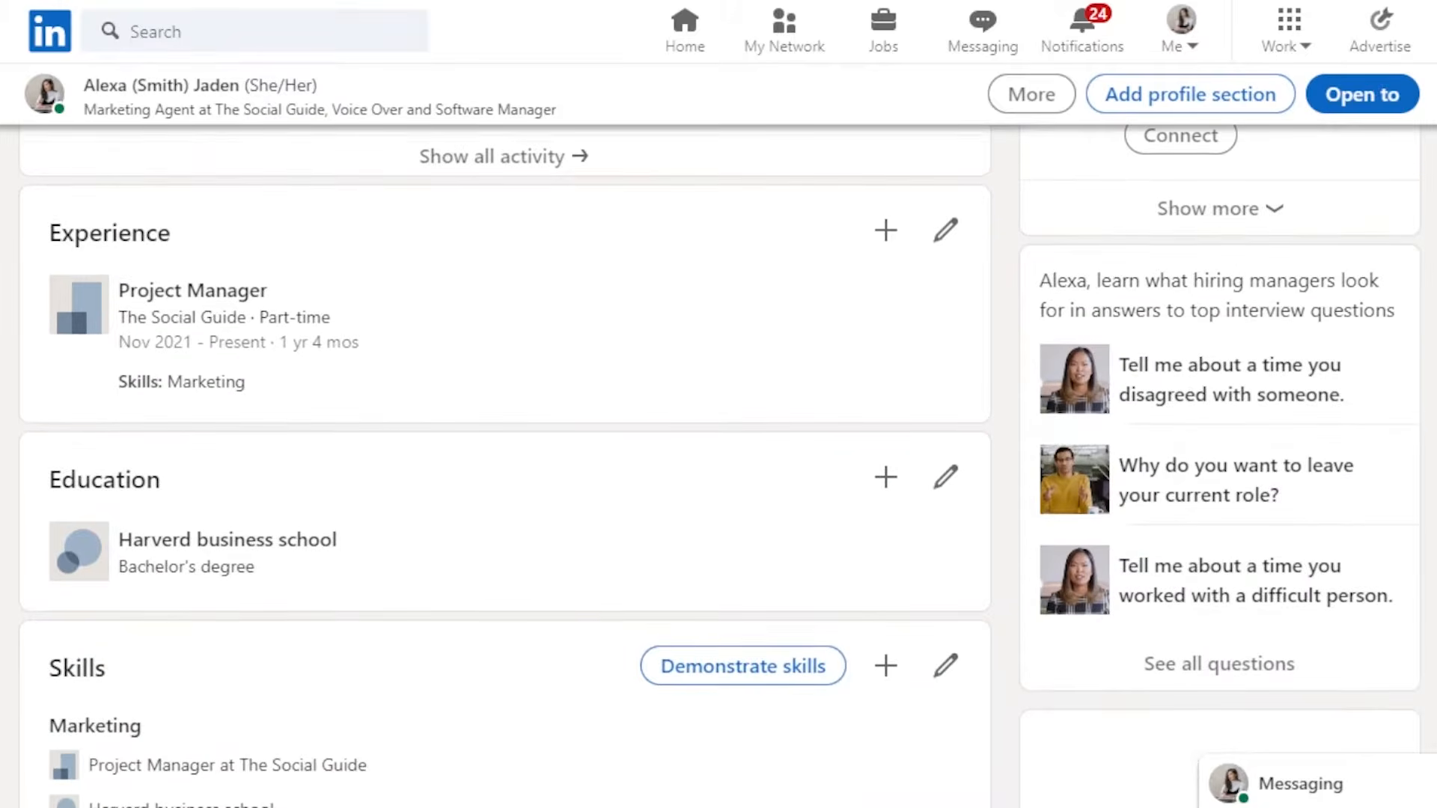
pyautogui.scroll(10, 494, 464)
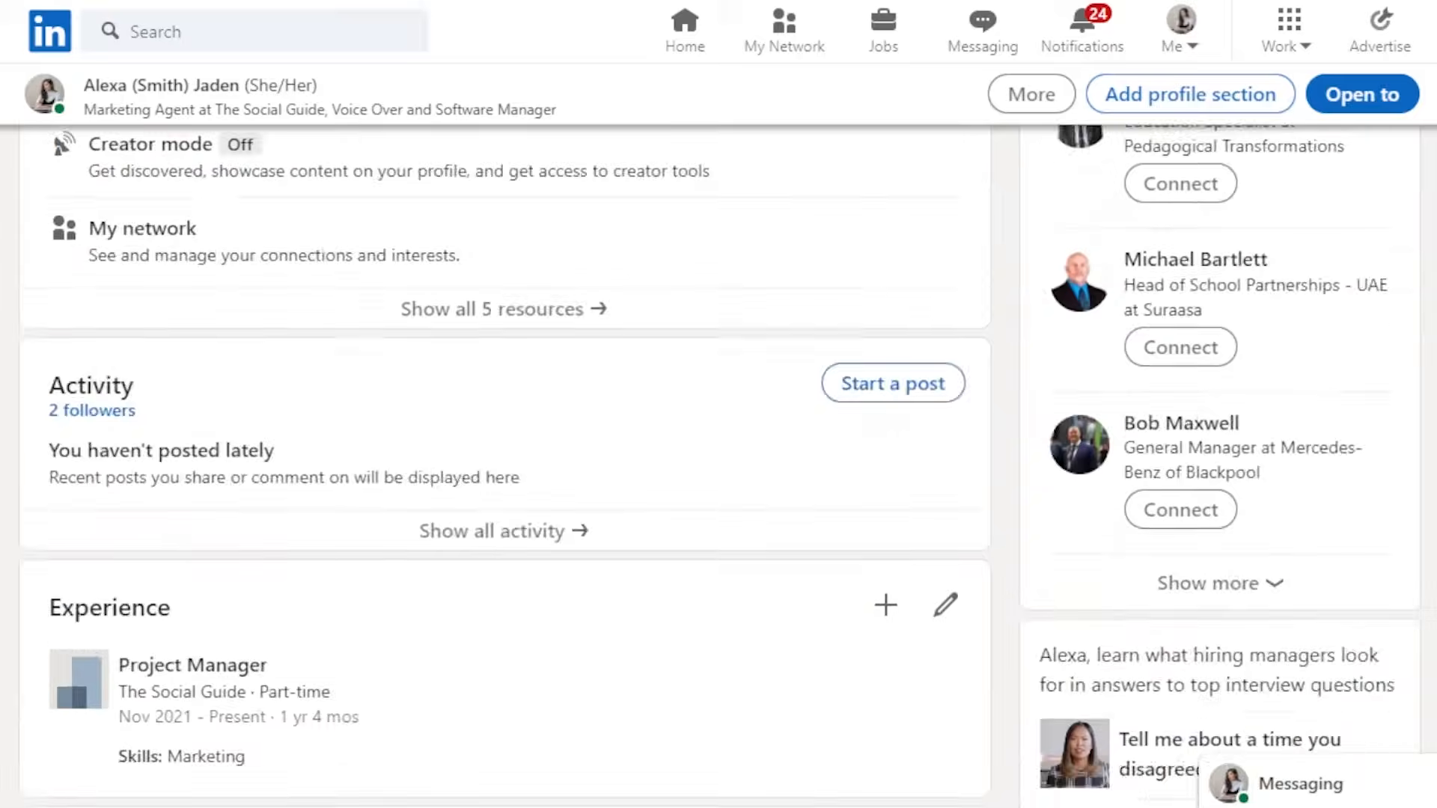
pyautogui.scroll(8, 494, 434)
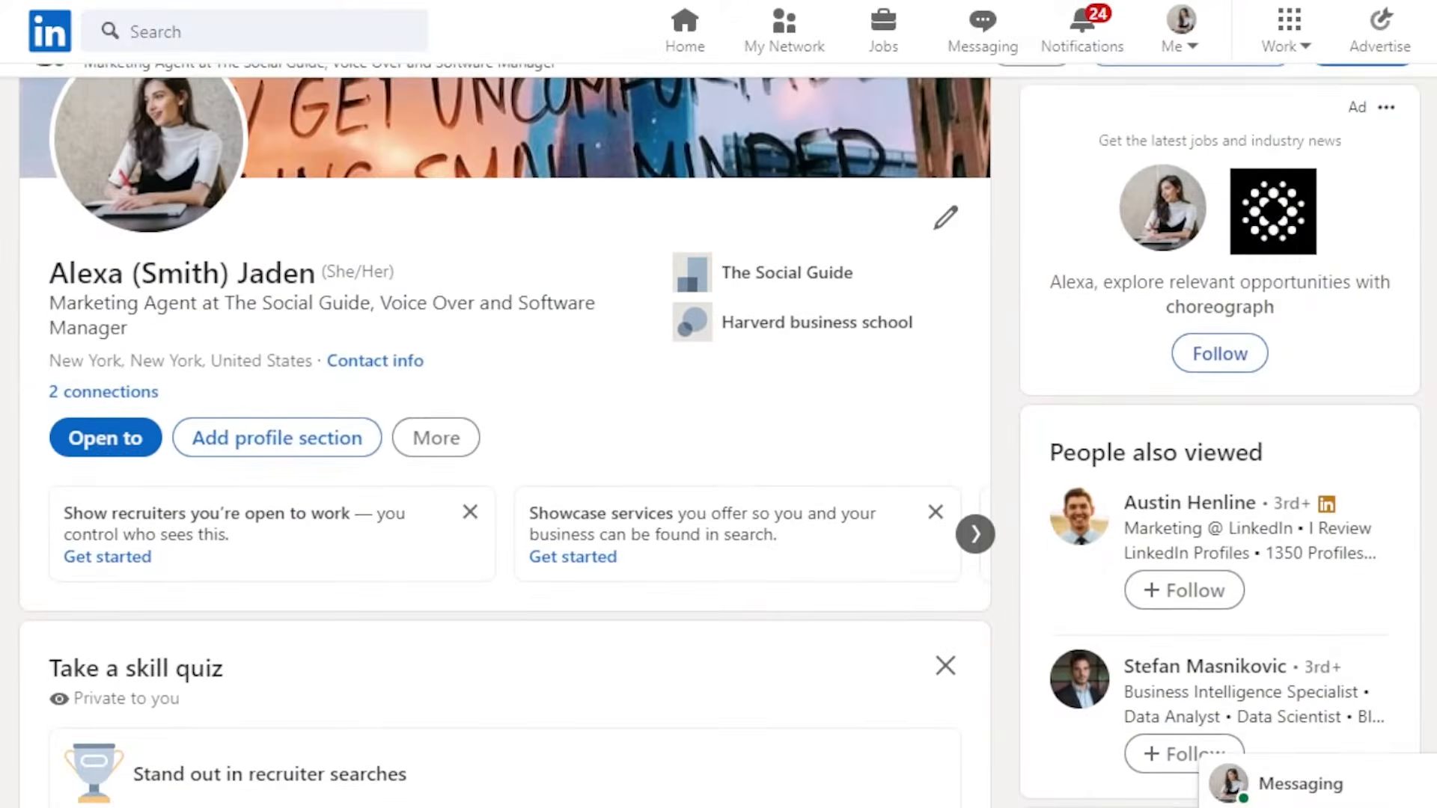
pyautogui.scroll(-8, 803, 314)
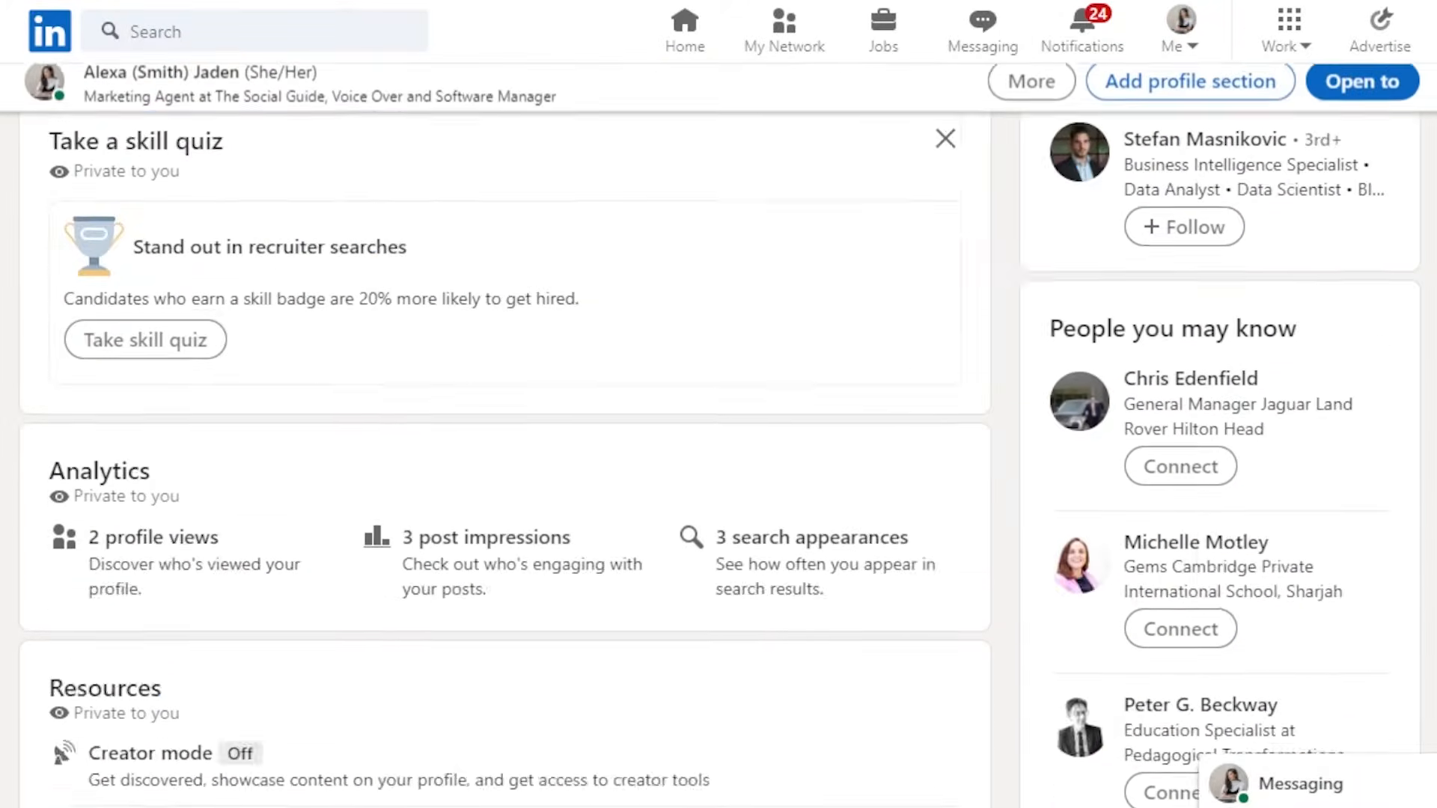
pyautogui.scroll(6, 803, 314)
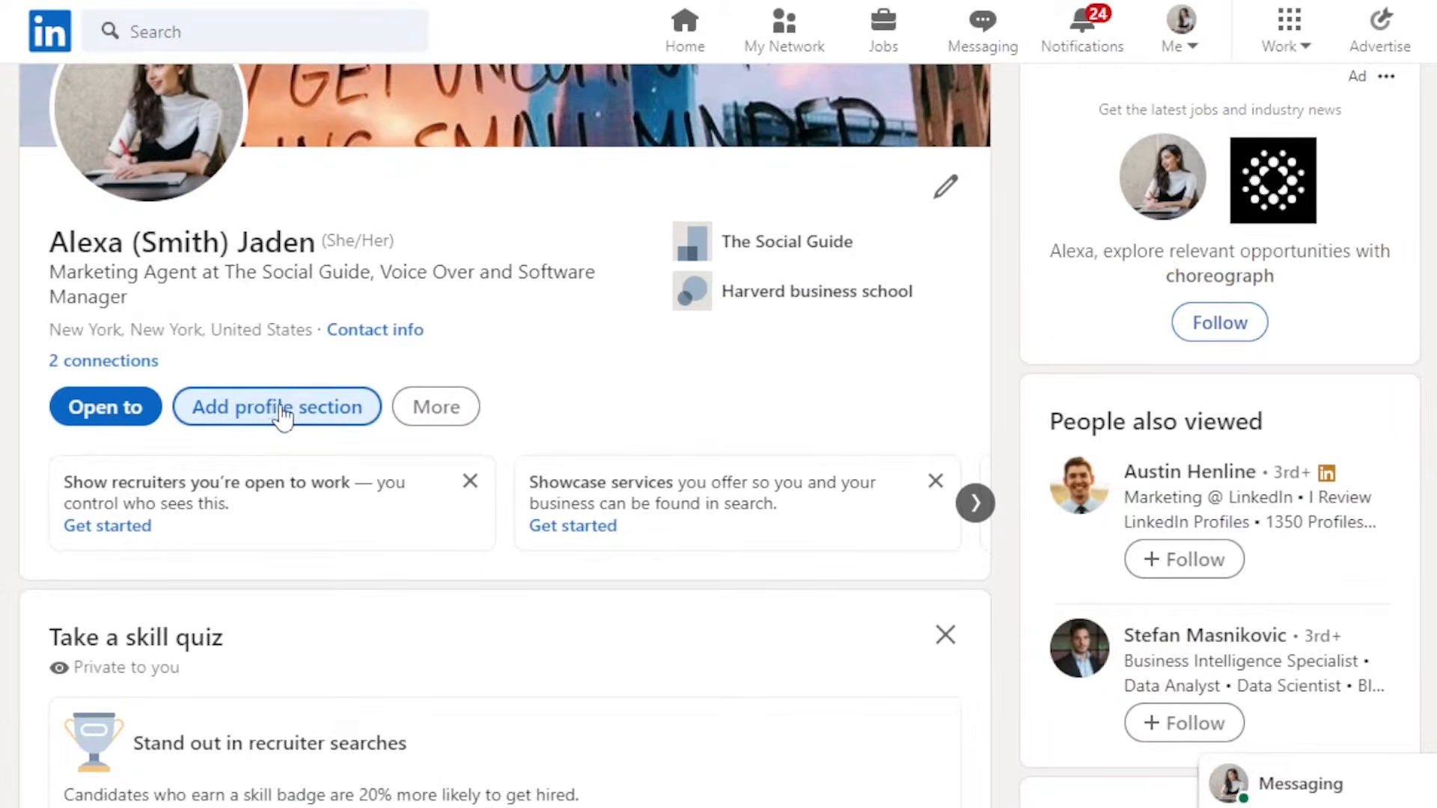
# - Start building a resume created from the profile
pyautogui.click(433, 418)
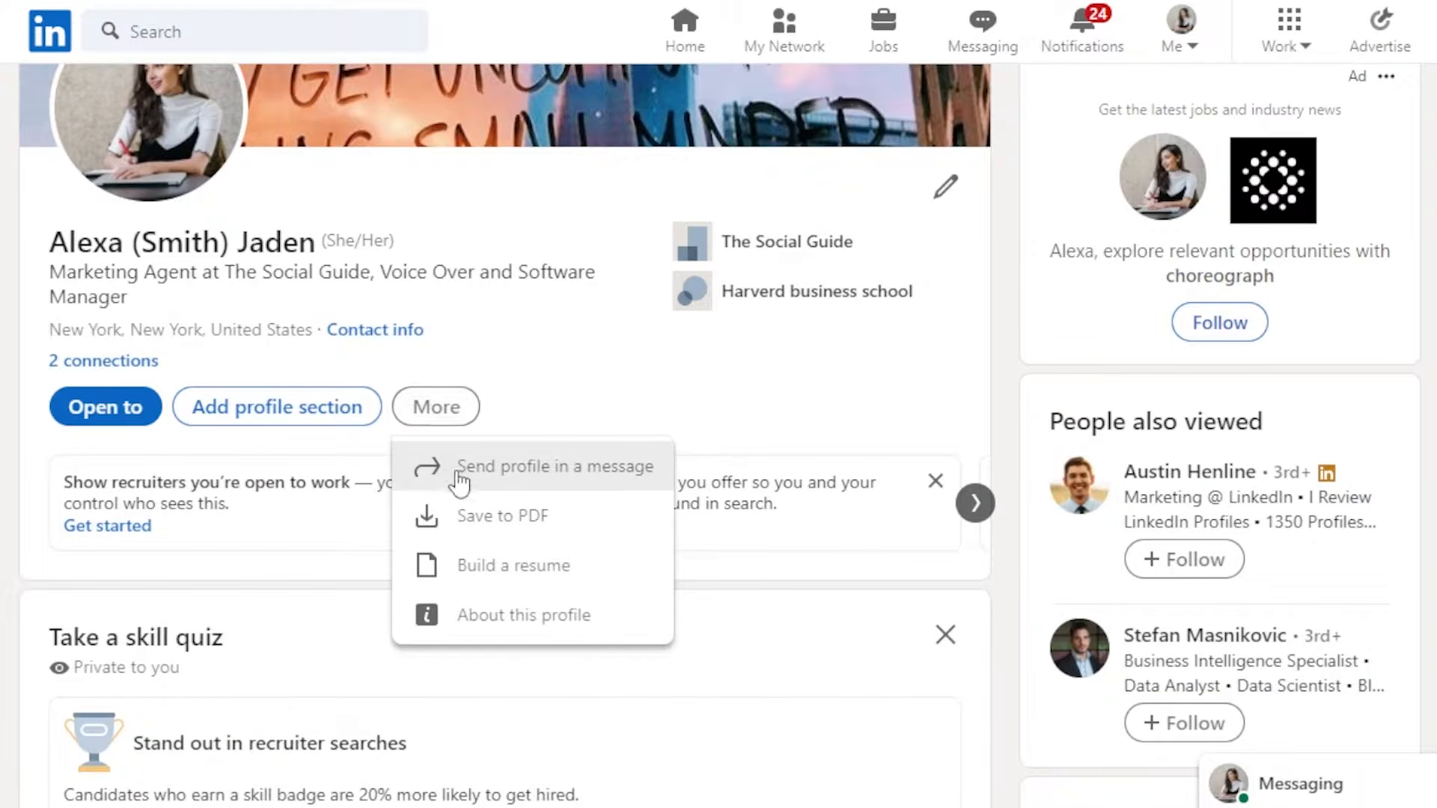
pyautogui.click(558, 586)
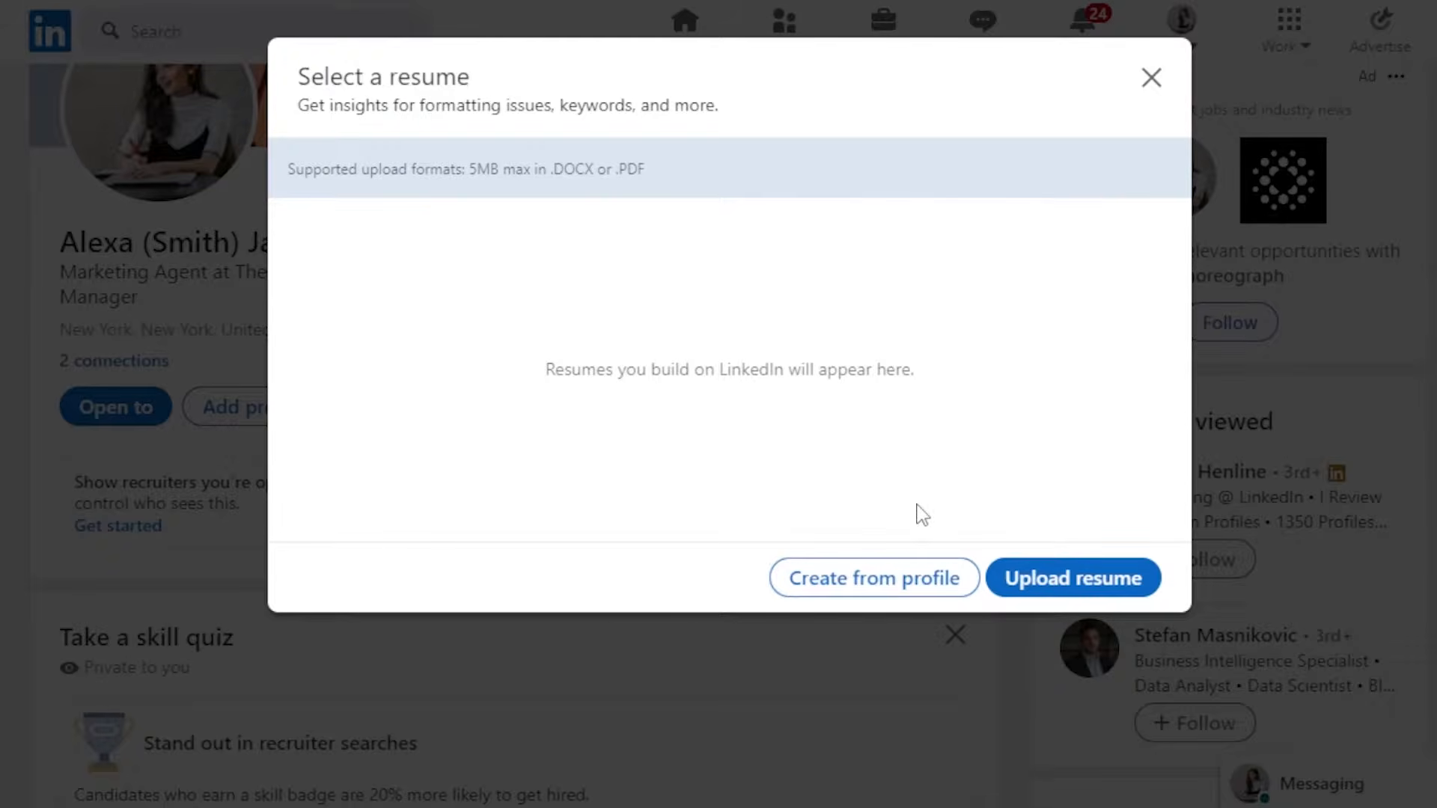
pyautogui.click(855, 592)
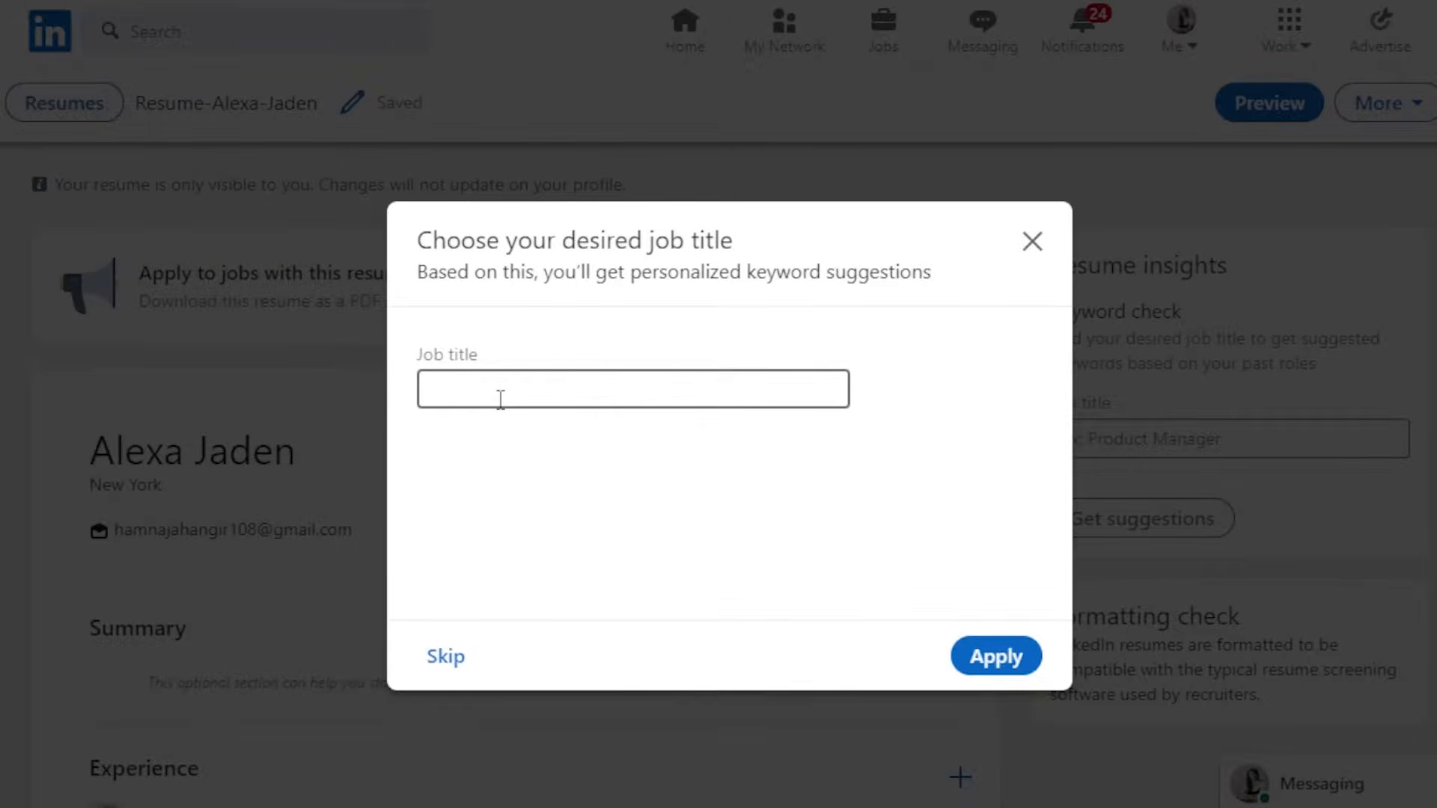
# - Set the resume's desired job title to Marketing Specialist
pyautogui.click(501, 399)
pyautogui.write('marketing')
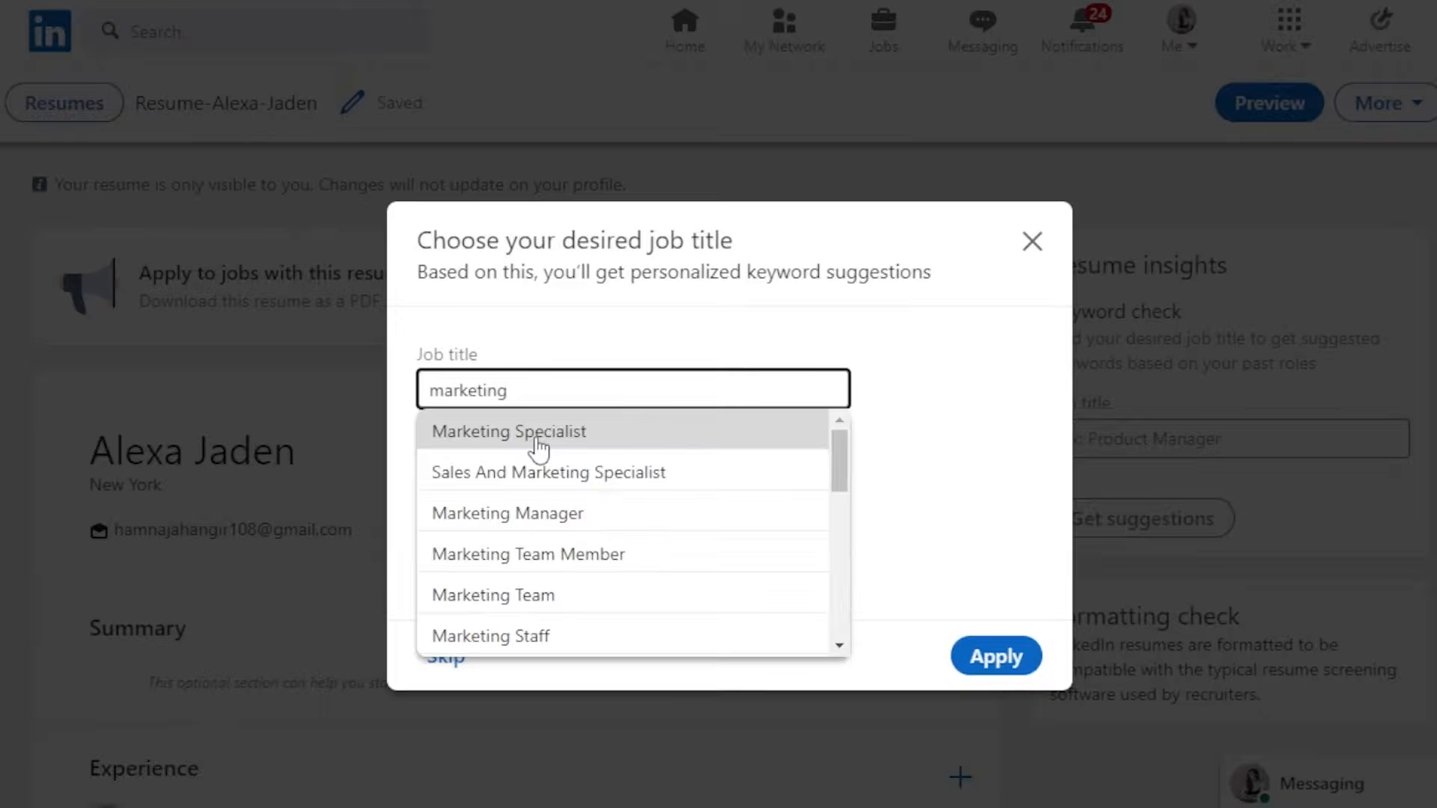
pyautogui.click(539, 446)
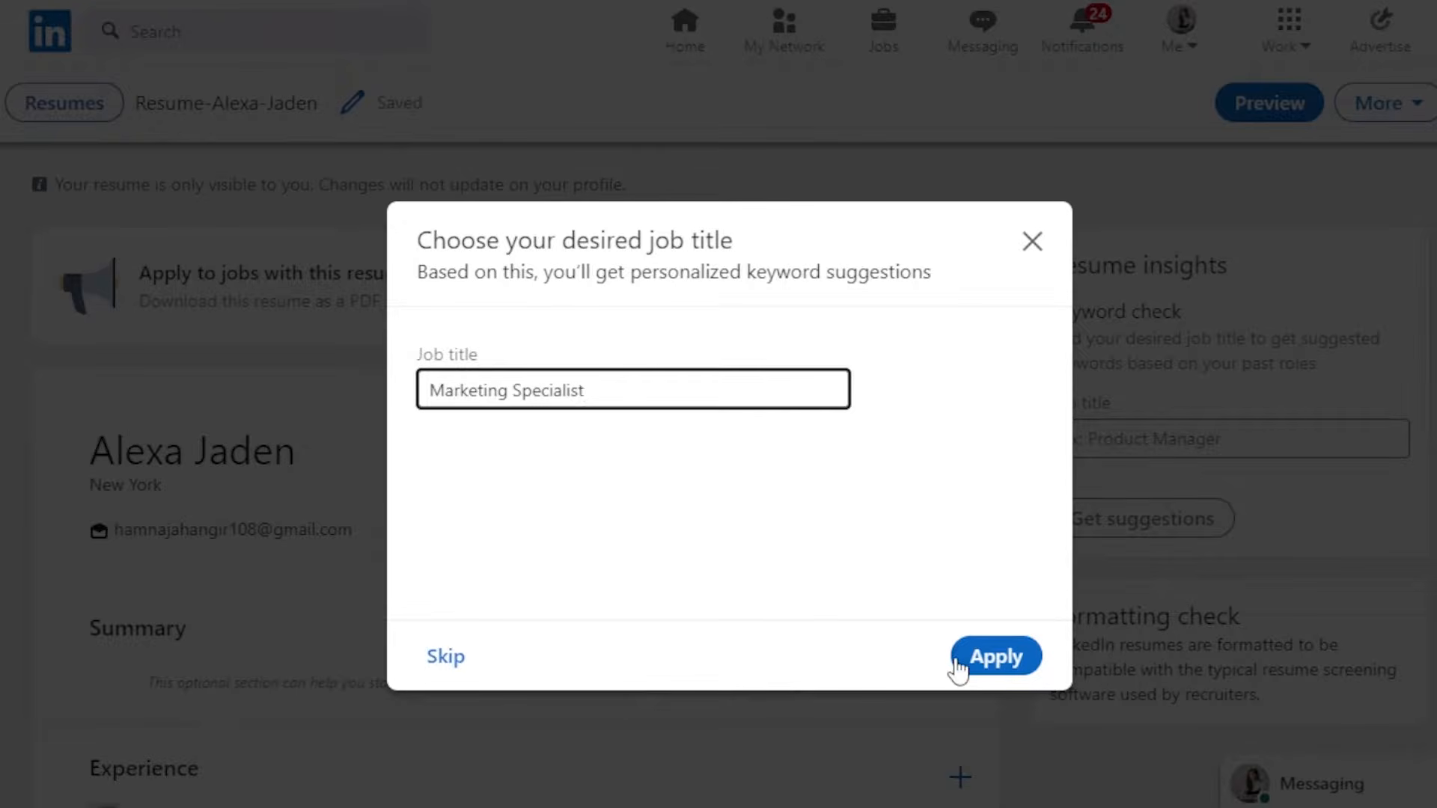
pyautogui.click(1010, 665)
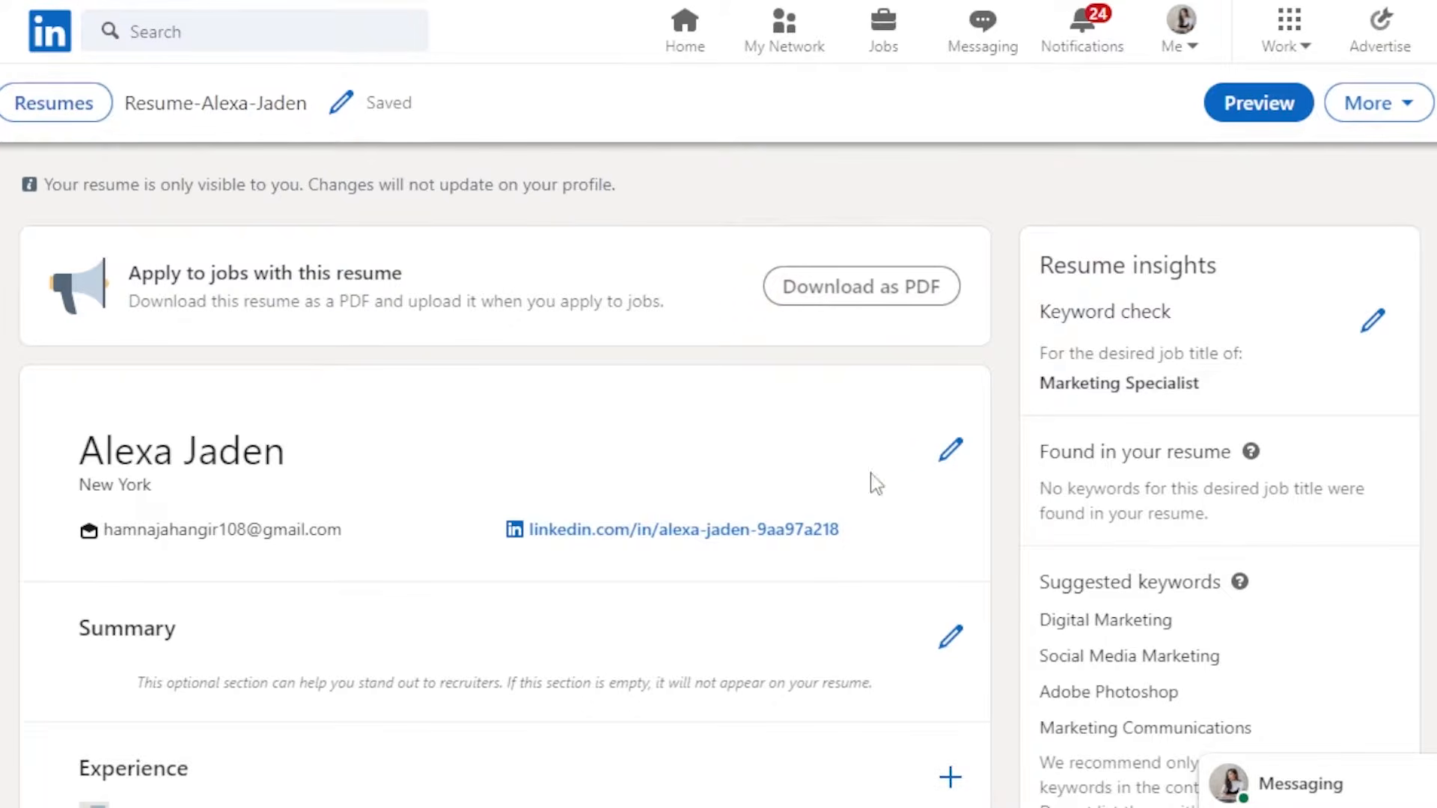
# - Scroll through the generated resume's sections and suggested keywords
pyautogui.scroll(-4, 718, 434)
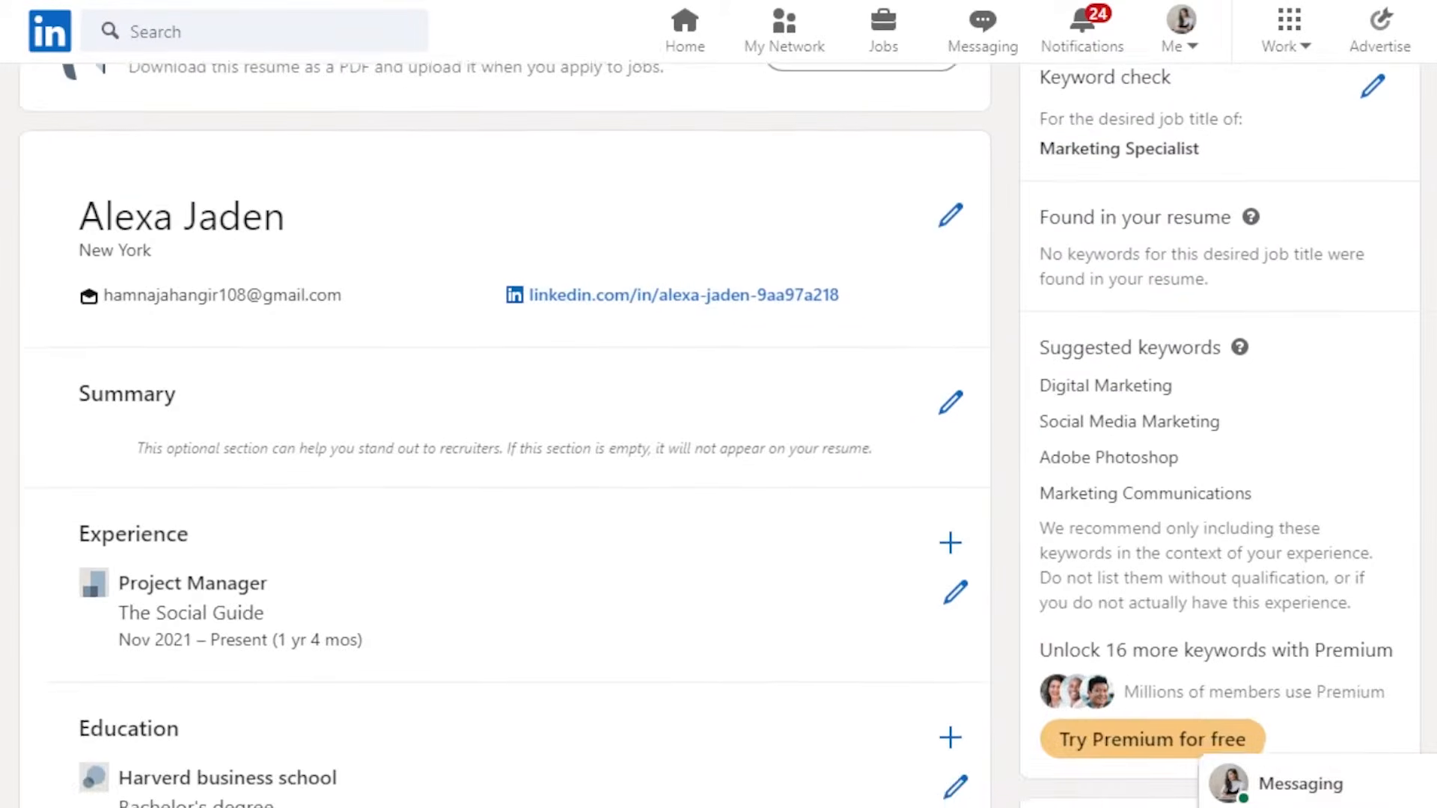
pyautogui.scroll(-1, 719, 434)
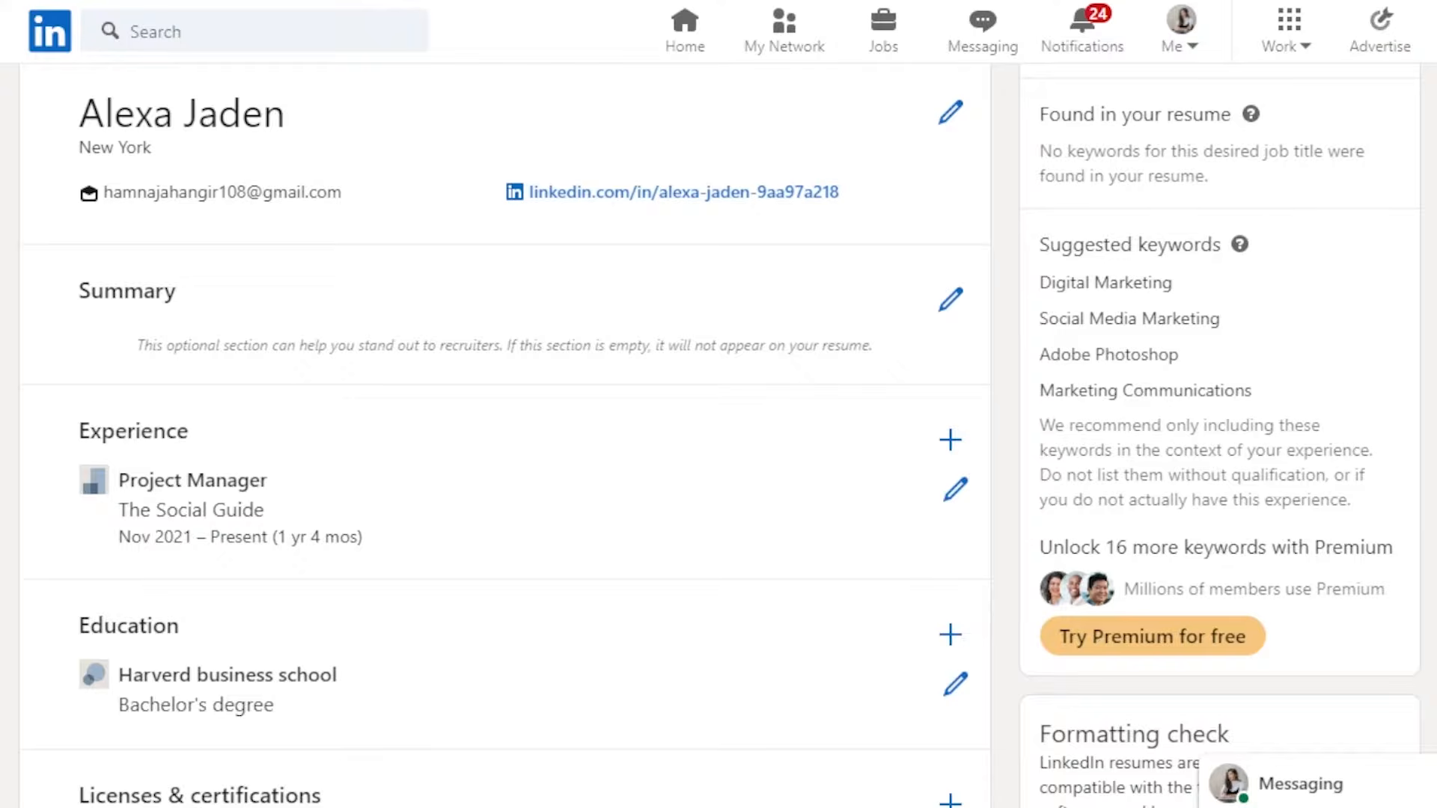
pyautogui.scroll(-3, 718, 434)
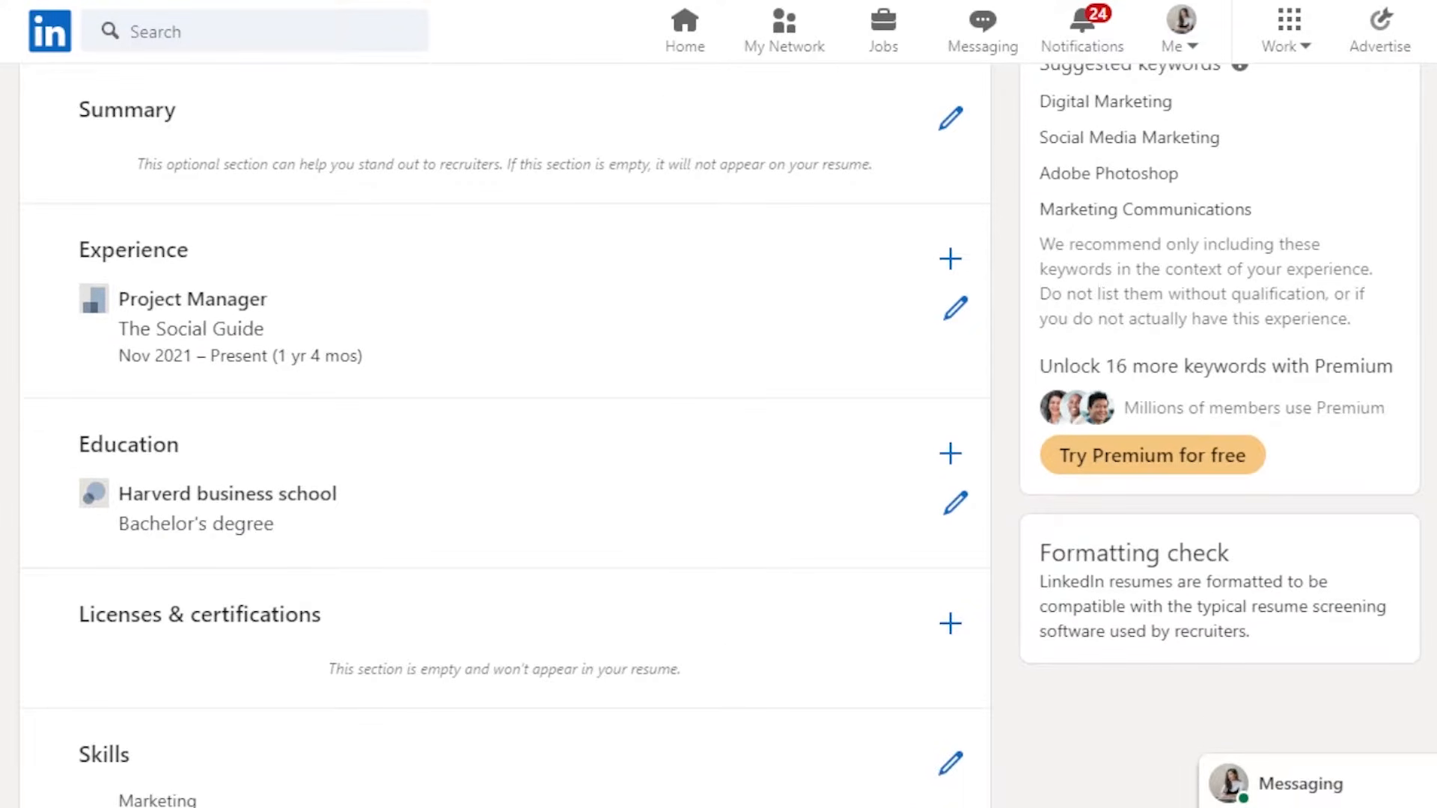
pyautogui.scroll(-2, 719, 434)
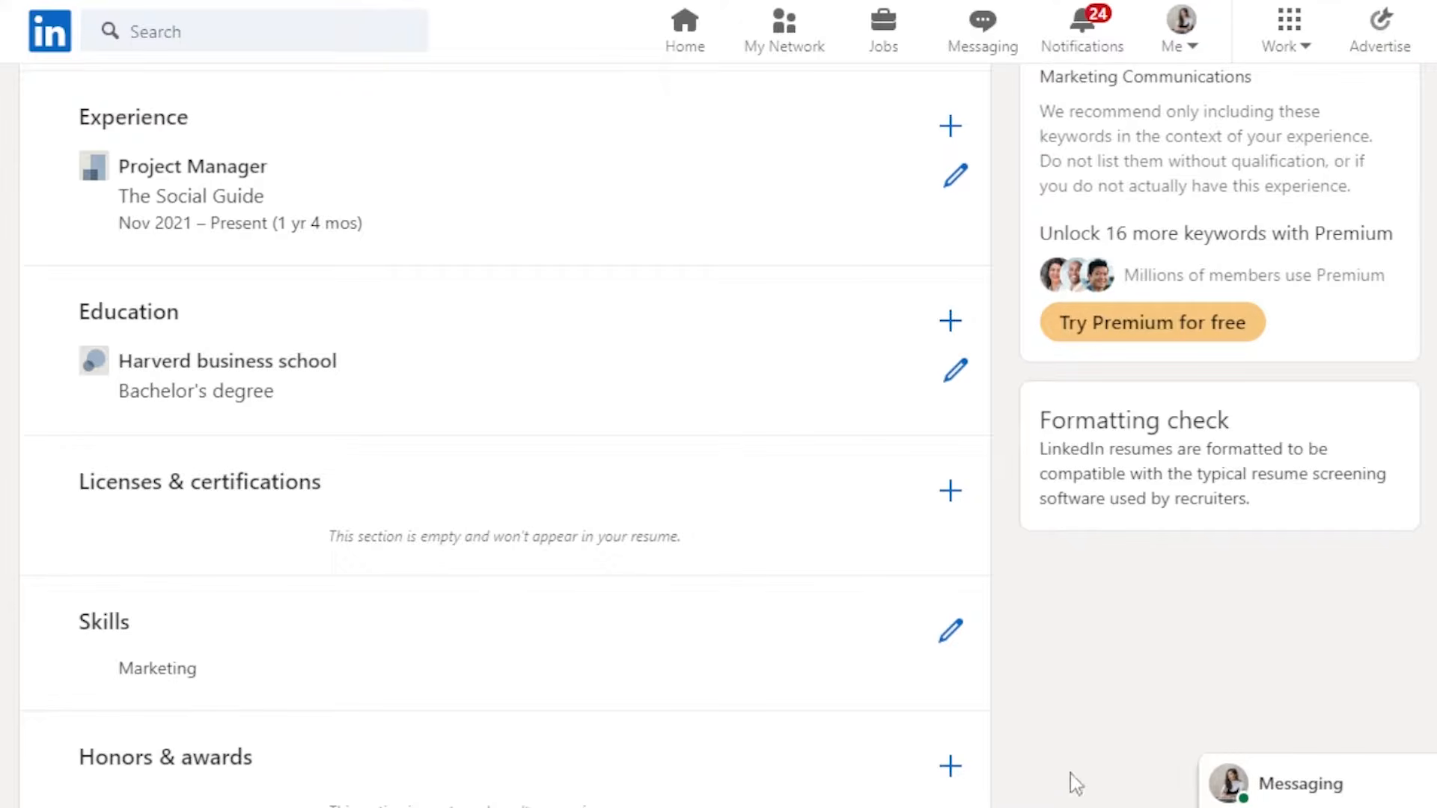
pyautogui.scroll(-3, 719, 434)
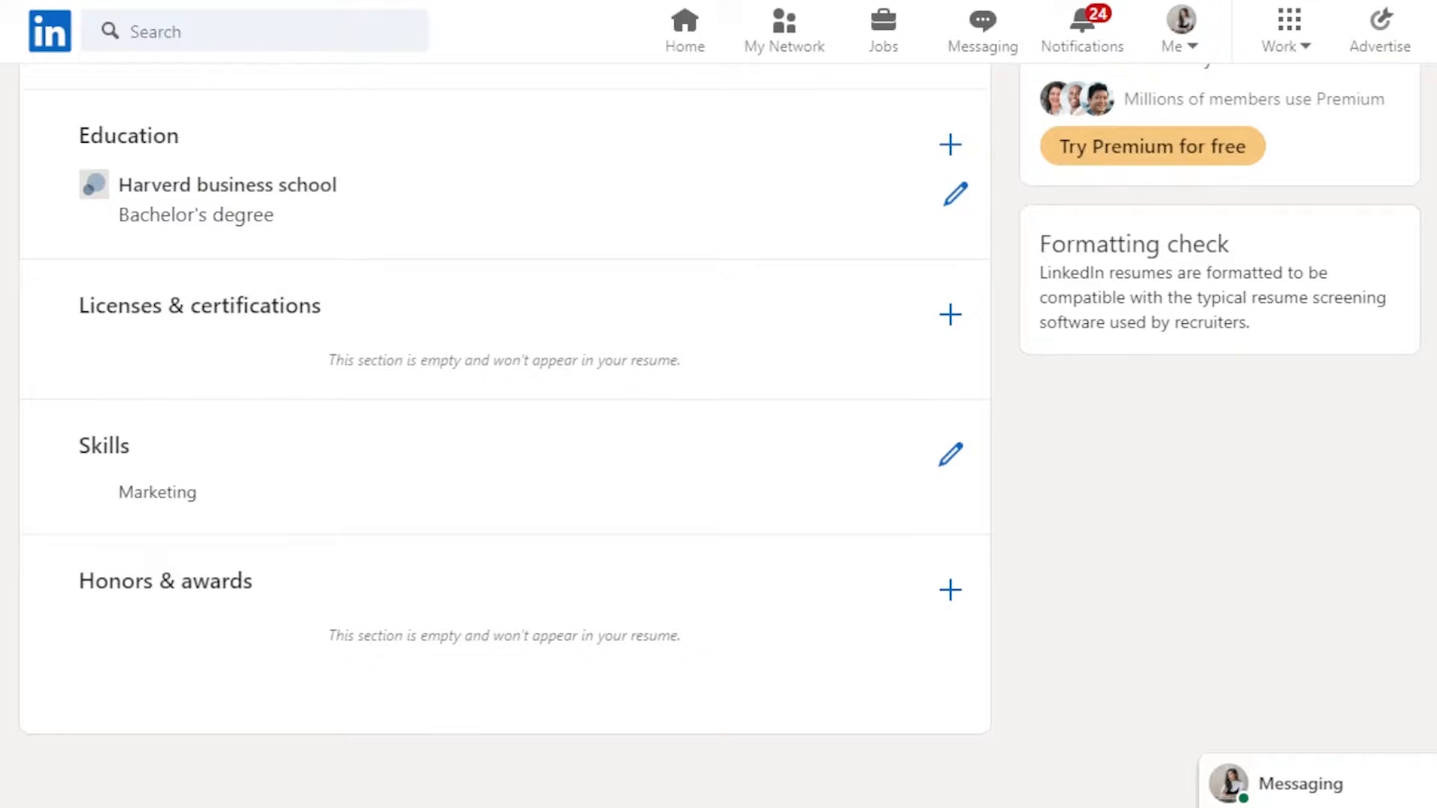
pyautogui.scroll(5, 719, 434)
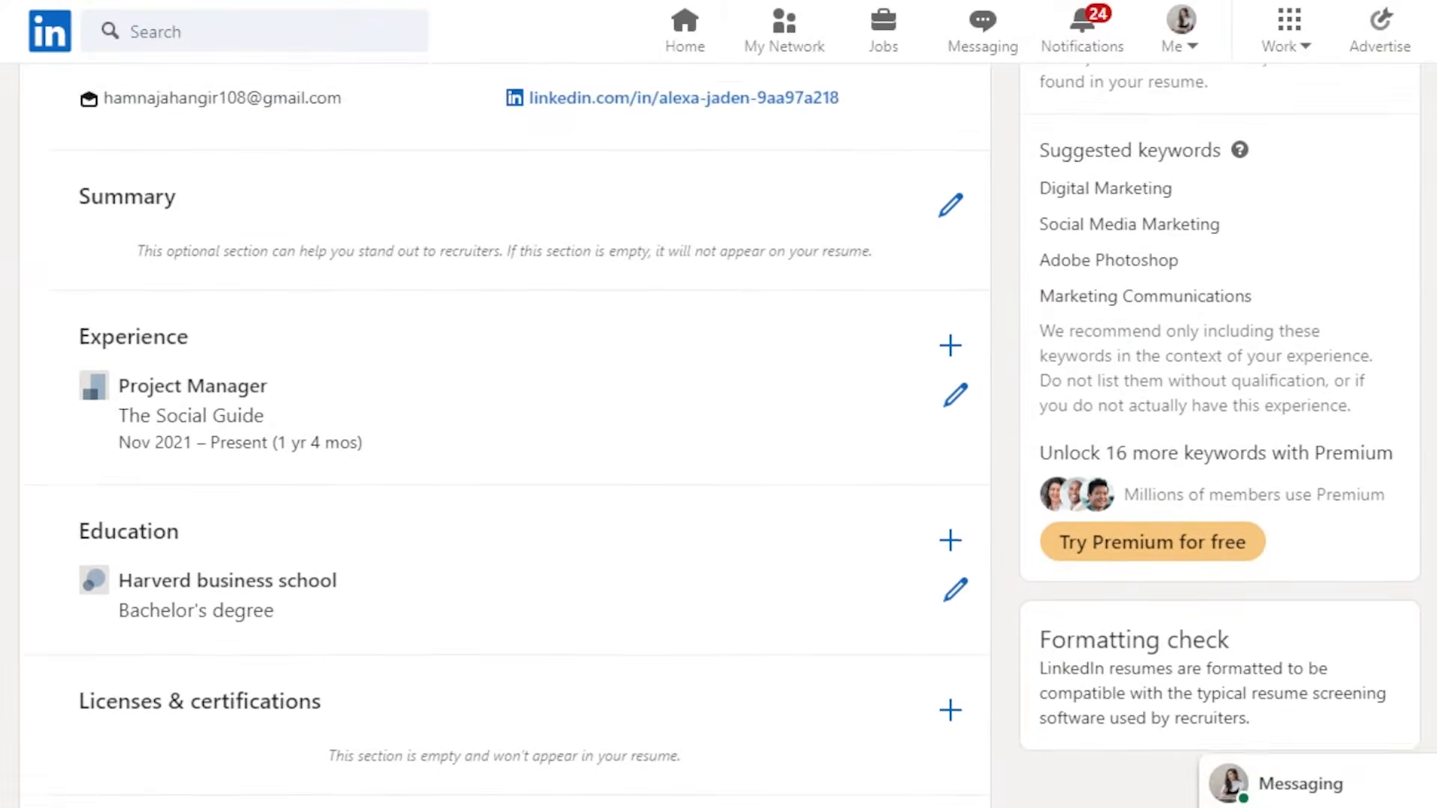
pyautogui.scroll(-1, 718, 434)
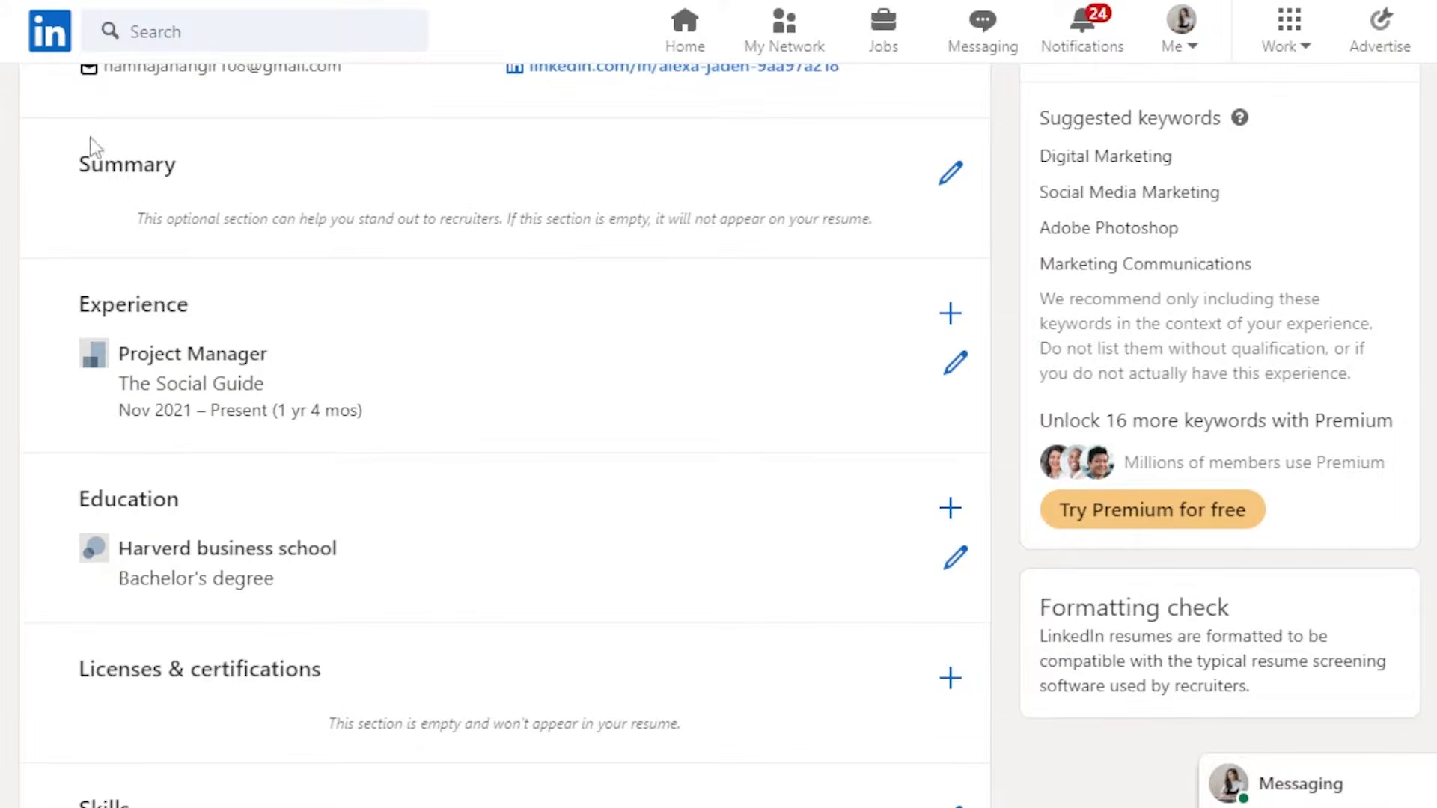
# - Paste a prepared experience text into the resume's Summary section and save it
pyautogui.click(951, 173)
pyautogui.click(456, 193)
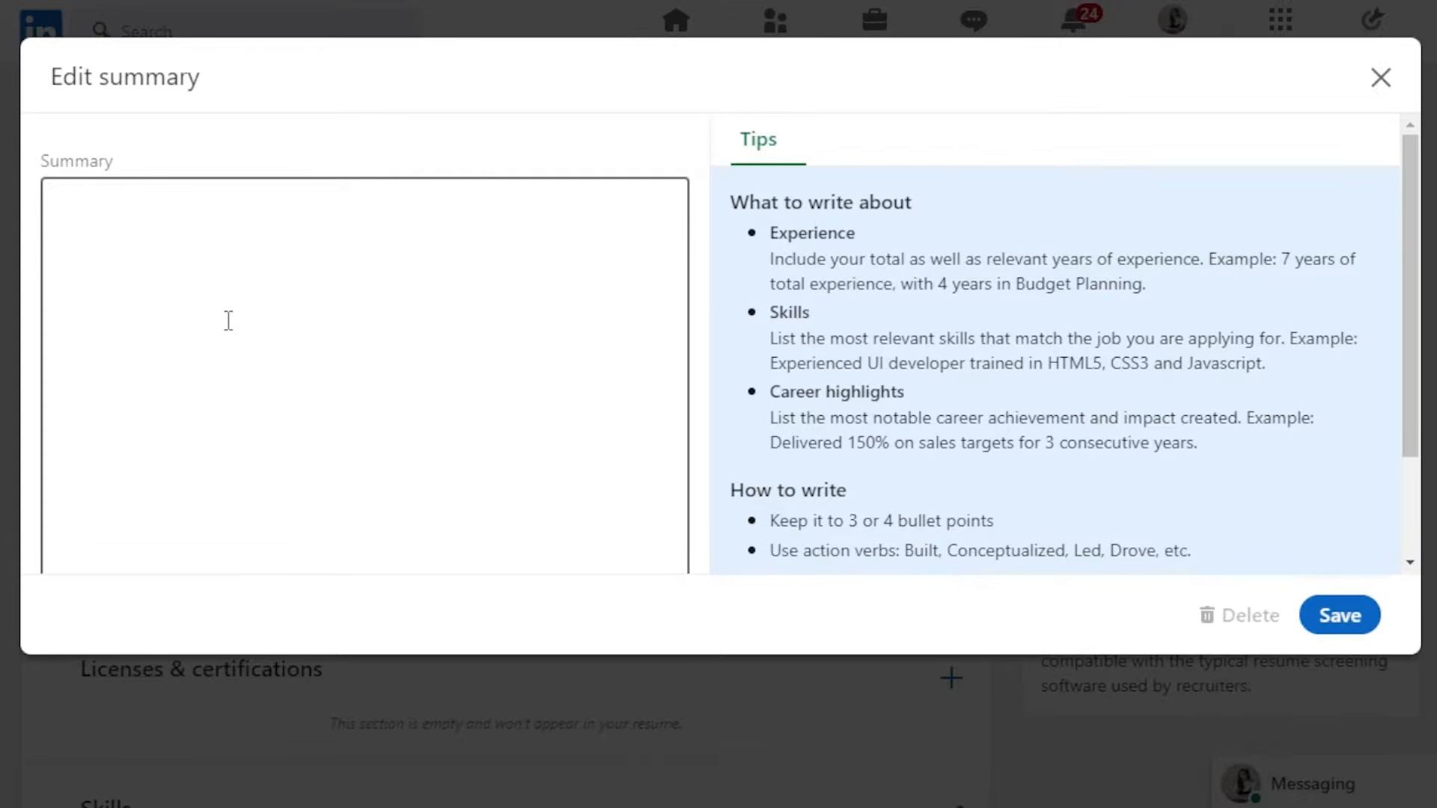
pyautogui.hotkey('ctrl', 'v')
pyautogui.moveTo(681, 320); pyautogui.dragTo(681, 182)
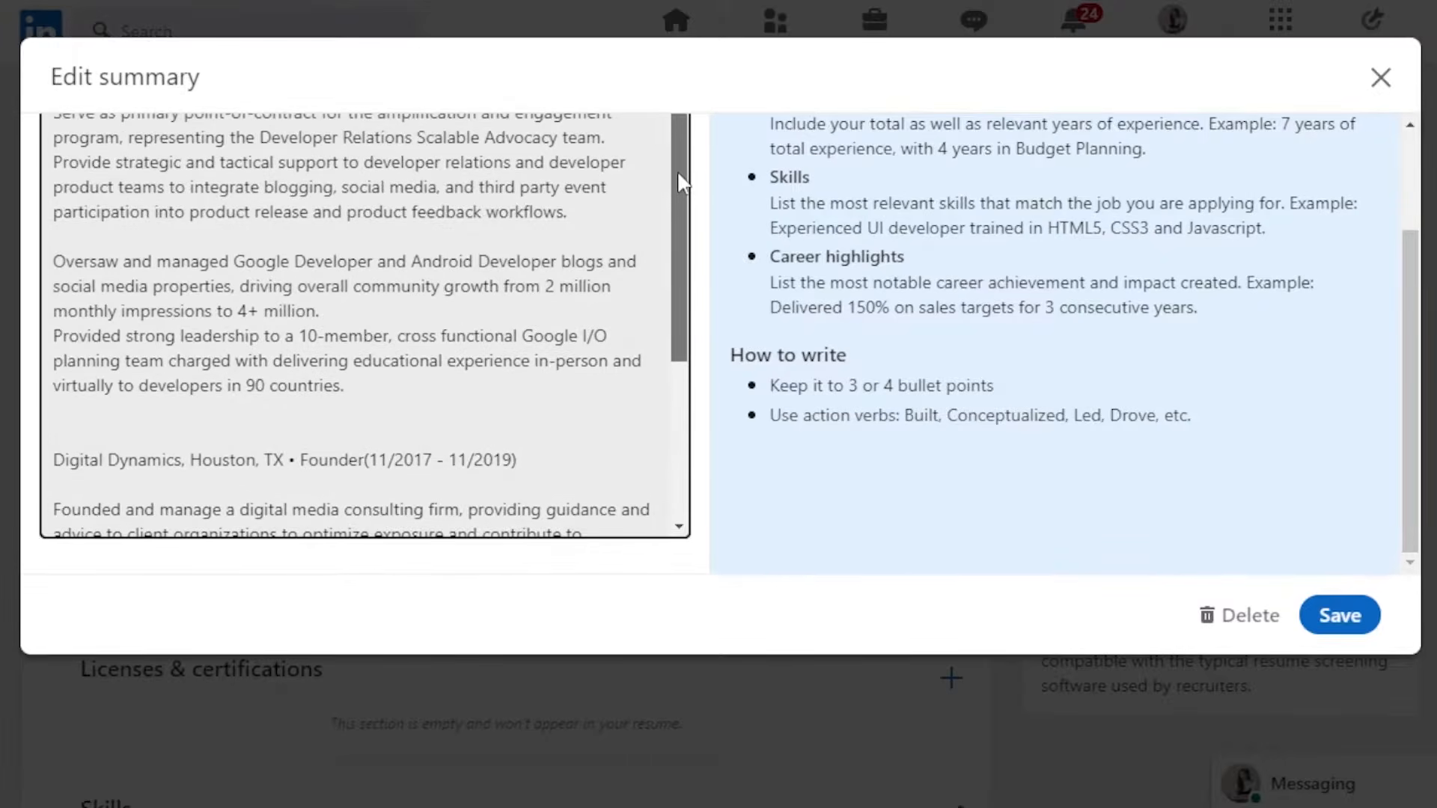
pyautogui.scroll(-2, 680, 187)
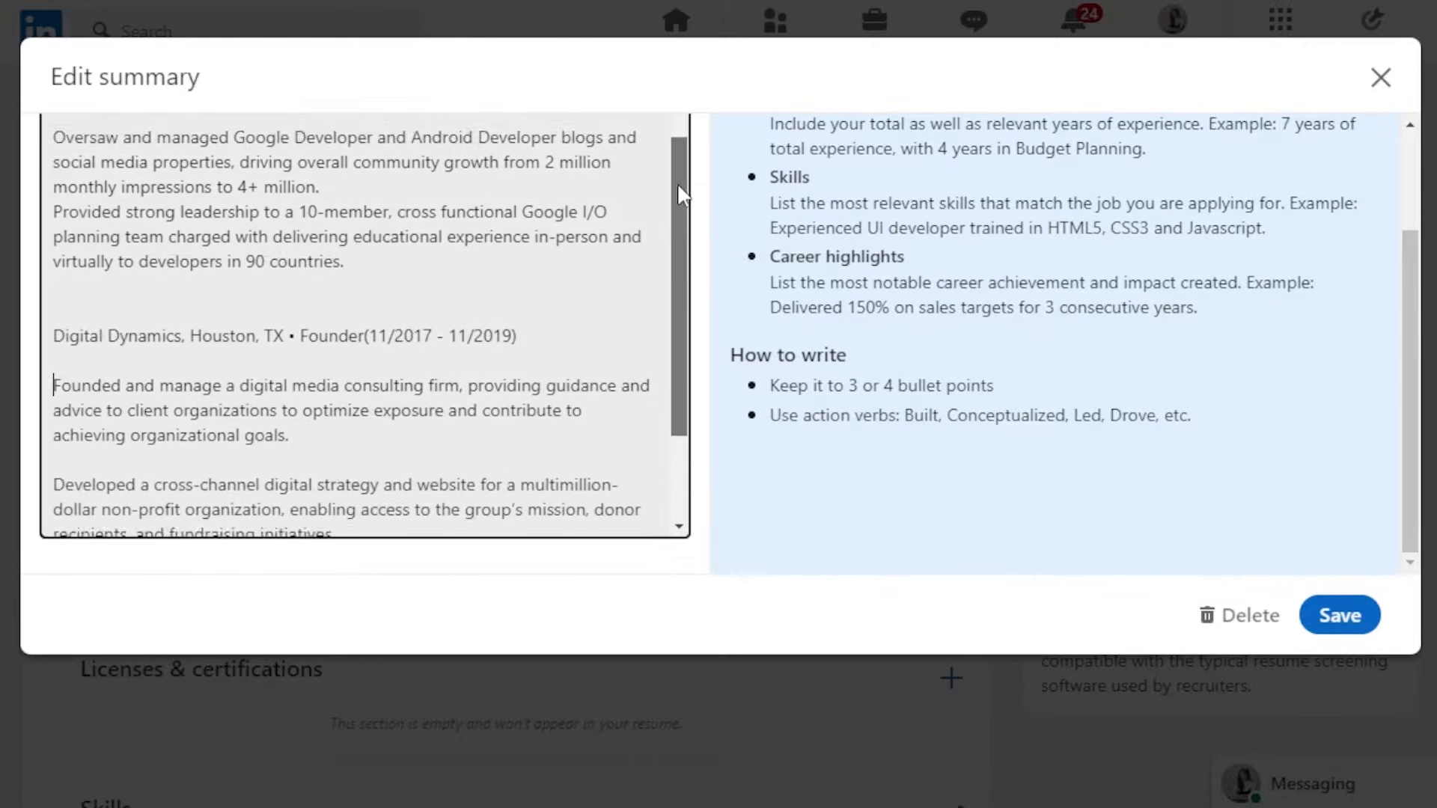
pyautogui.scroll(2, 681, 193)
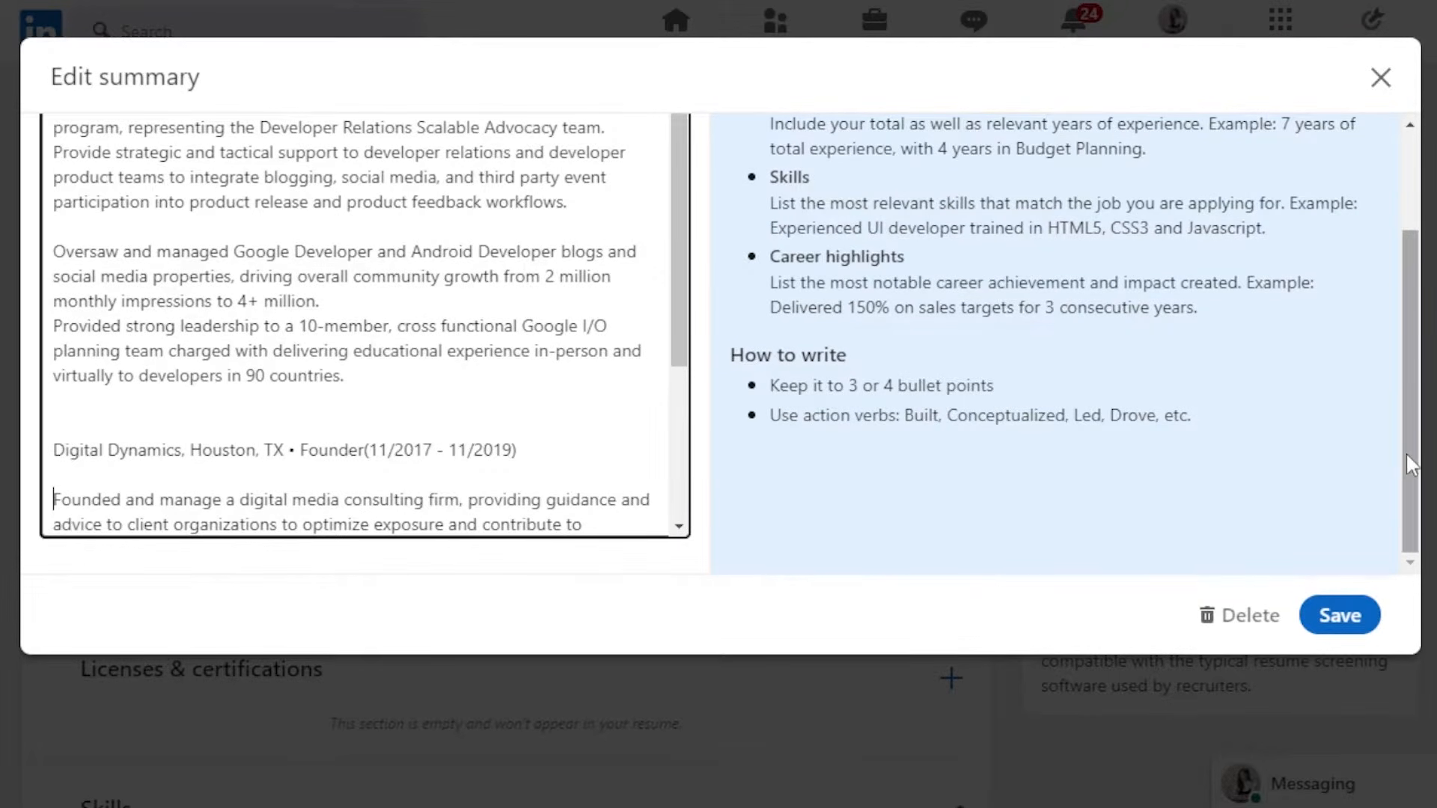
pyautogui.moveTo(1407, 455); pyautogui.dragTo(1404, 305)
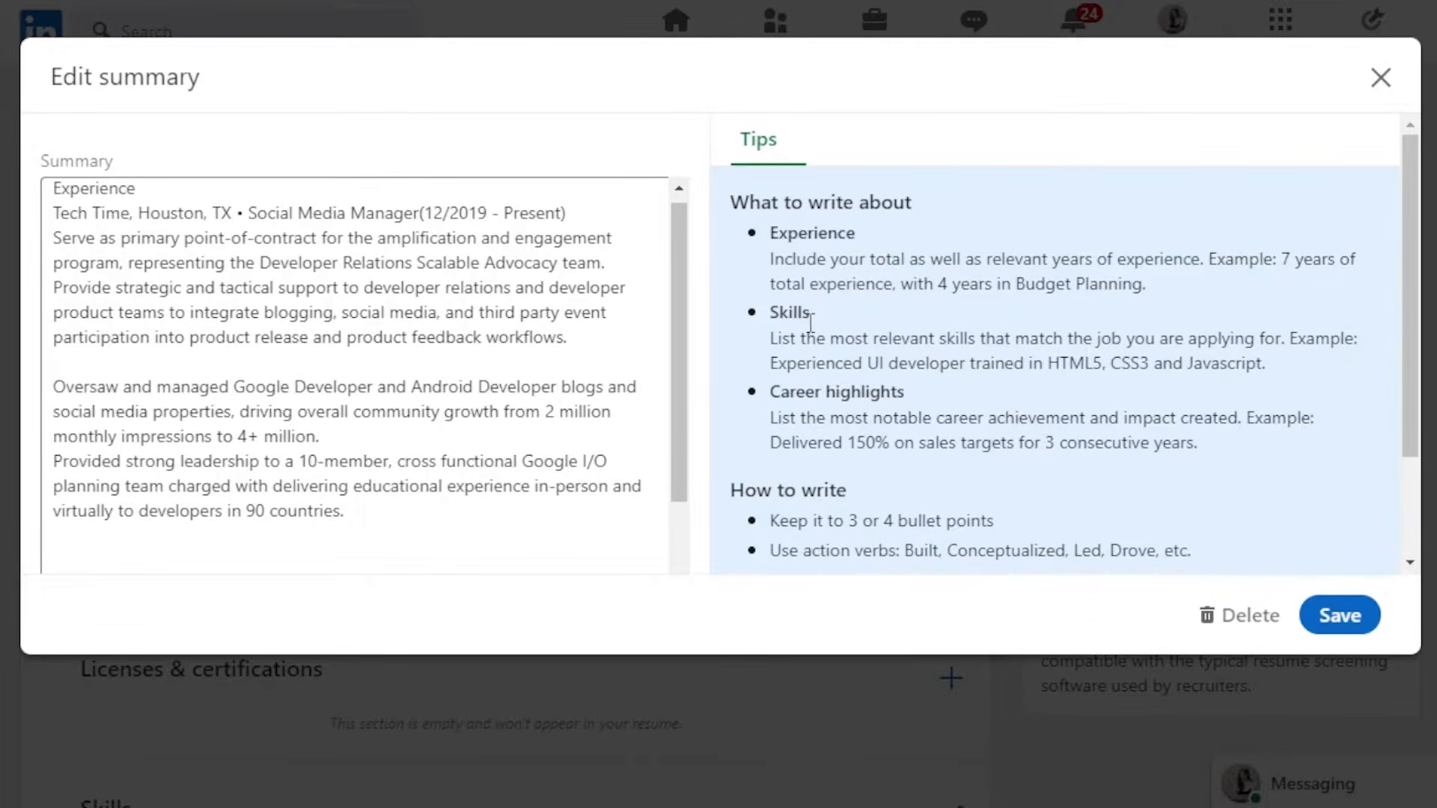
pyautogui.moveTo(676, 347); pyautogui.dragTo(675, 316)
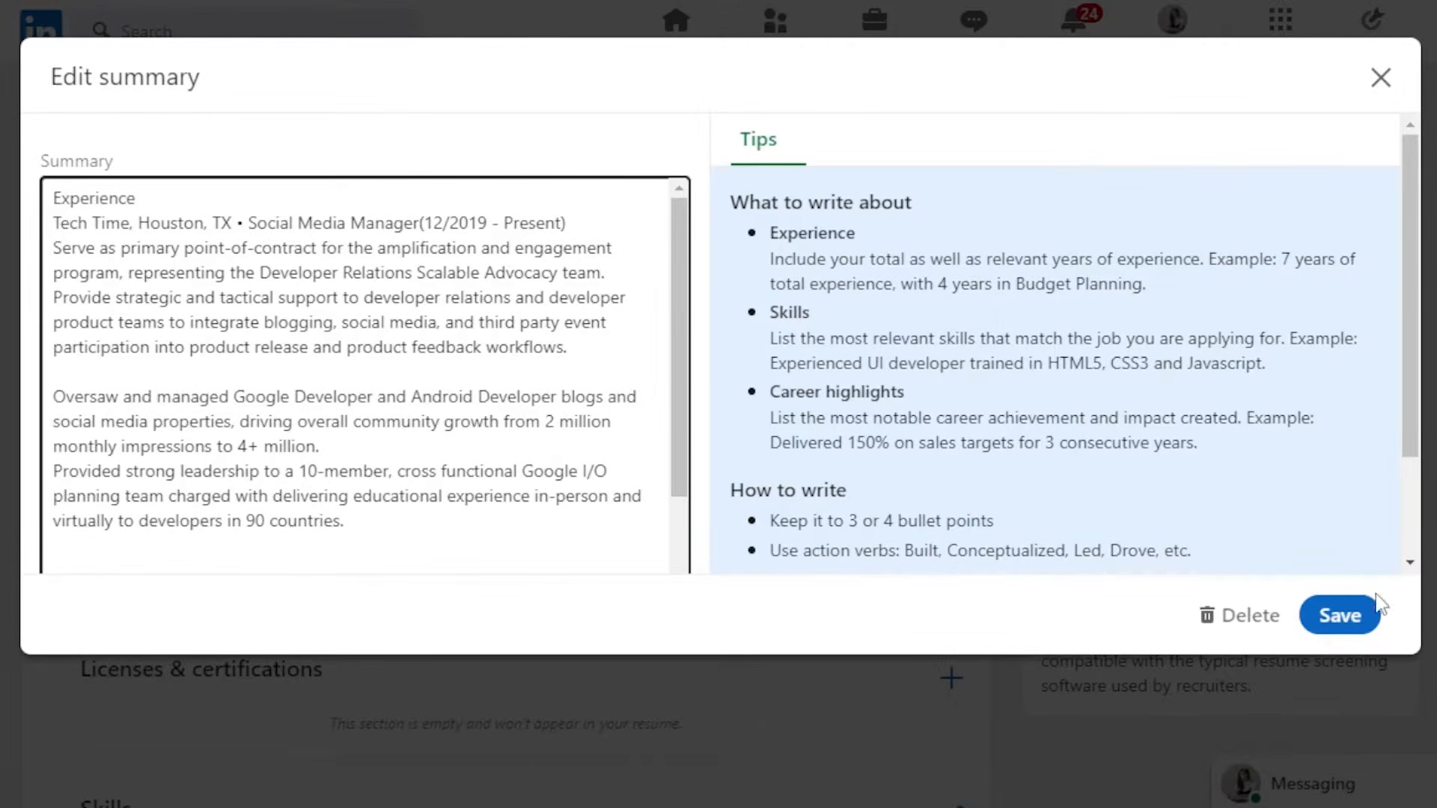
pyautogui.click(1357, 616)
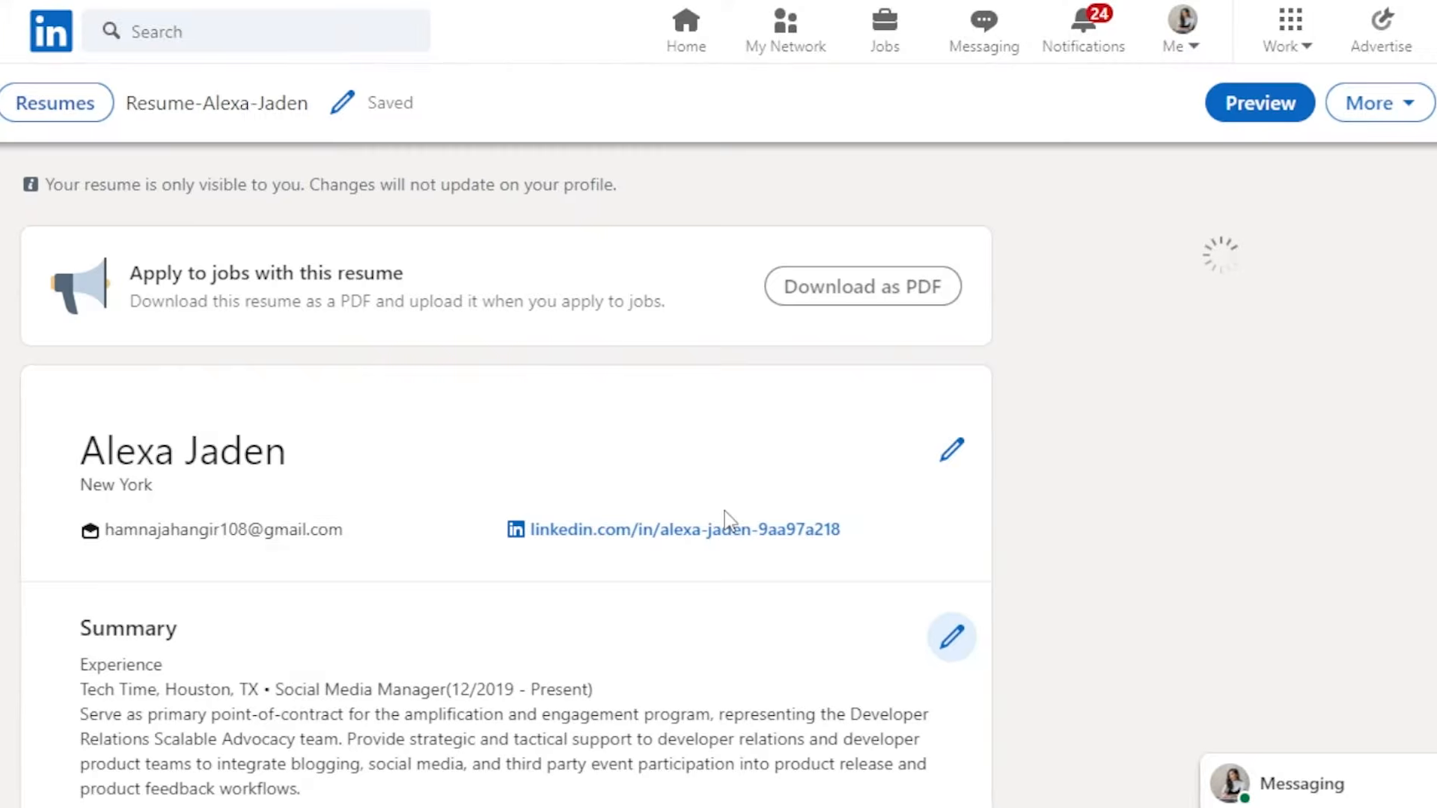
# - Scroll through the resume's Experience, Education and Skills sections and examine the Experience entry
pyautogui.scroll(-15, 718, 434)
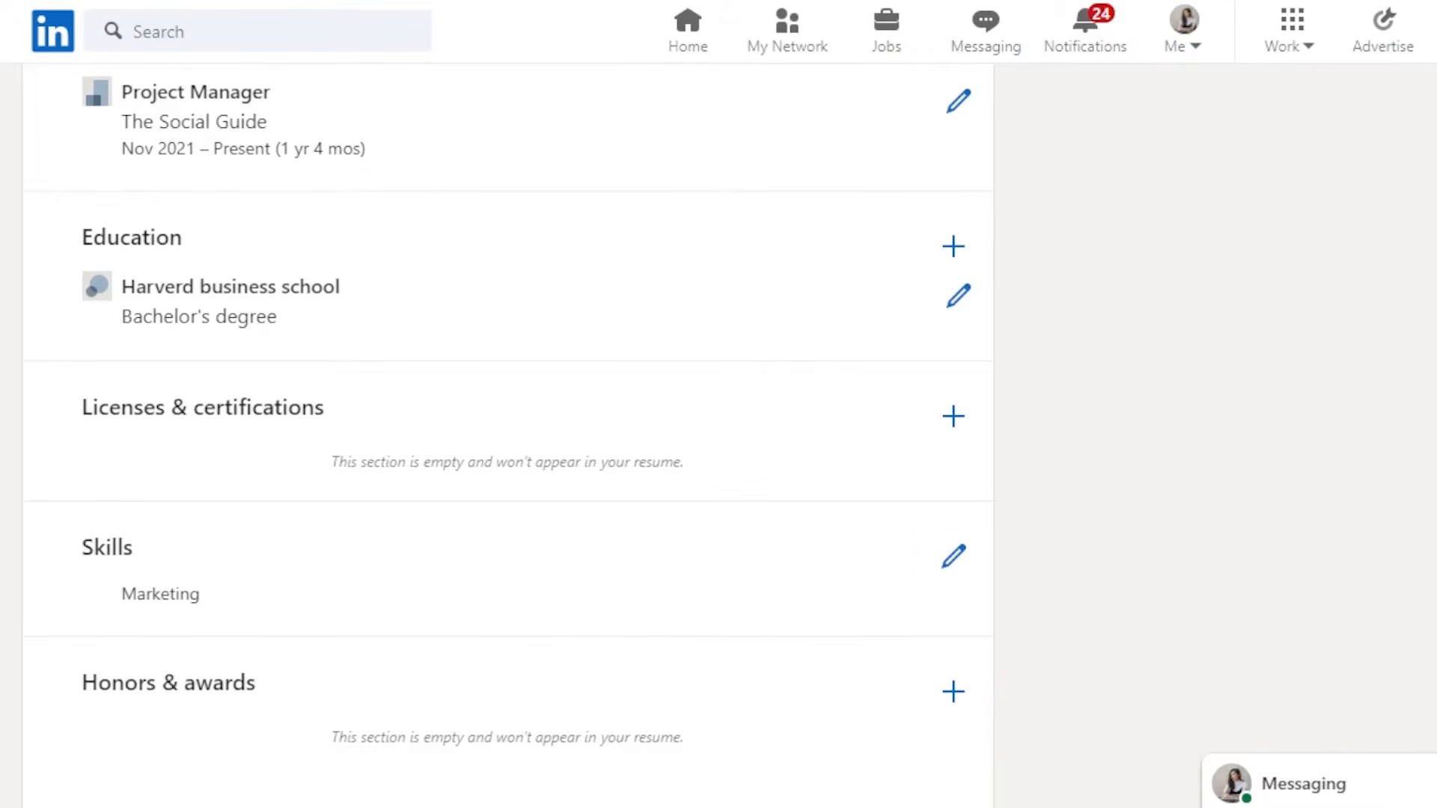
pyautogui.scroll(5, 718, 434)
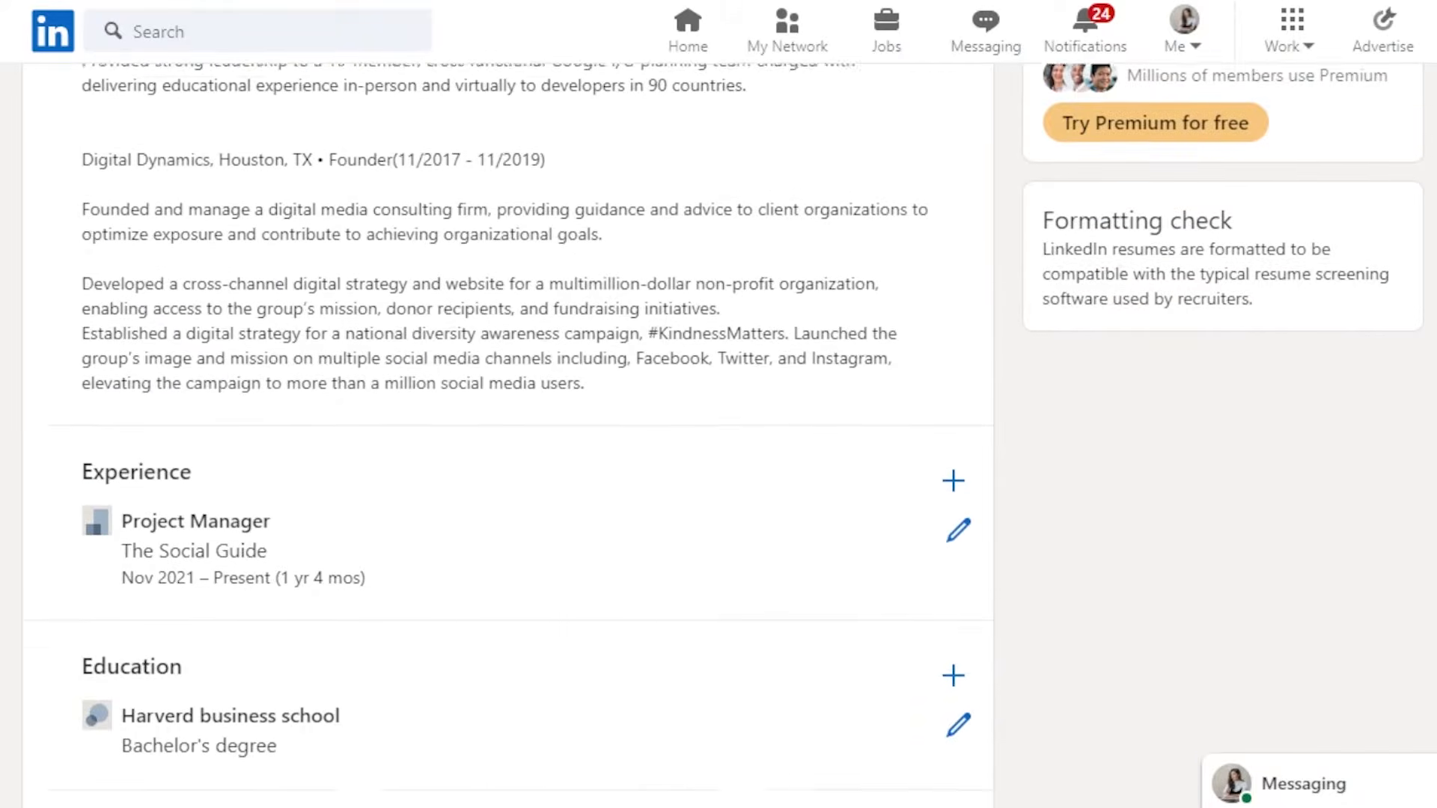
pyautogui.scroll(-2, 718, 434)
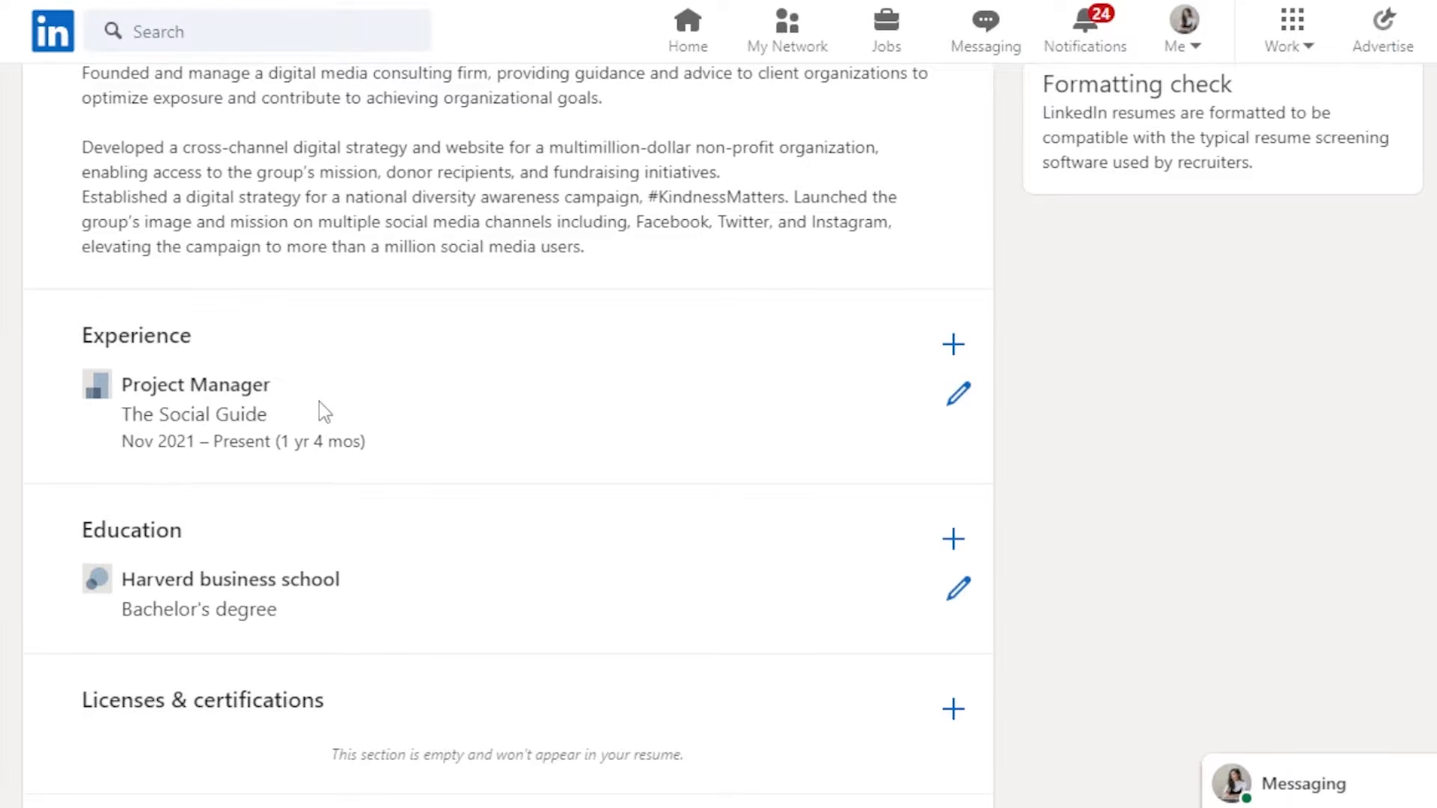
pyautogui.moveTo(319, 401); pyautogui.dragTo(209, 384)
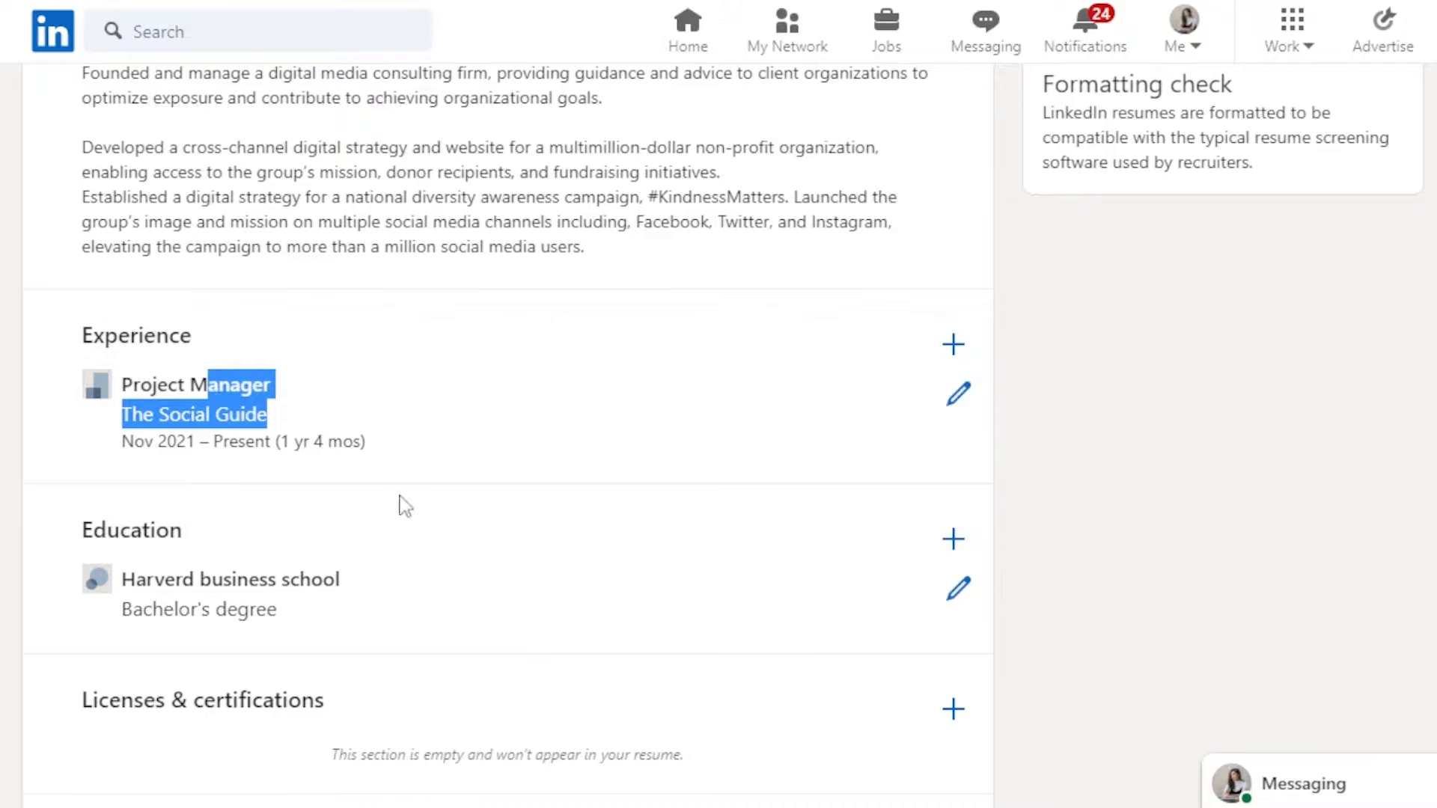
pyautogui.click(451, 448)
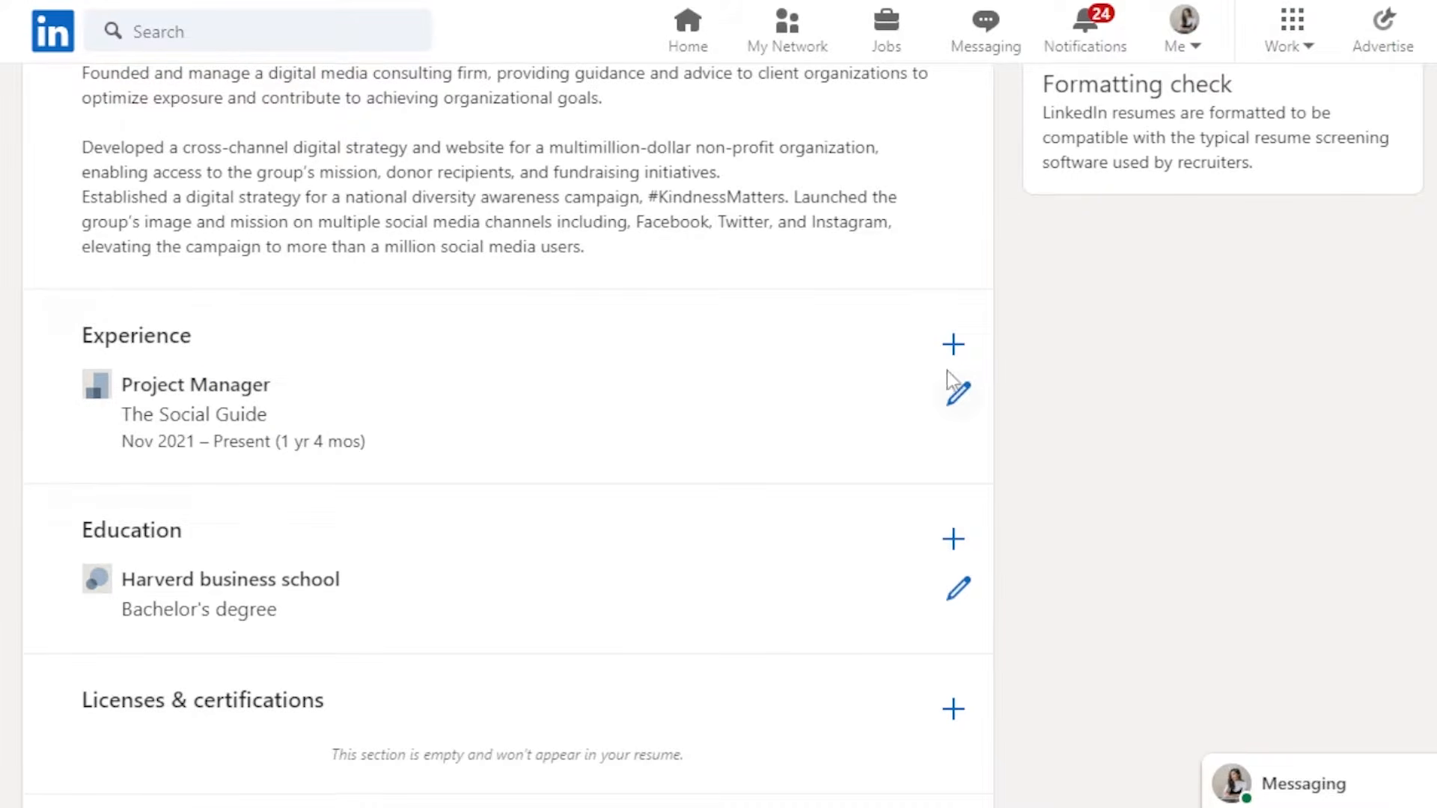
pyautogui.click(953, 346)
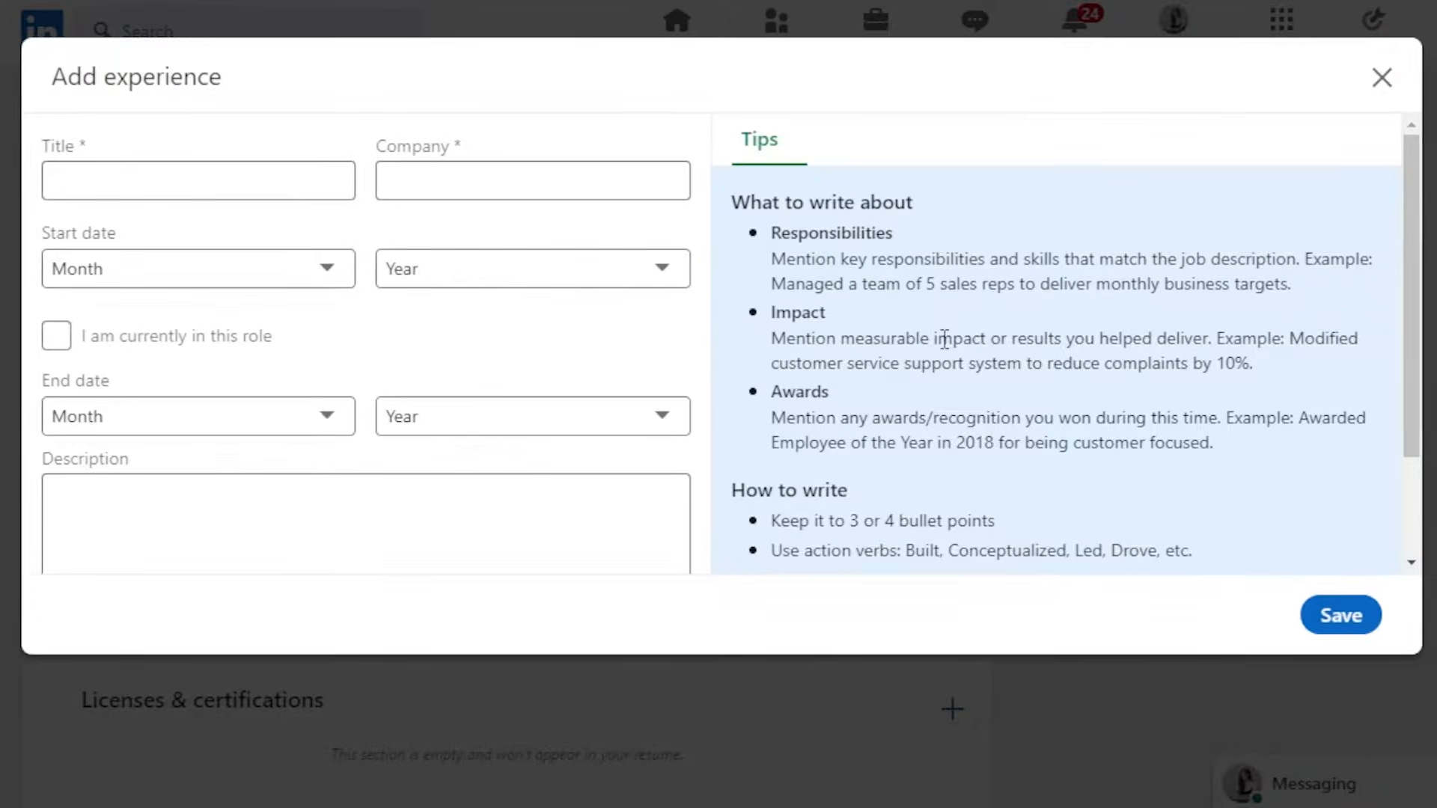
pyautogui.click(186, 183)
pyautogui.click(472, 183)
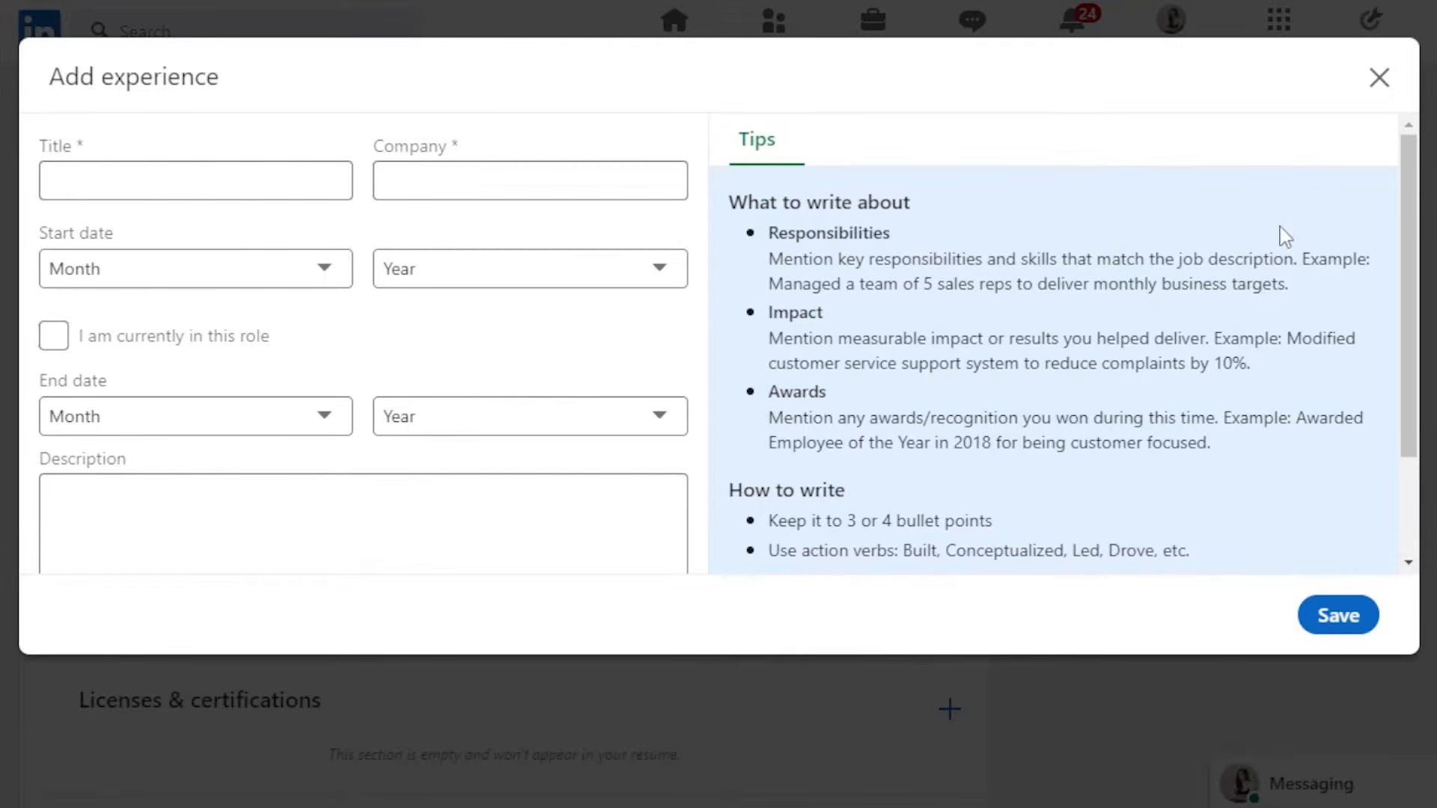
pyautogui.click(1378, 80)
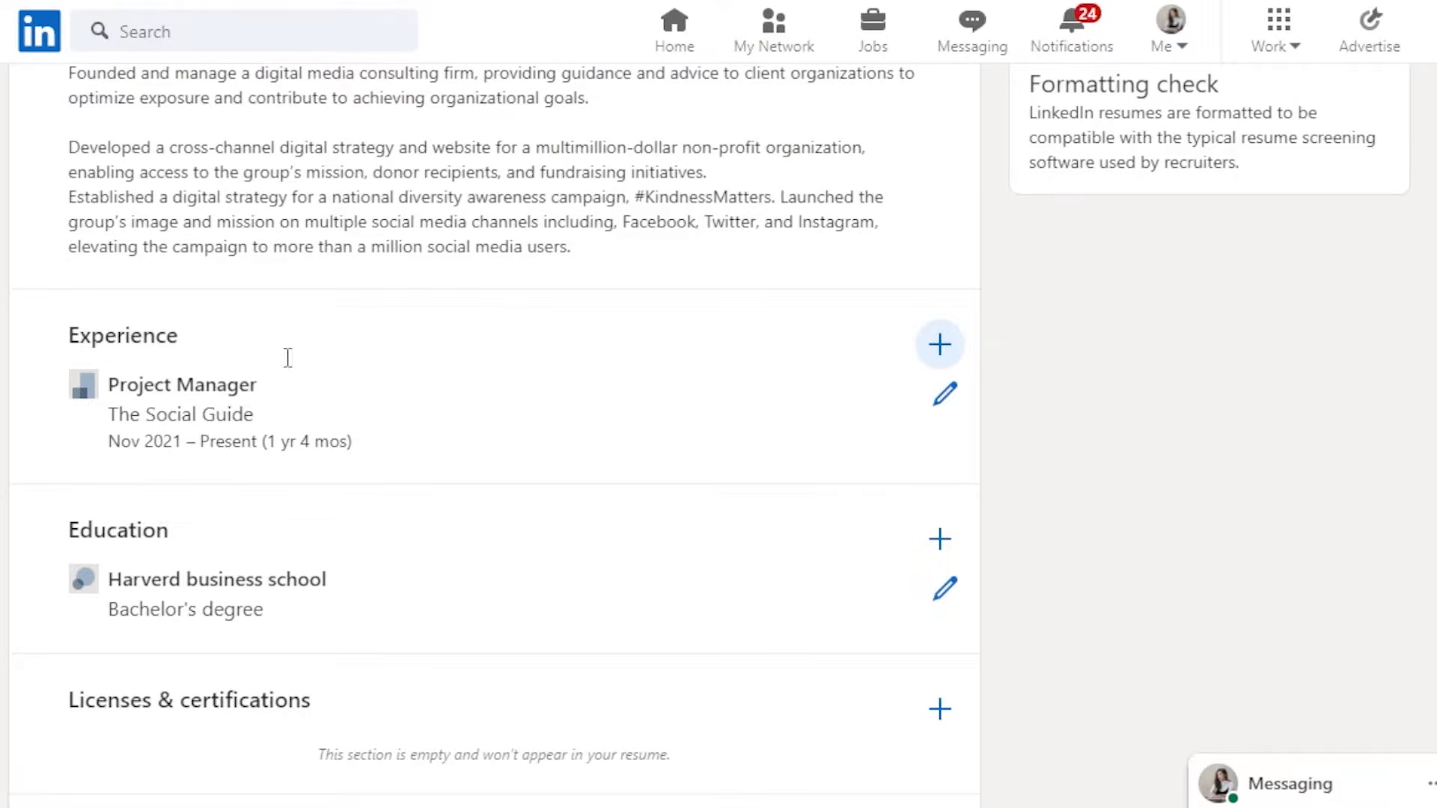
pyautogui.scroll(-3, 686, 423)
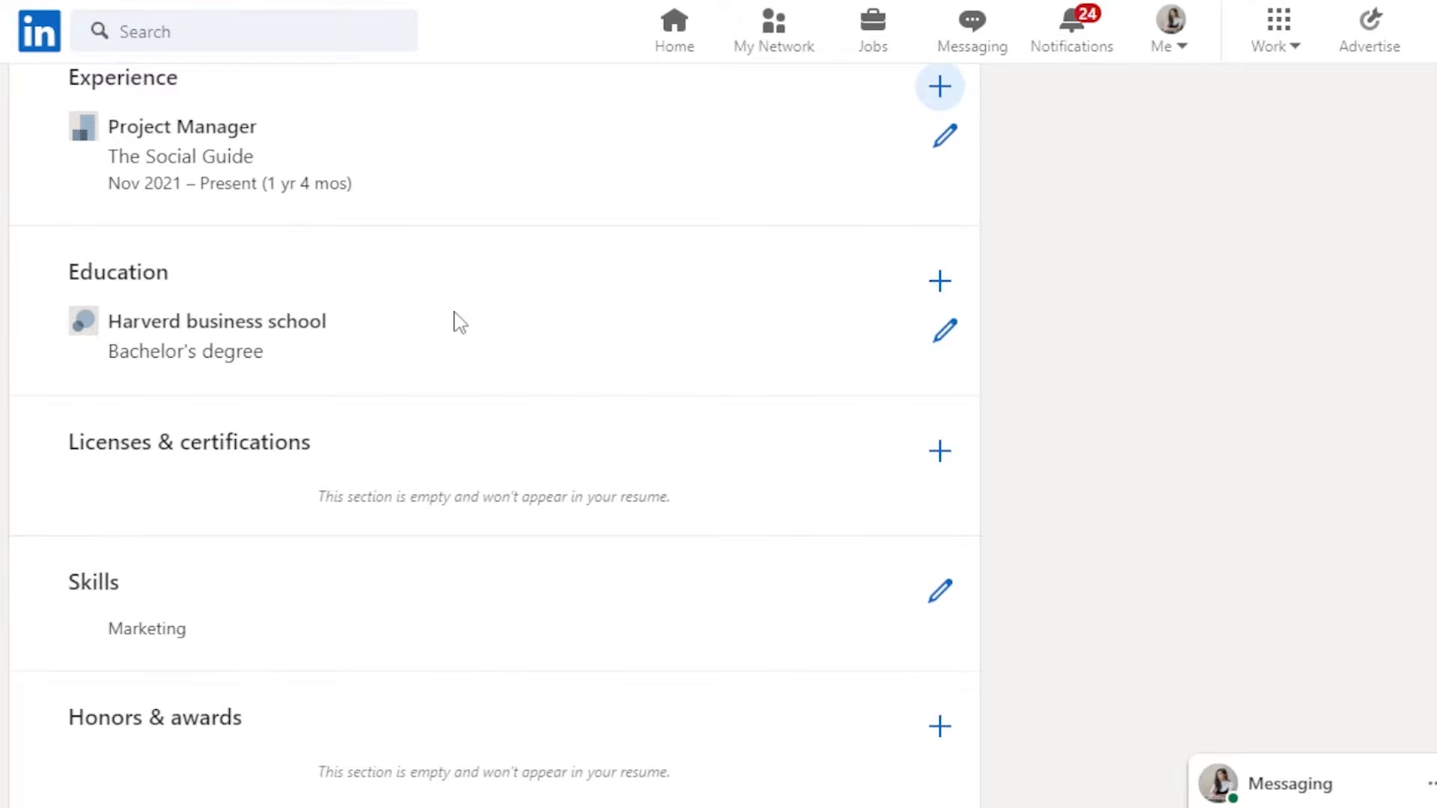
pyautogui.click(940, 452)
pyautogui.click(500, 198)
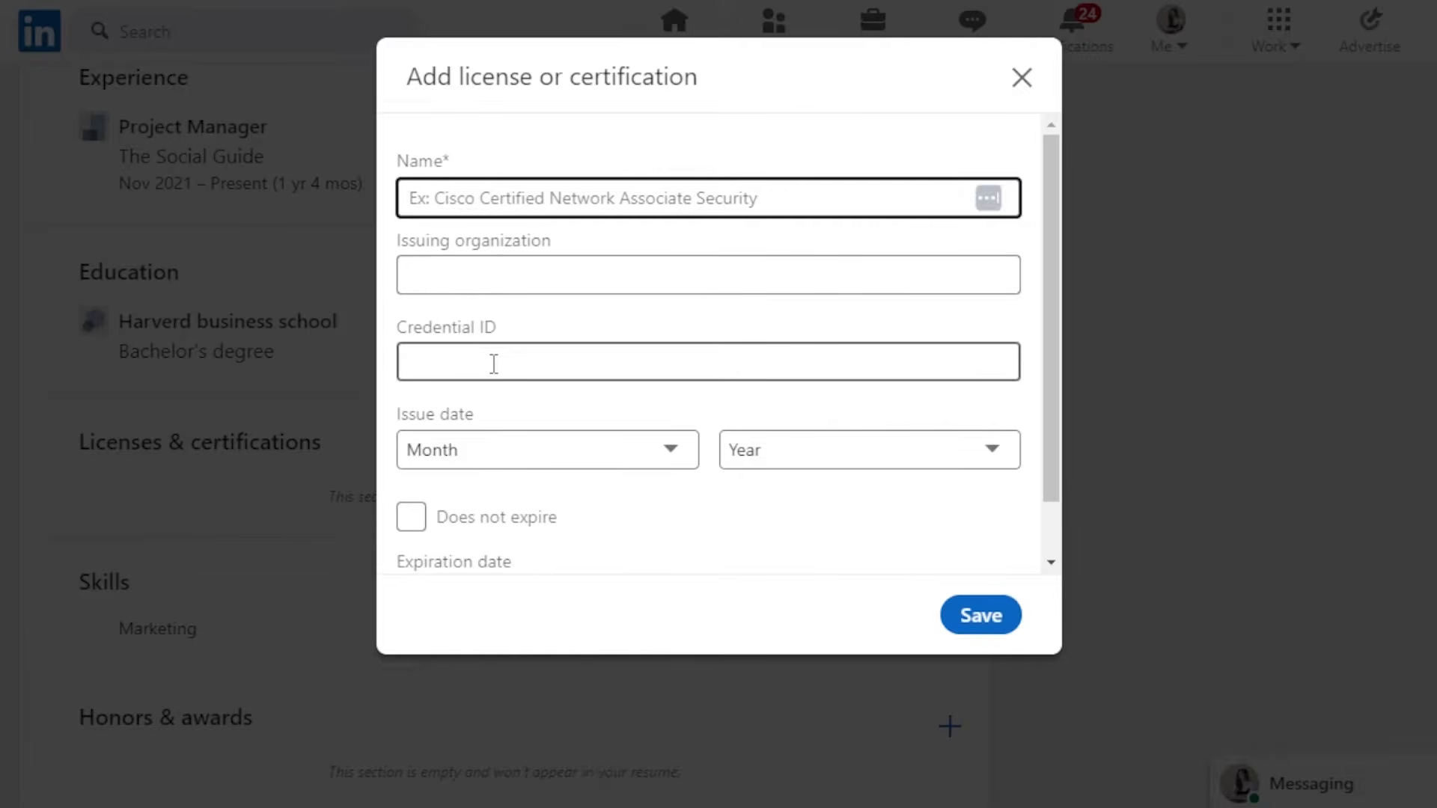
pyautogui.click(981, 630)
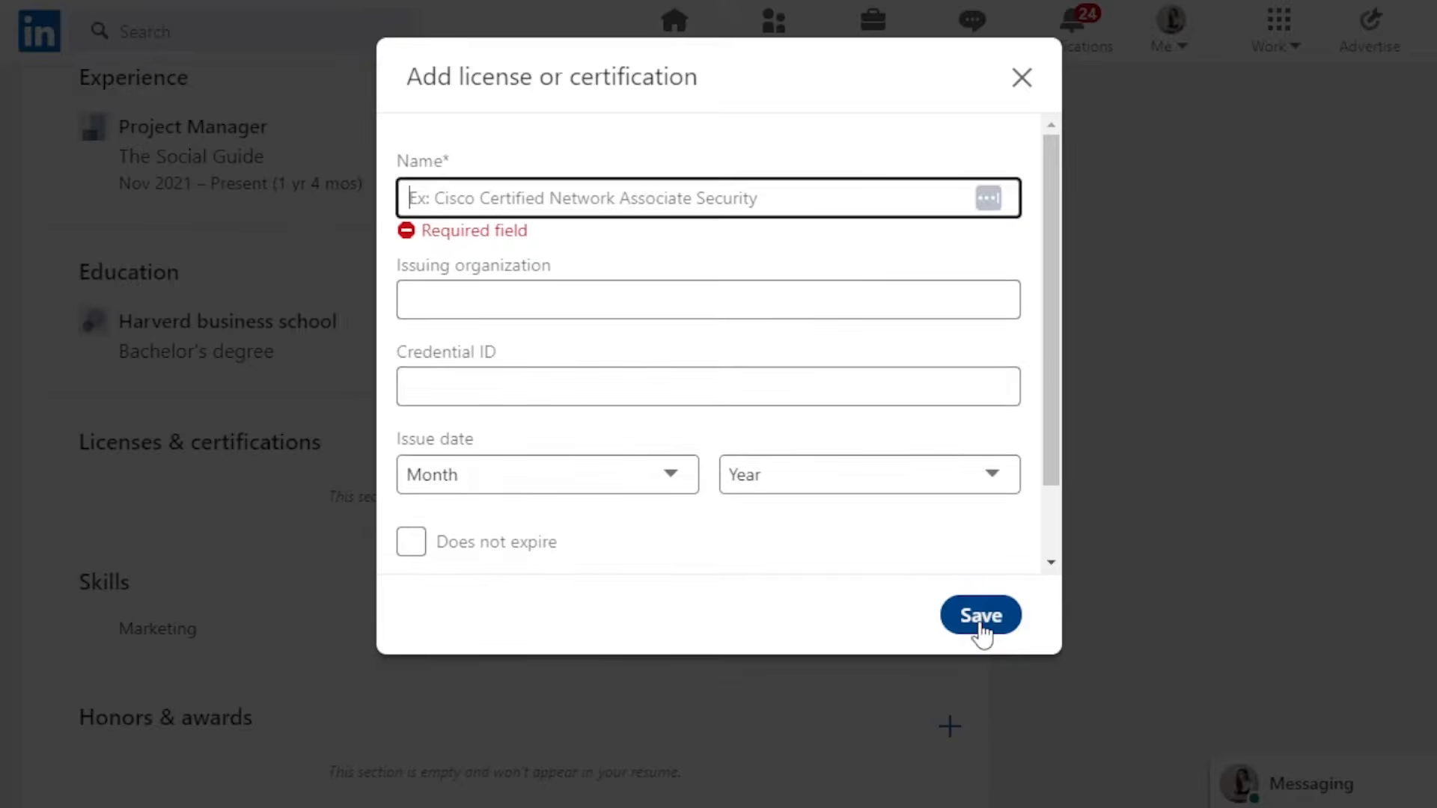
pyautogui.click(1019, 77)
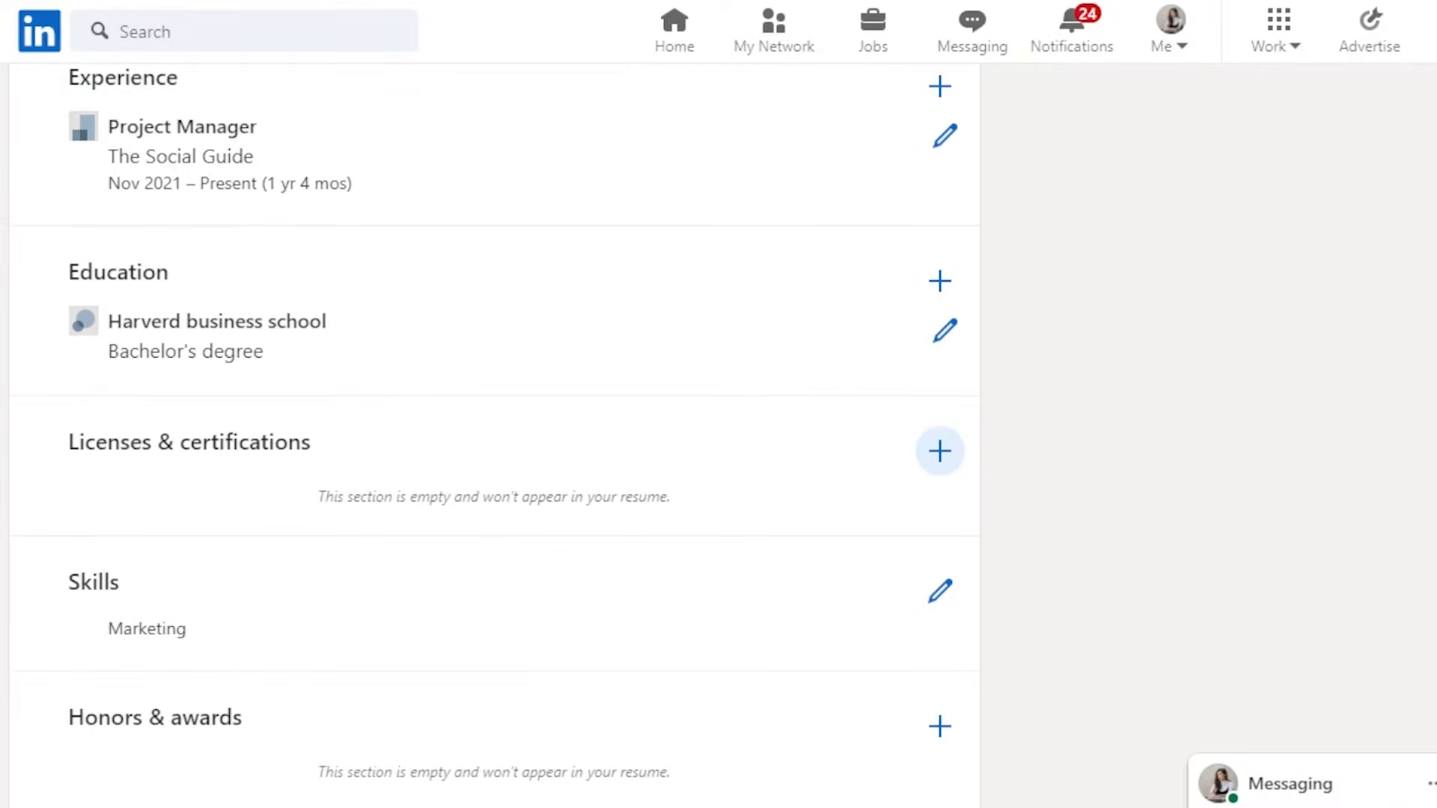
# - Add Data Entry and Marketing Strategy to the resume's Skills section and save it
pyautogui.scroll(-2, 816, 464)
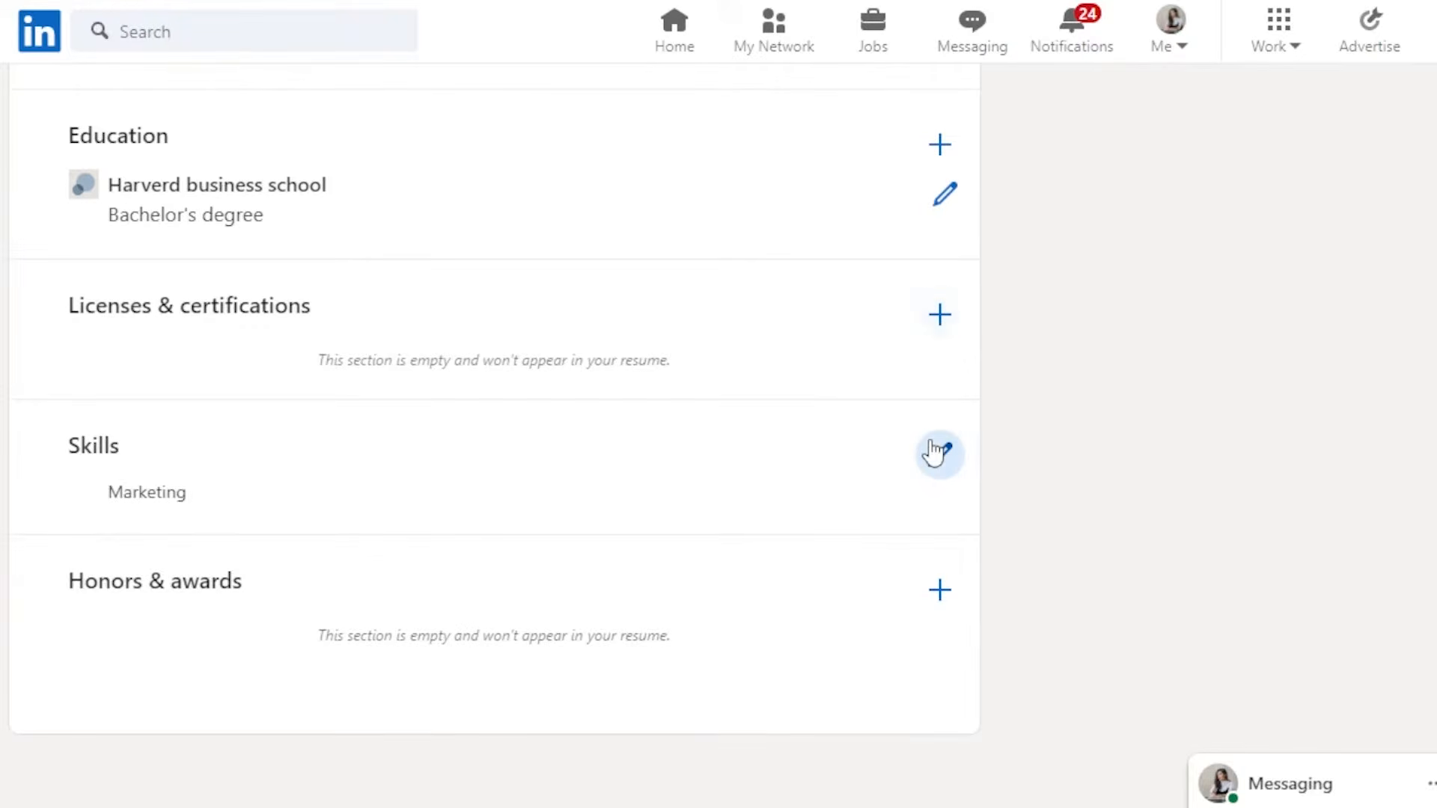
pyautogui.click(940, 454)
pyautogui.click(655, 193)
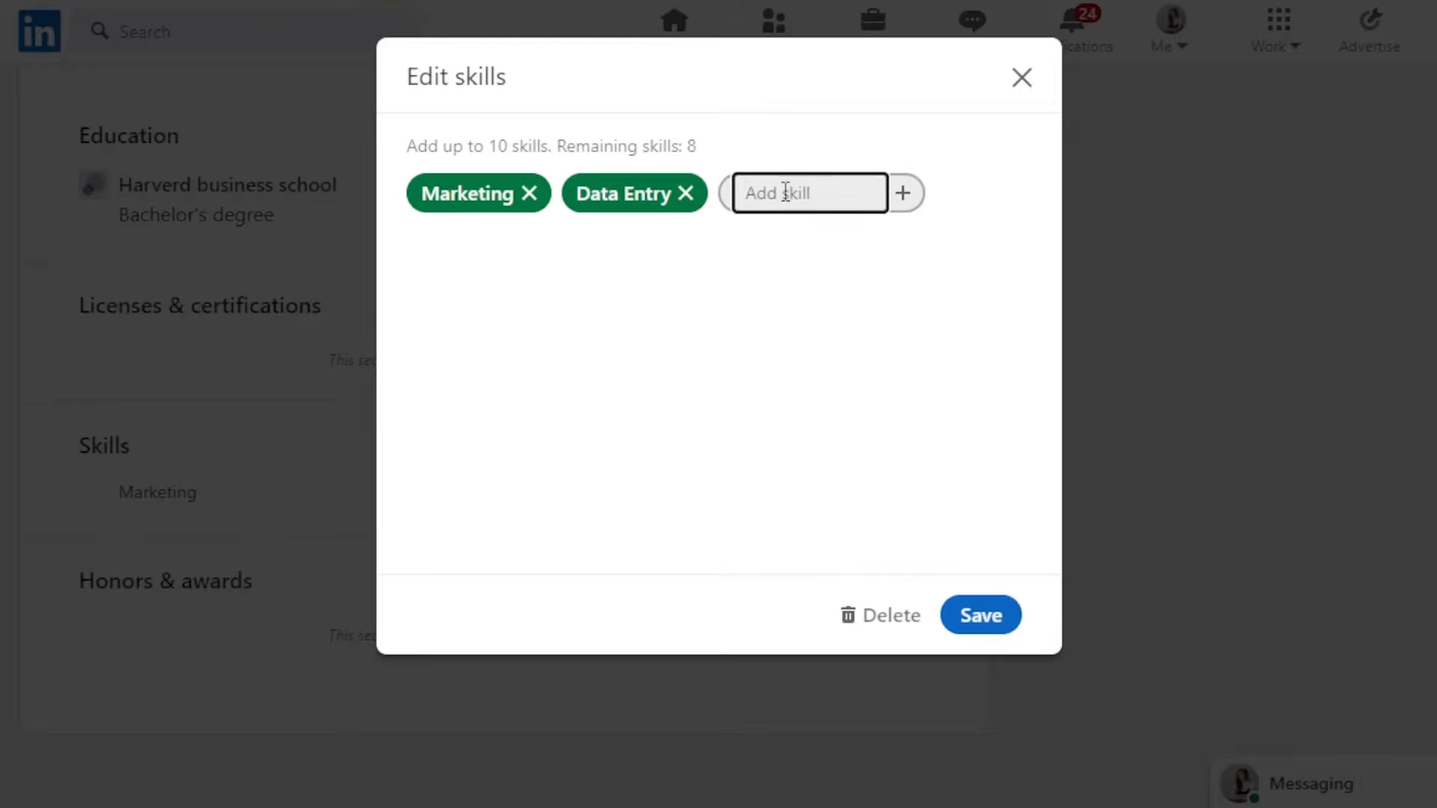
pyautogui.click(806, 301)
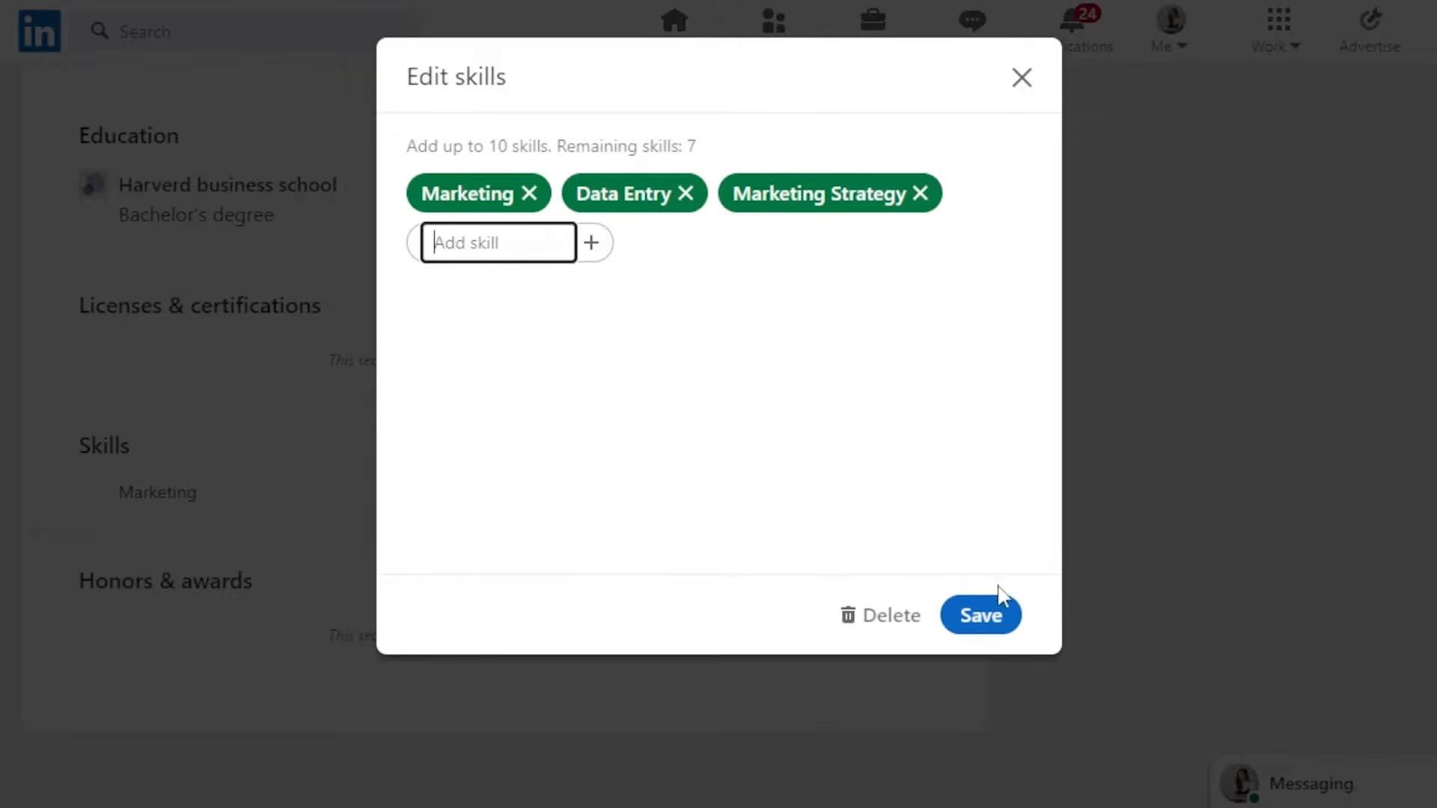
pyautogui.click(985, 608)
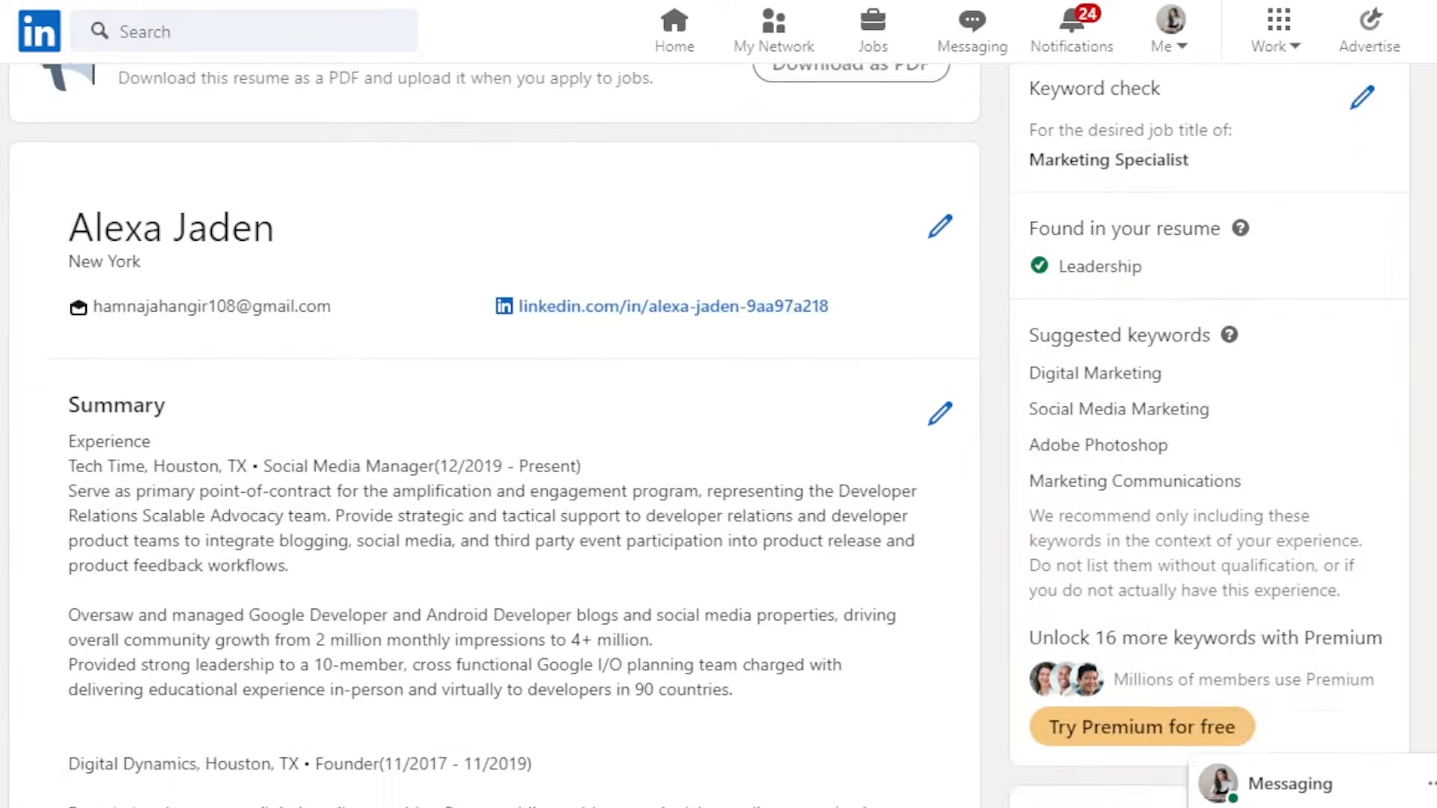
# - Preview the finished resume and close the preview
pyautogui.scroll(3, 706, 435)
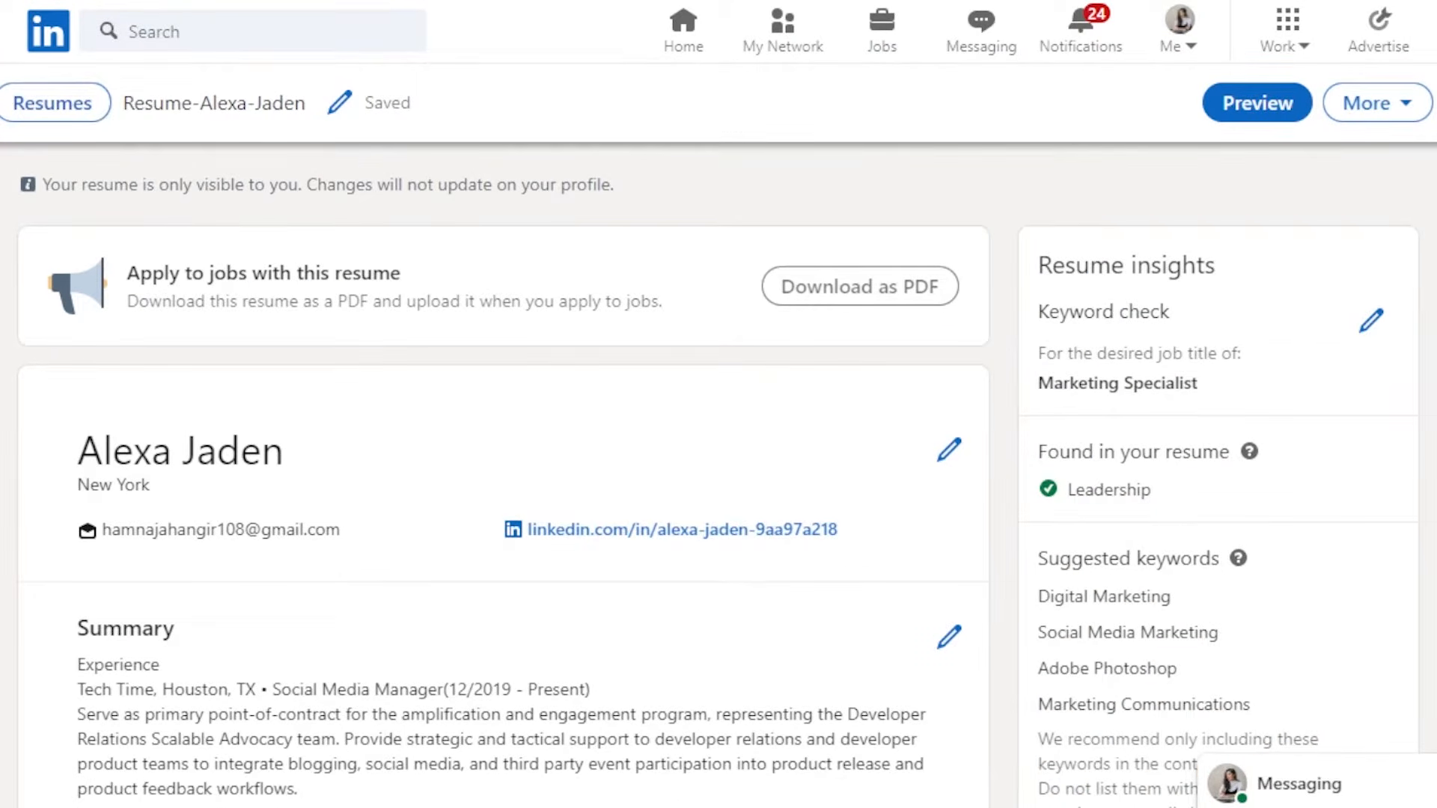
pyautogui.click(1273, 105)
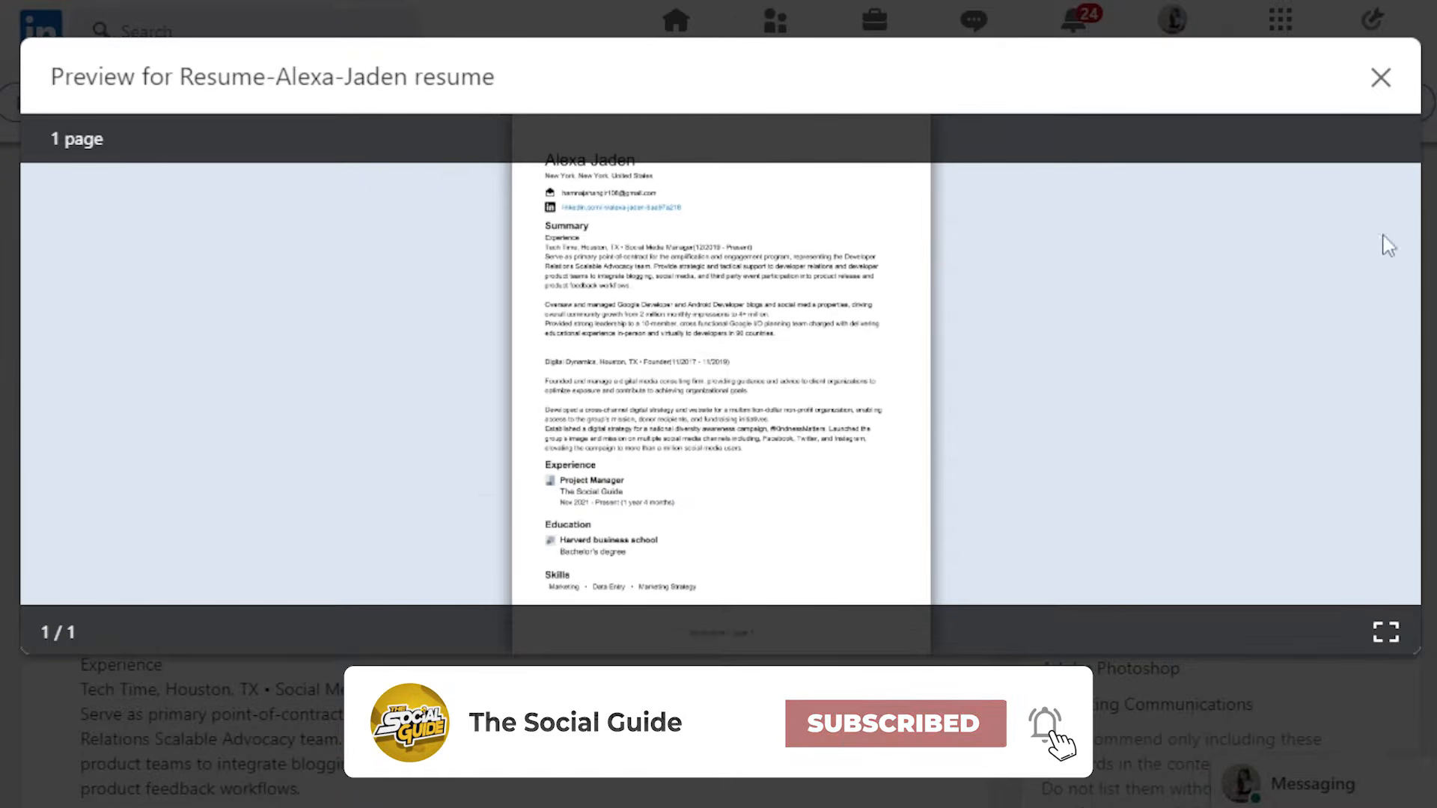
pyautogui.click(1381, 77)
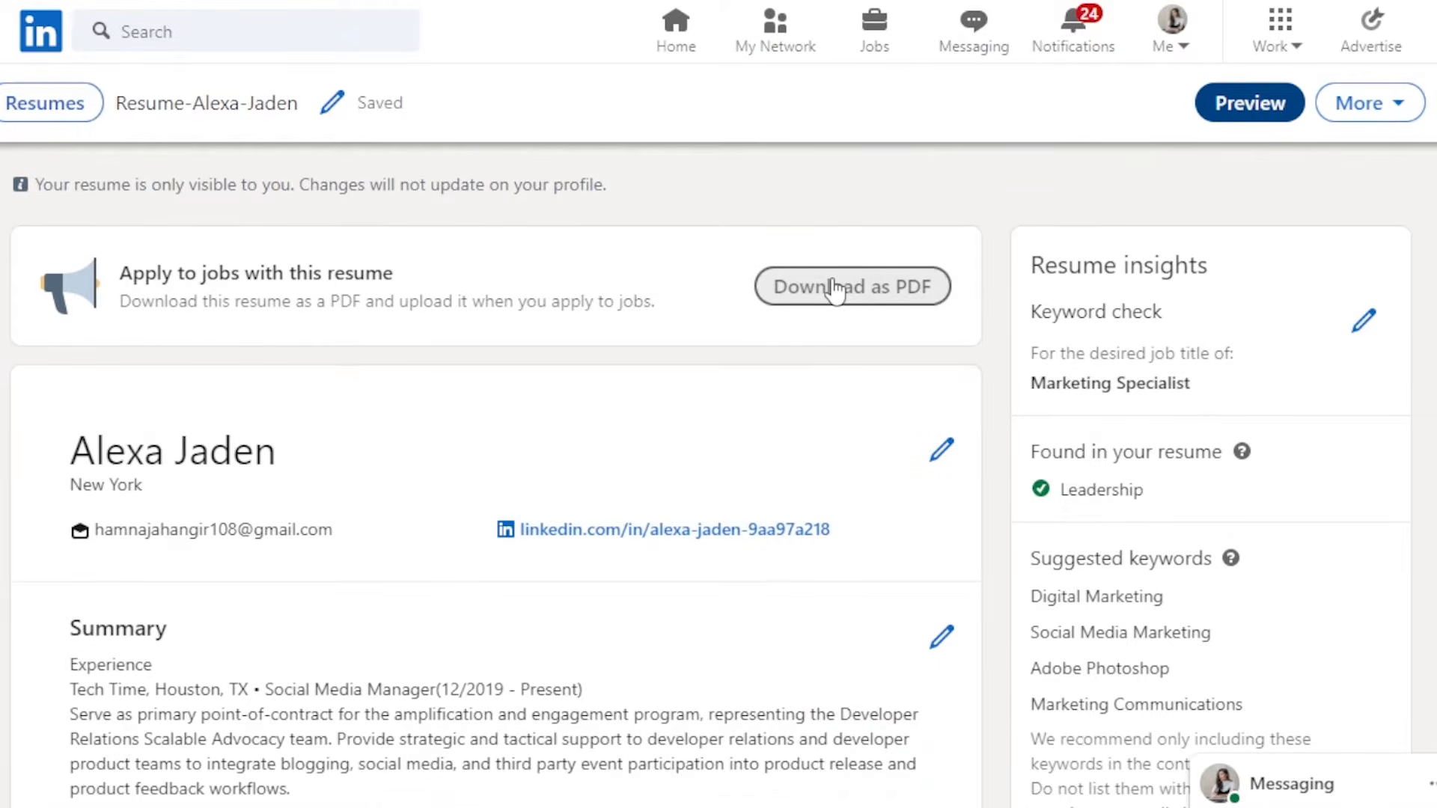
# - Delete the resume
pyautogui.click(1355, 116)
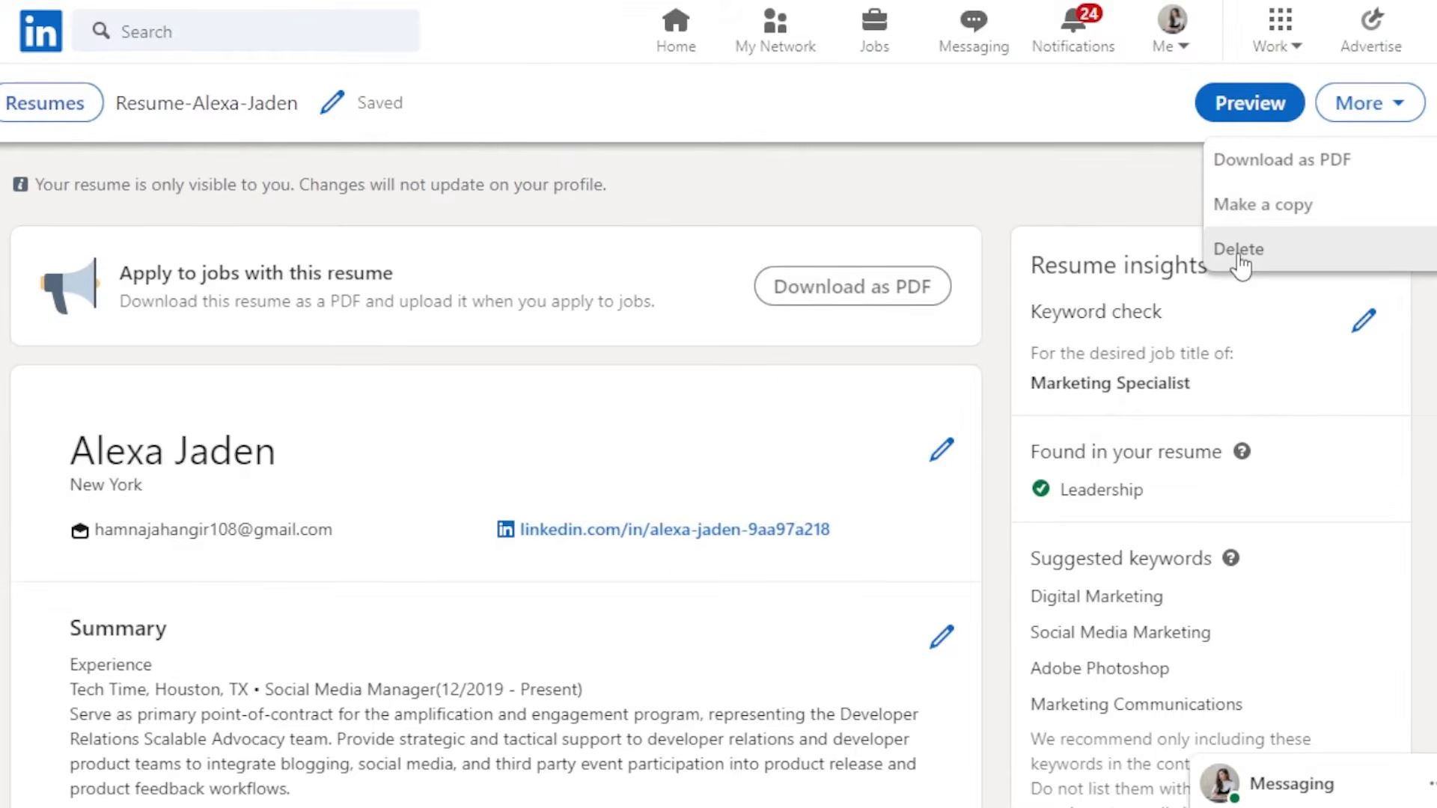
pyautogui.scroll(-15, 719, 434)
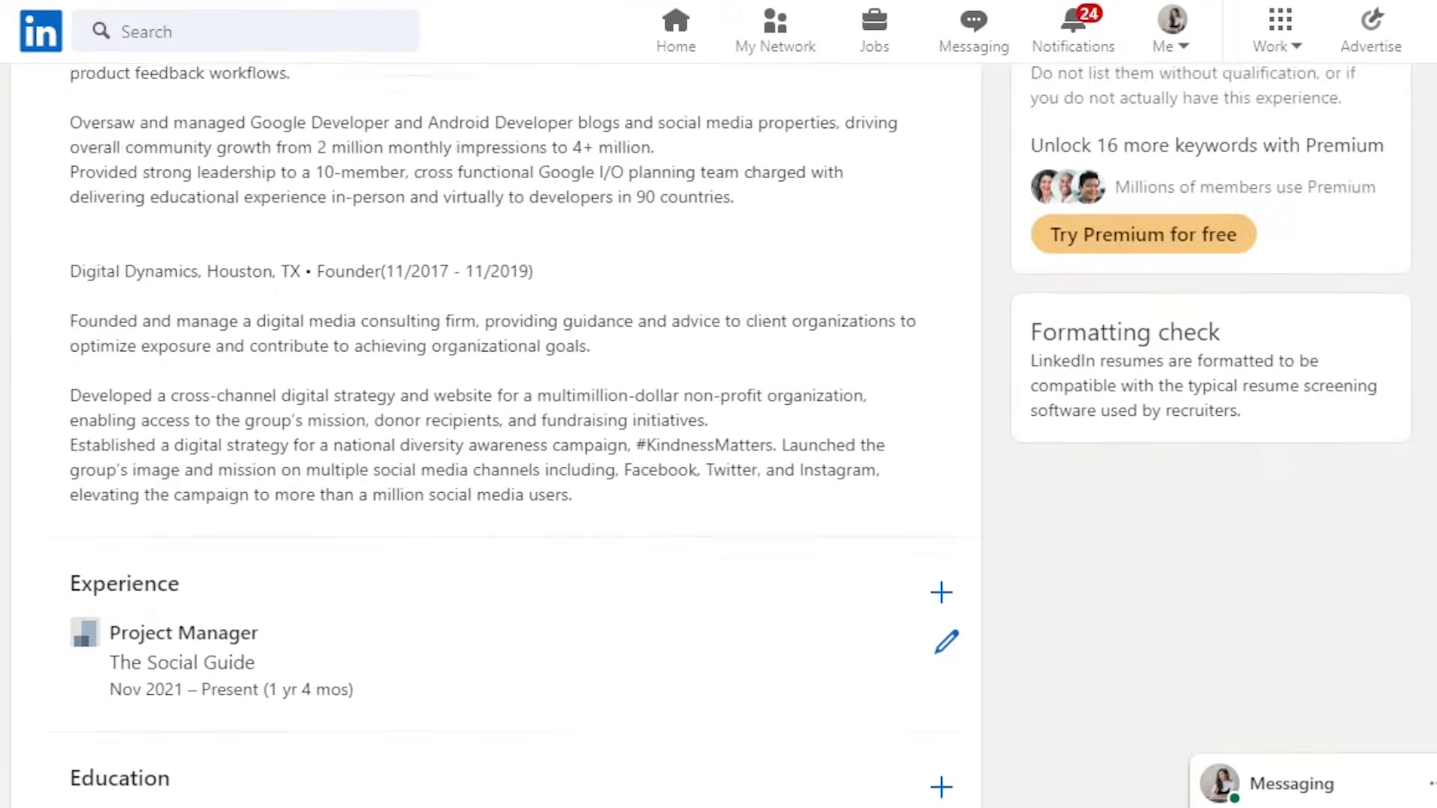
pyautogui.scroll(15, 494, 434)
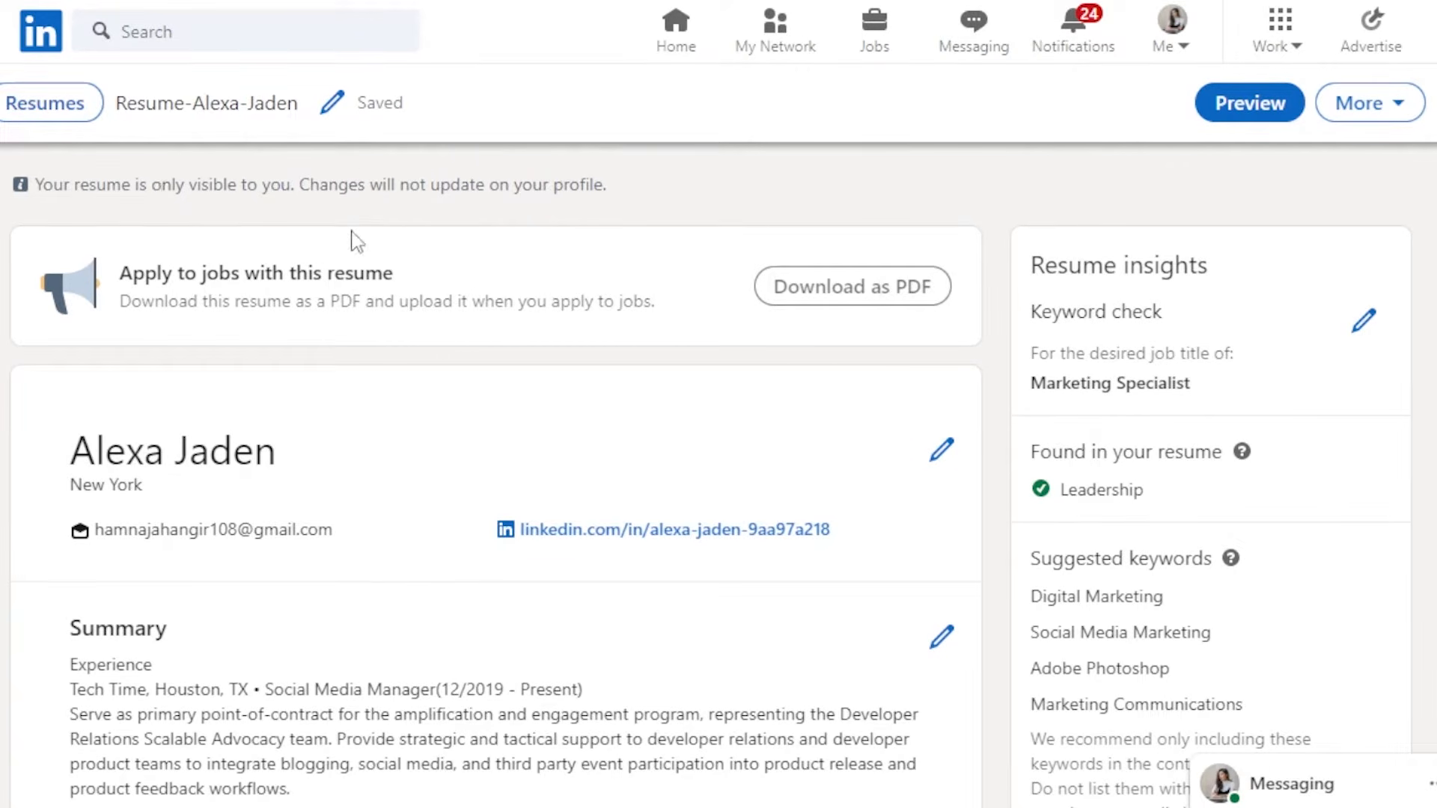
pyautogui.scroll(-10, 718, 434)
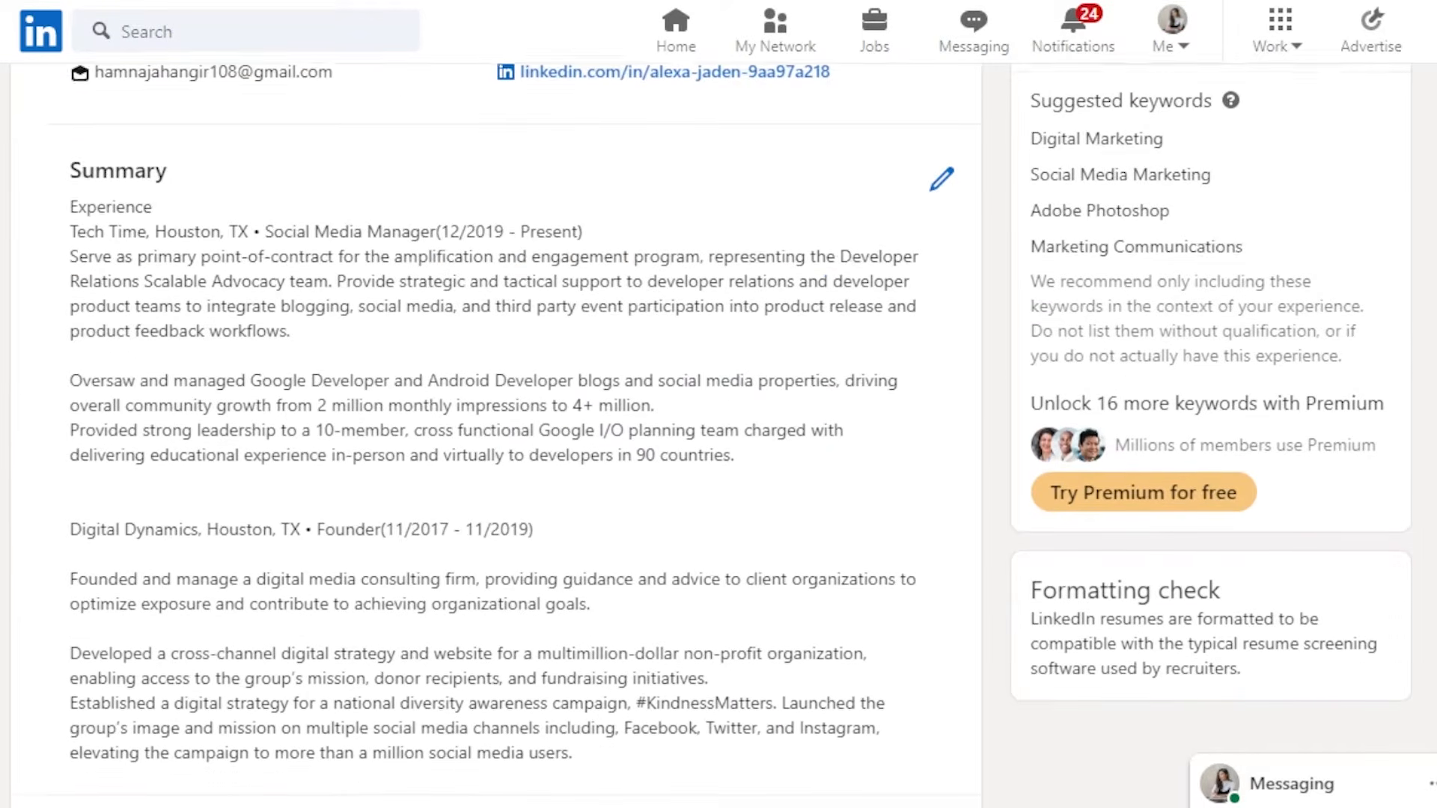
pyautogui.scroll(-5, 494, 434)
pyautogui.scroll(15, 494, 434)
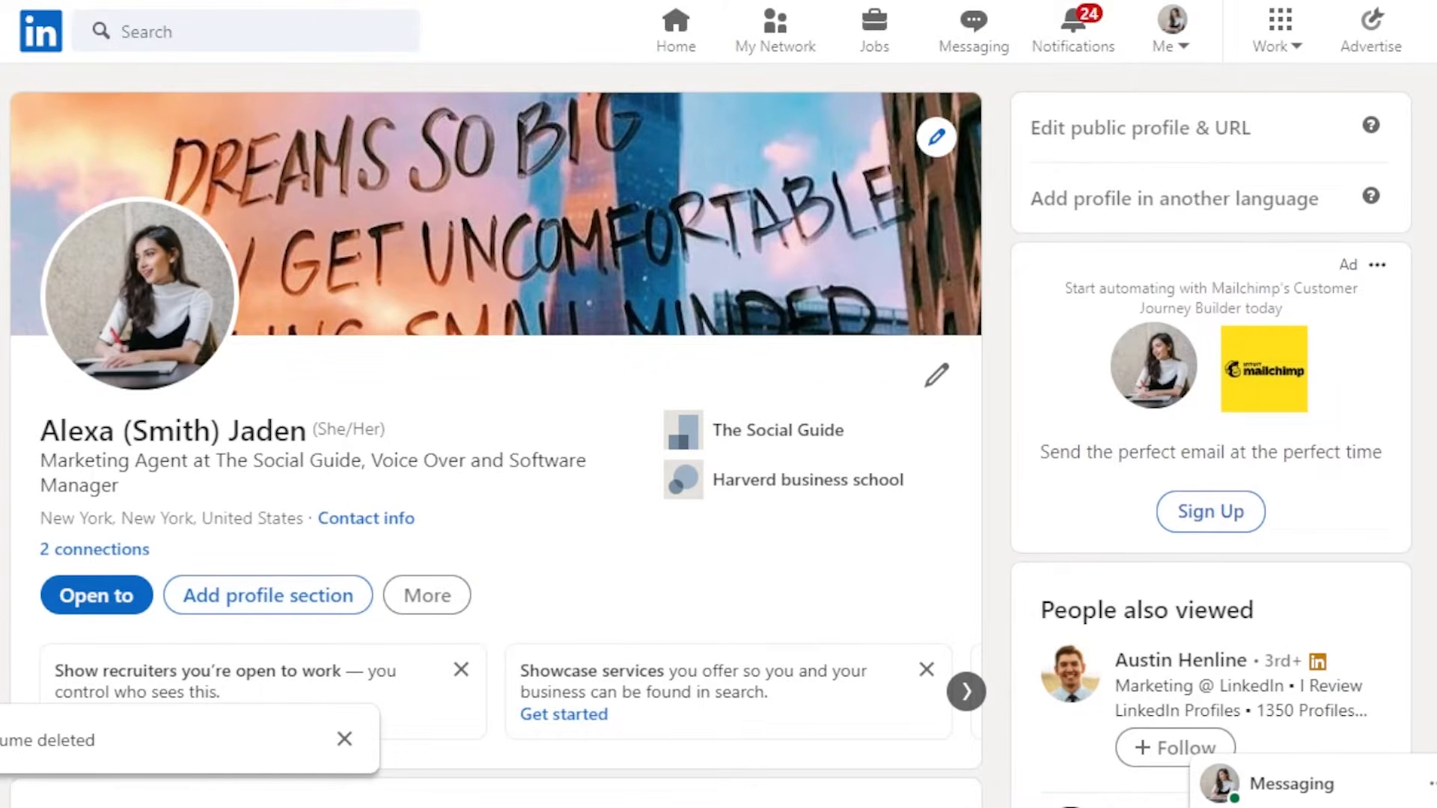
pyautogui.scroll(-5, 494, 434)
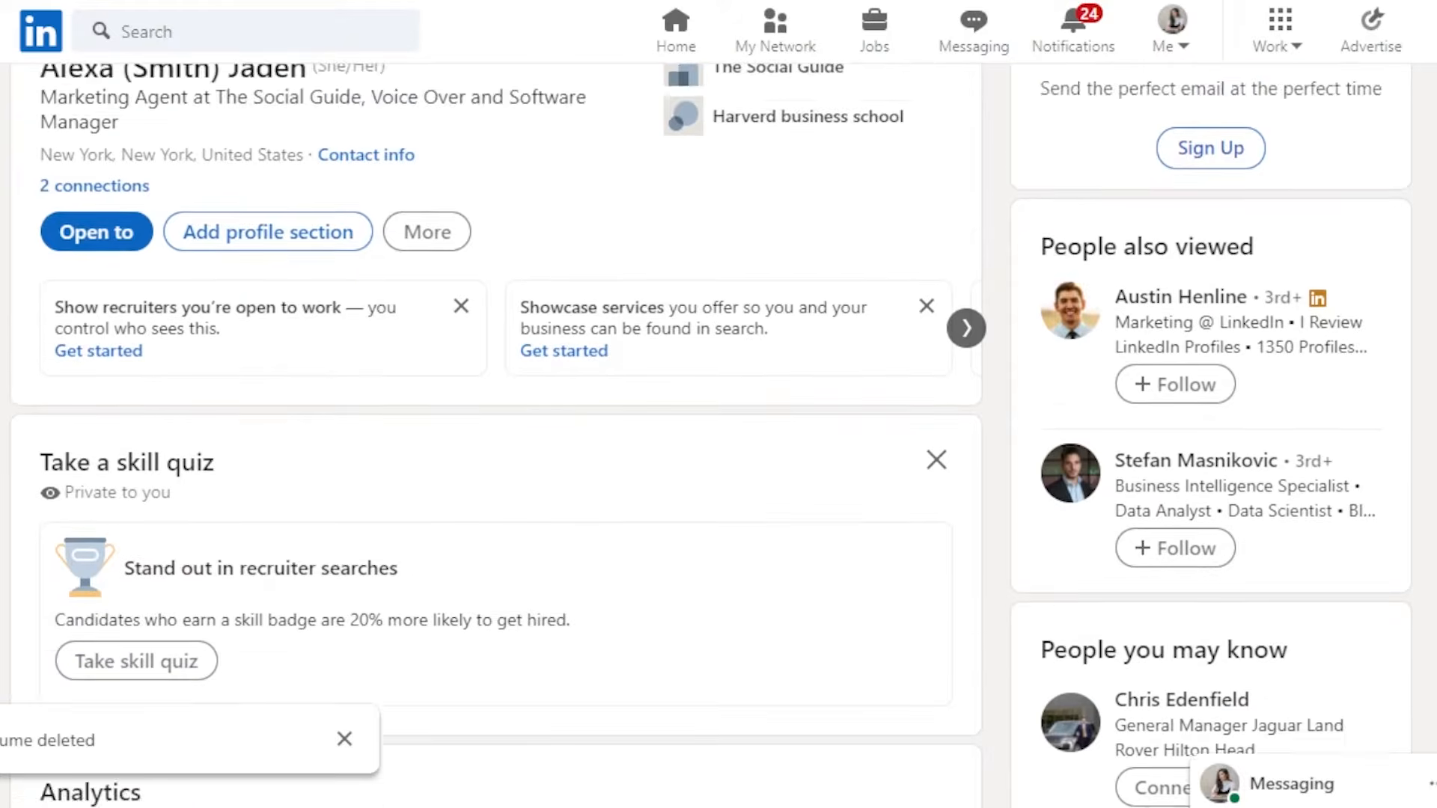
pyautogui.scroll(5, 494, 434)
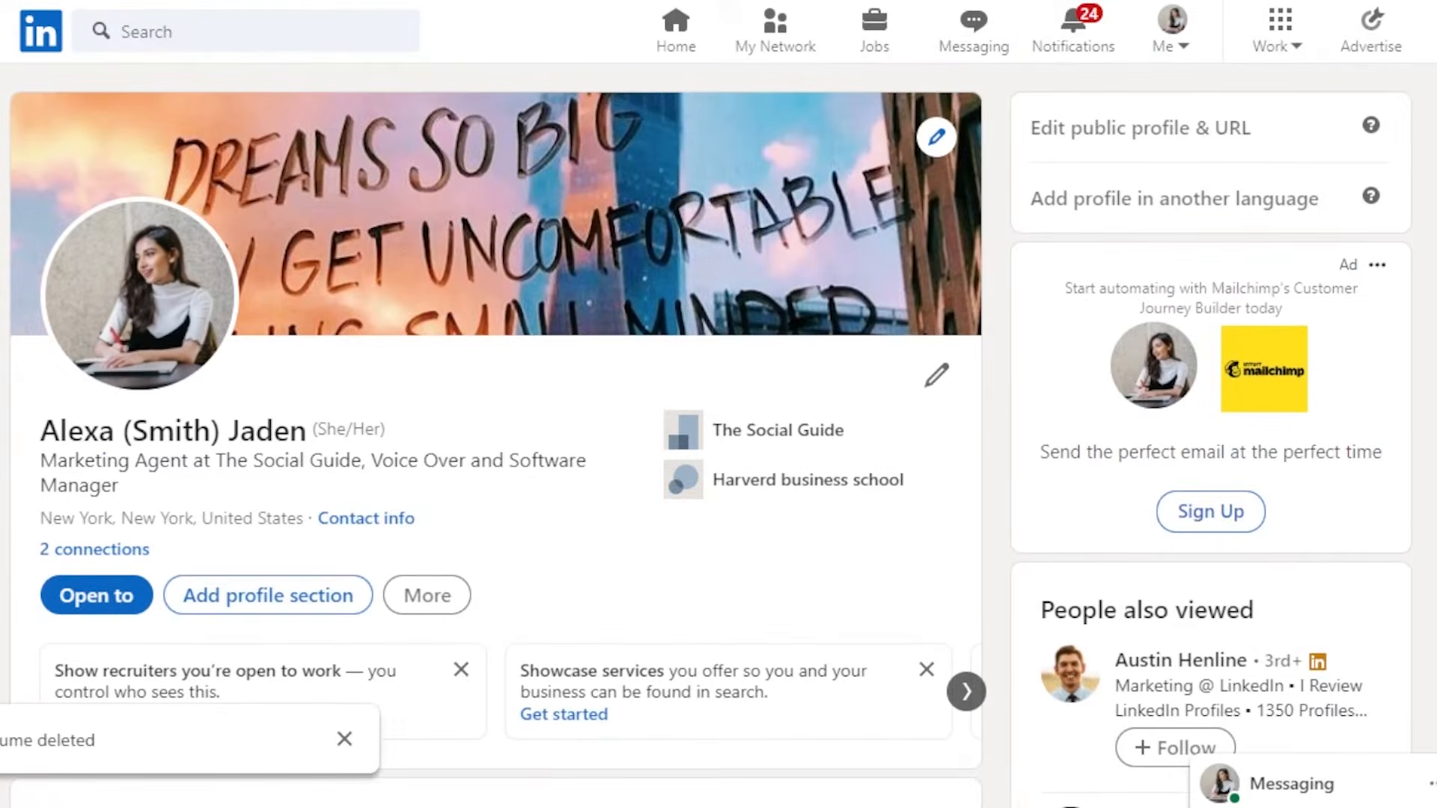
pyautogui.click(428, 598)
pyautogui.click(506, 756)
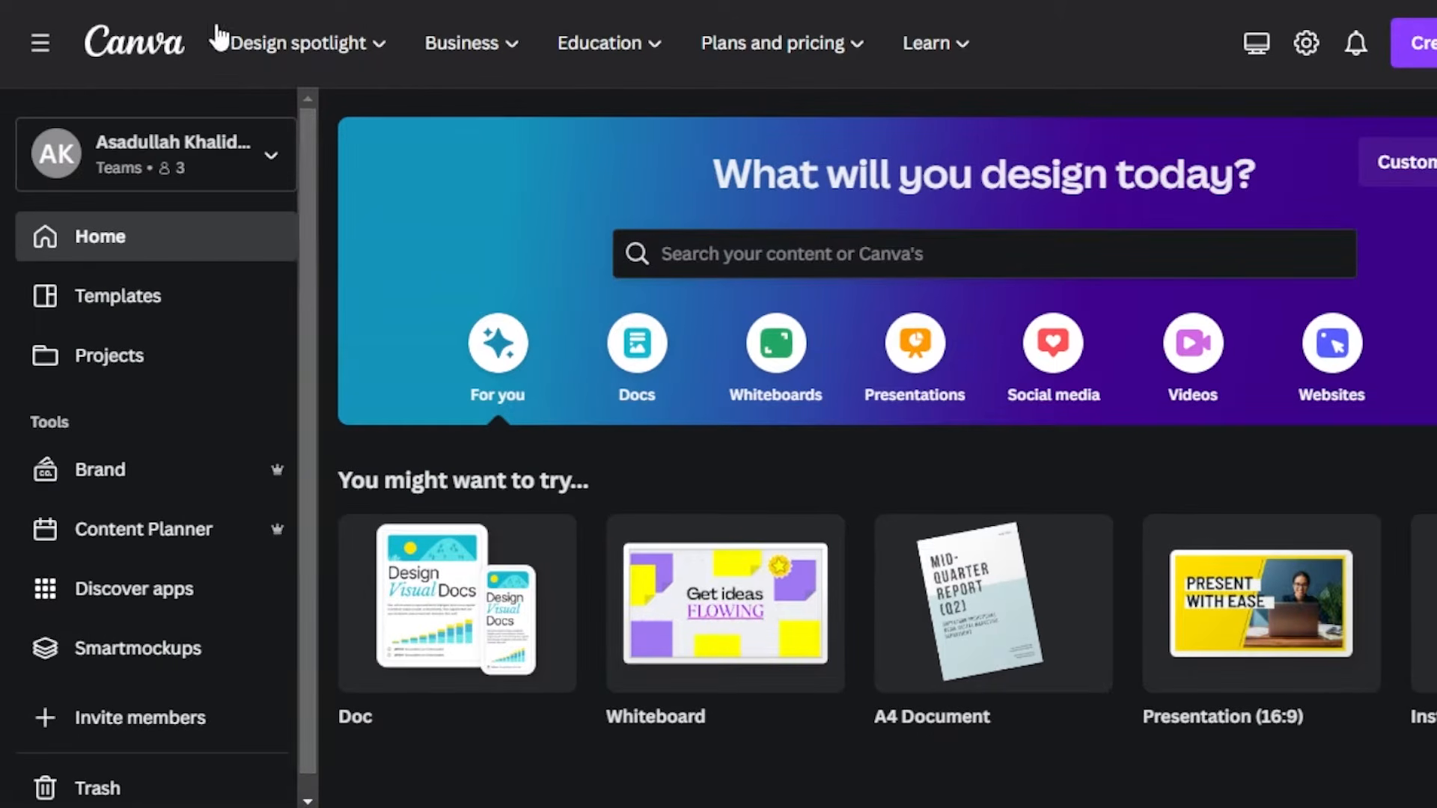
# - Switch to Canva and search its templates for resume
pyautogui.moveTo(258, 47)
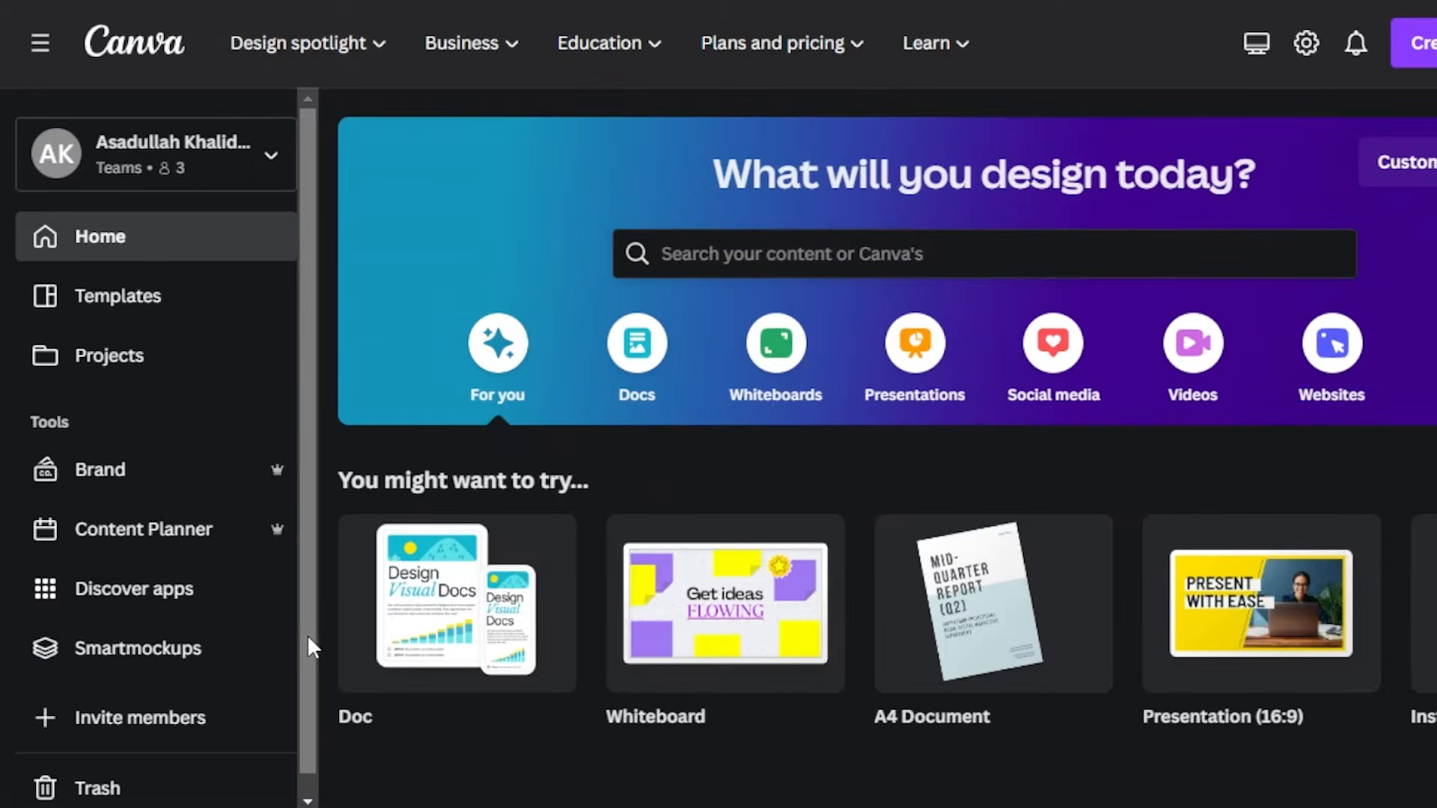
pyautogui.moveTo(308, 640); pyautogui.dragTo(329, 429)
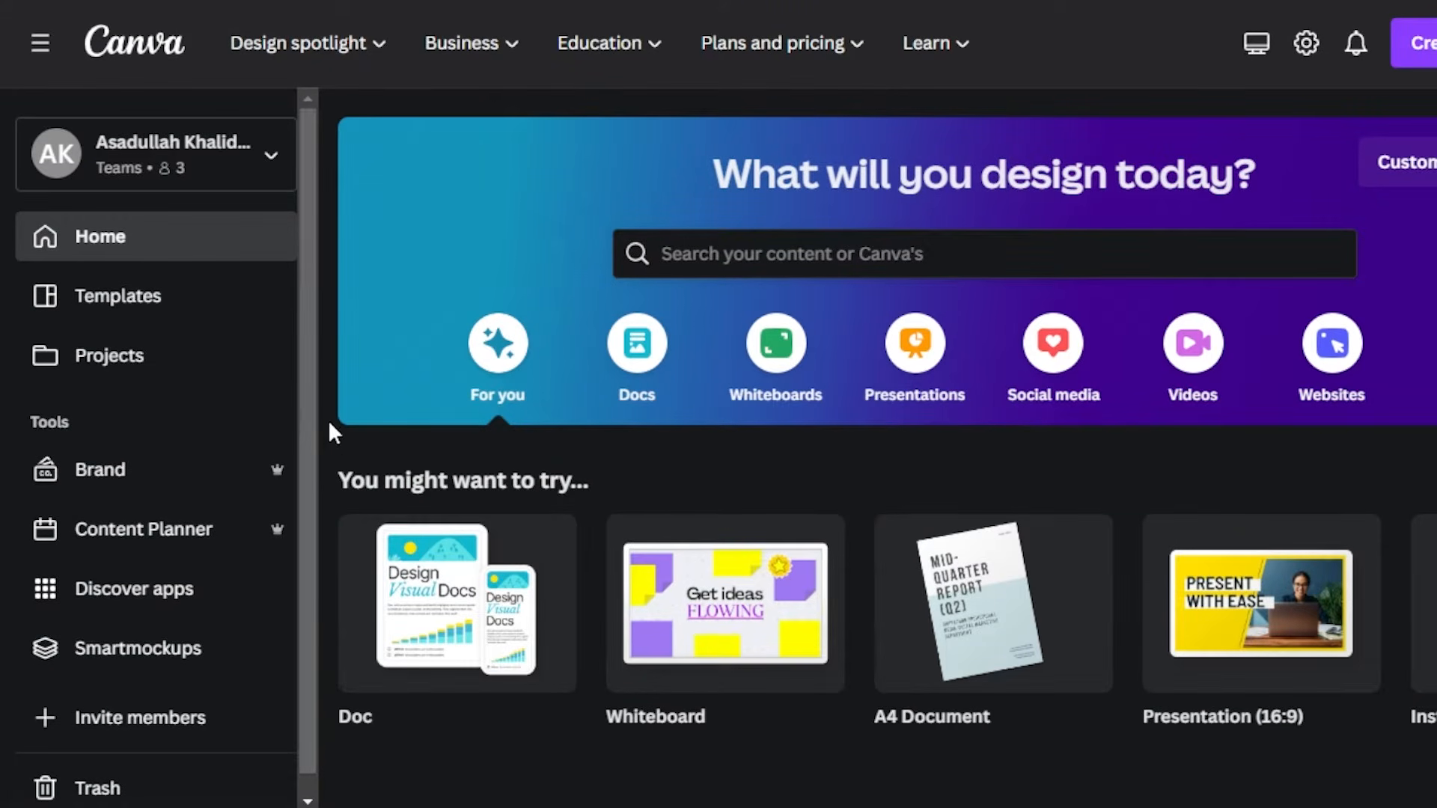
pyautogui.scroll(-10, 778, 450)
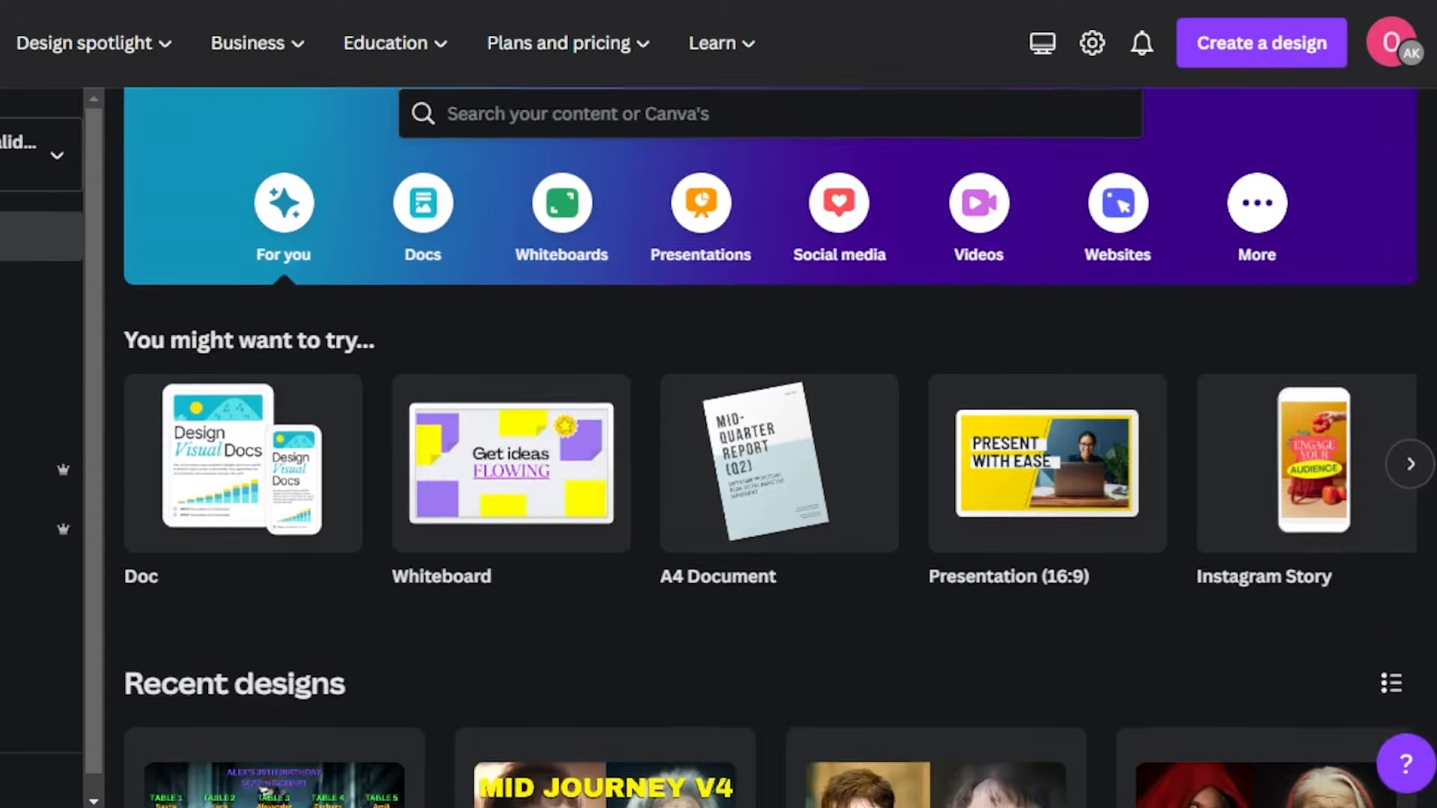
pyautogui.scroll(10, 770, 446)
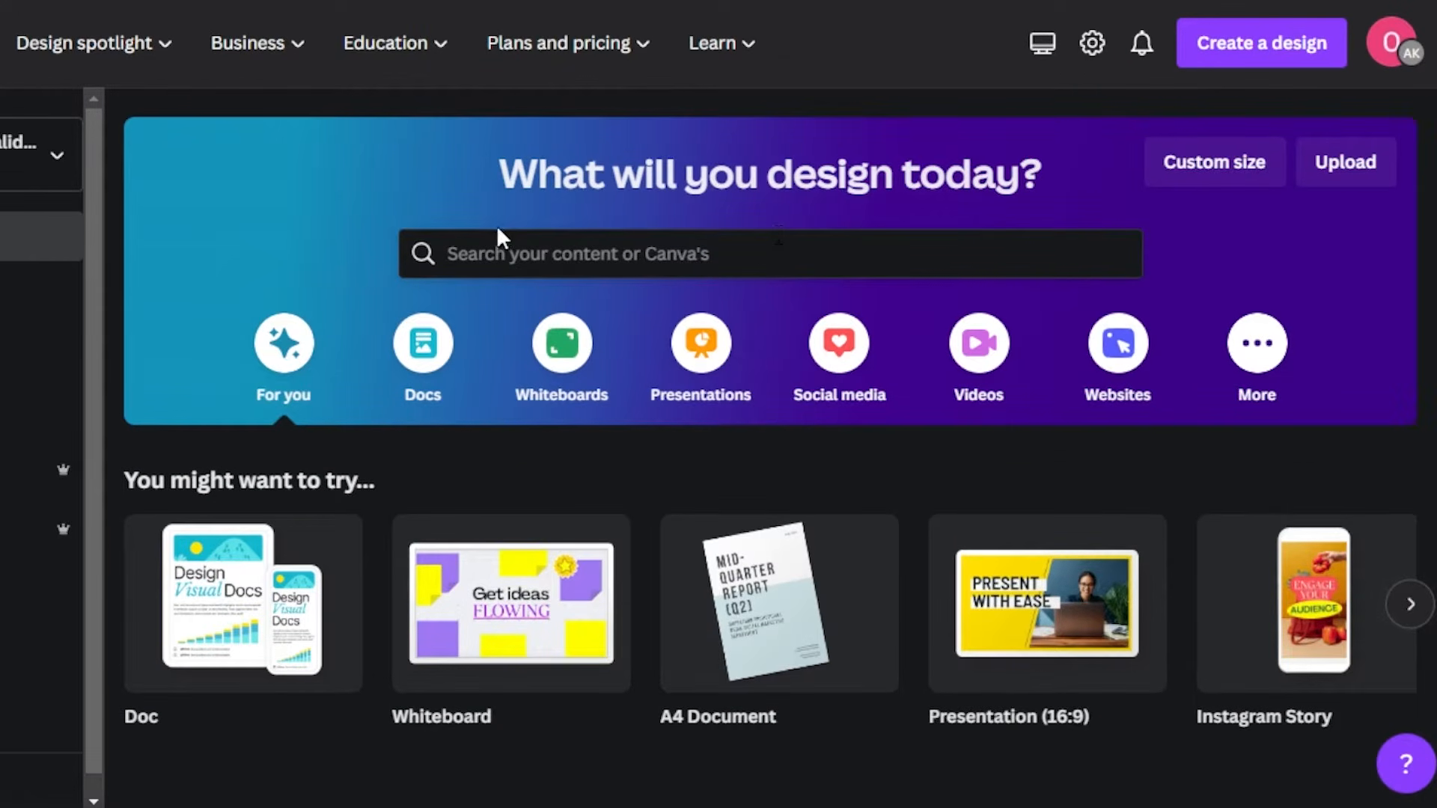
pyautogui.click(536, 247)
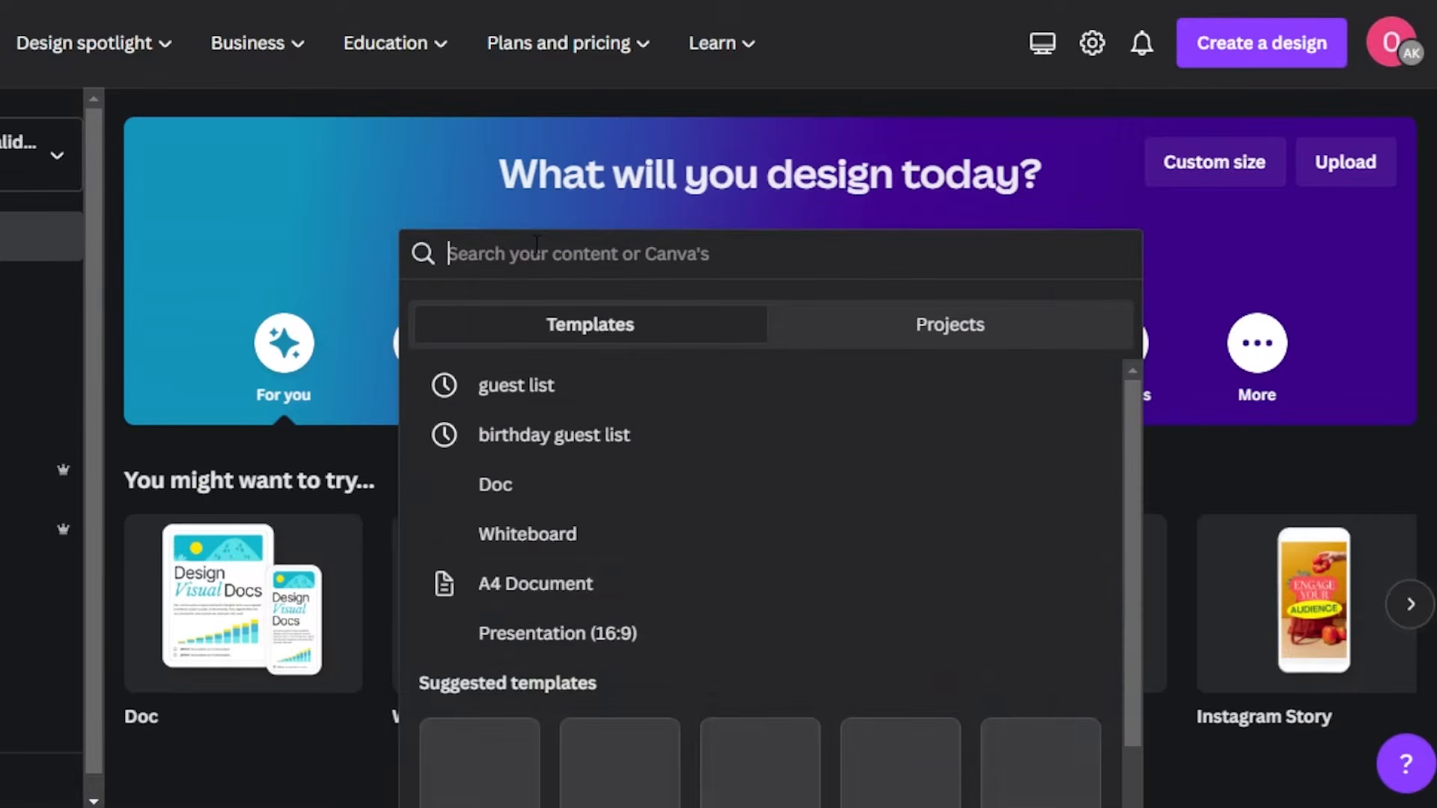
pyautogui.write('resume')
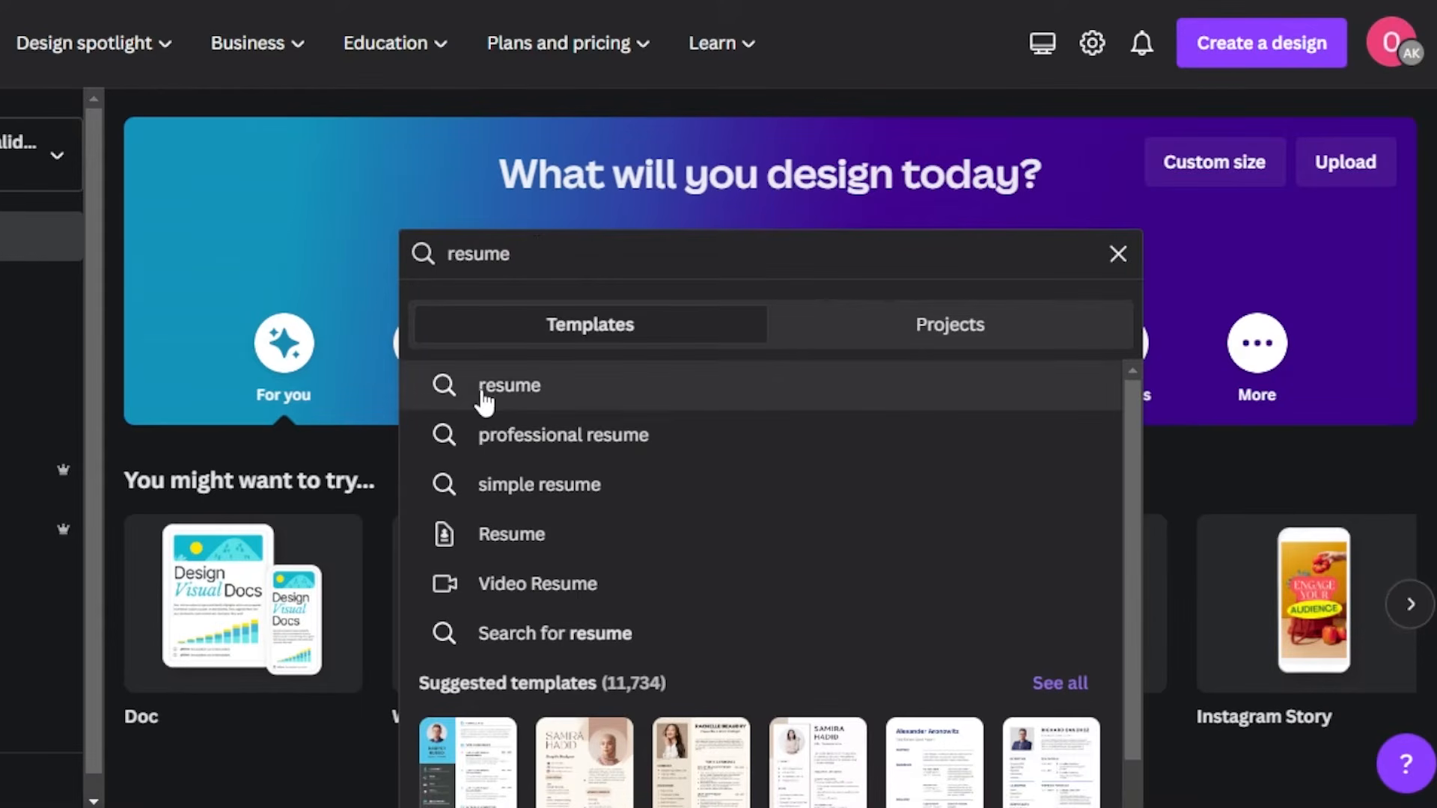
pyautogui.click(481, 387)
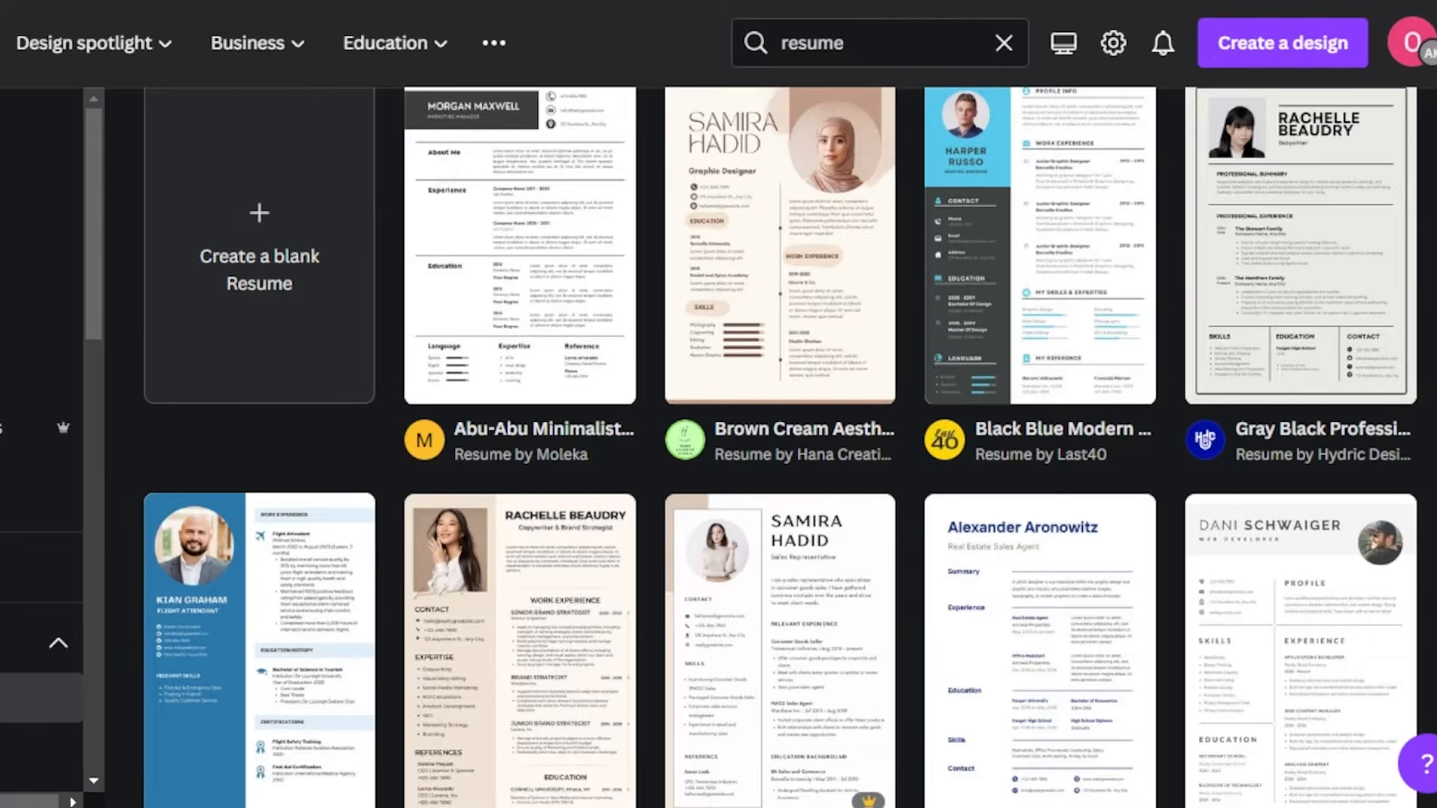
pyautogui.scroll(-1, 781, 447)
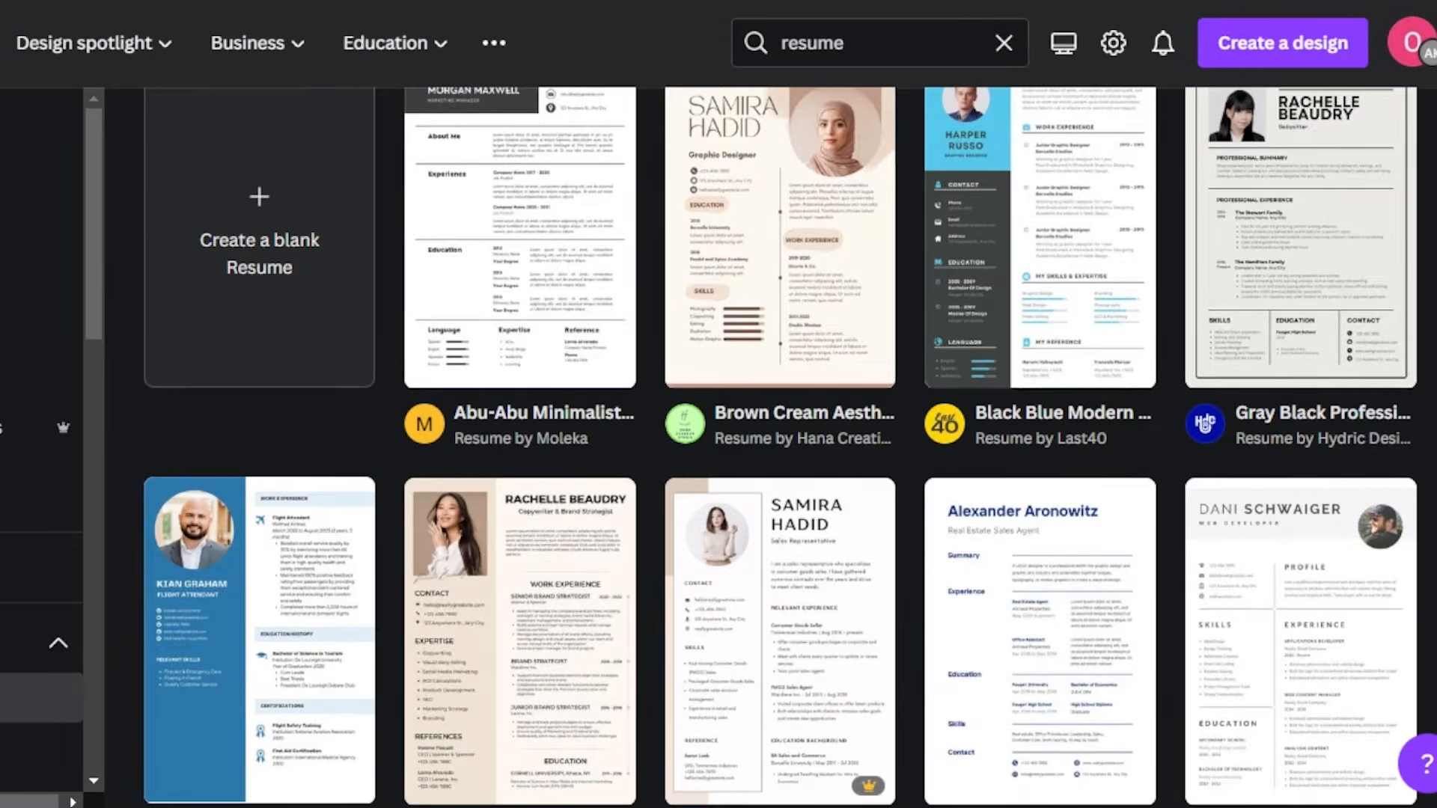
# - Browse the resume templates and open the White Chef Simple Curriculum Vitae template for editing
pyautogui.scroll(-10, 781, 447)
pyautogui.scroll(5, 781, 447)
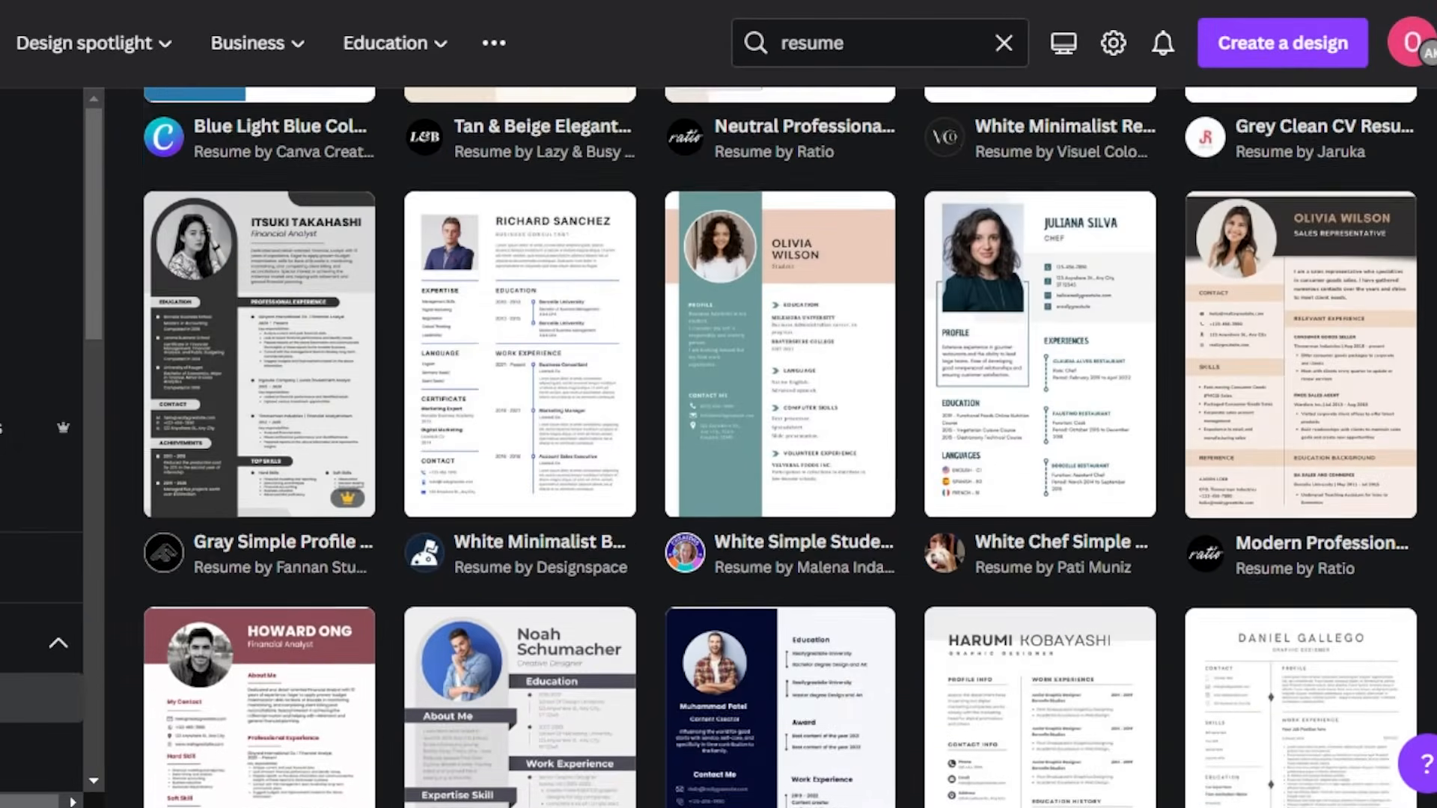
pyautogui.scroll(8, 781, 447)
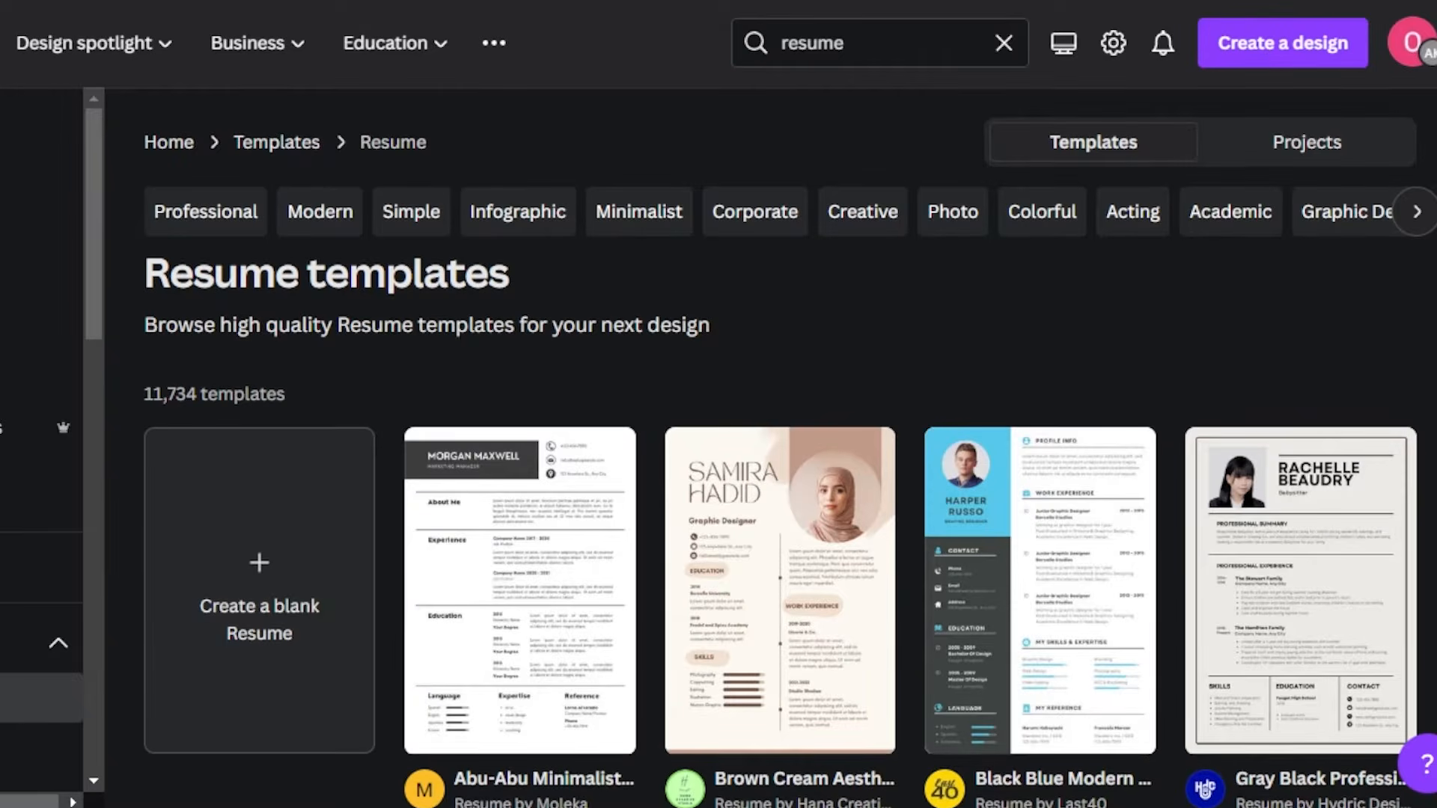
pyautogui.scroll(-12, 782, 447)
pyautogui.scroll(-8, 781, 447)
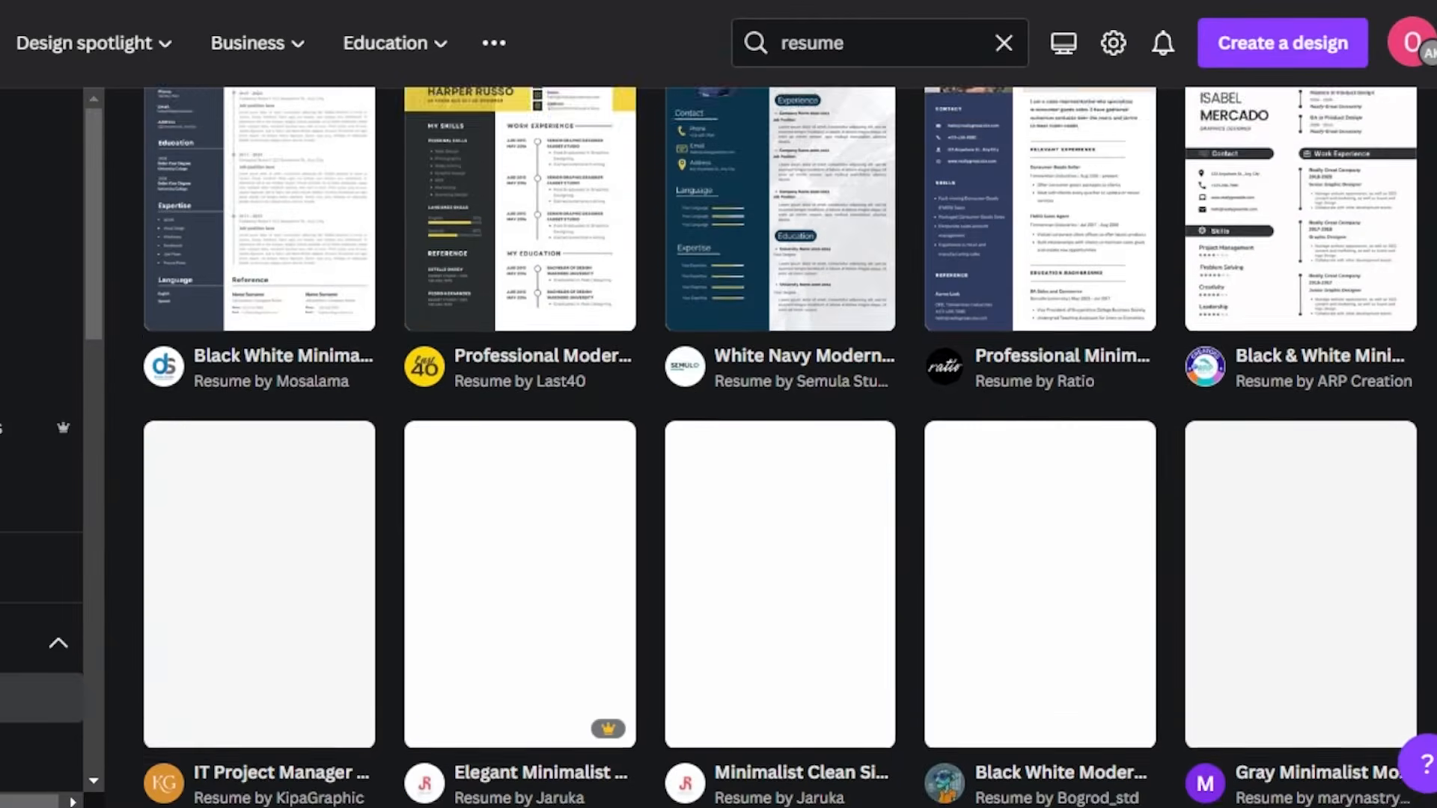
pyautogui.scroll(-7, 781, 447)
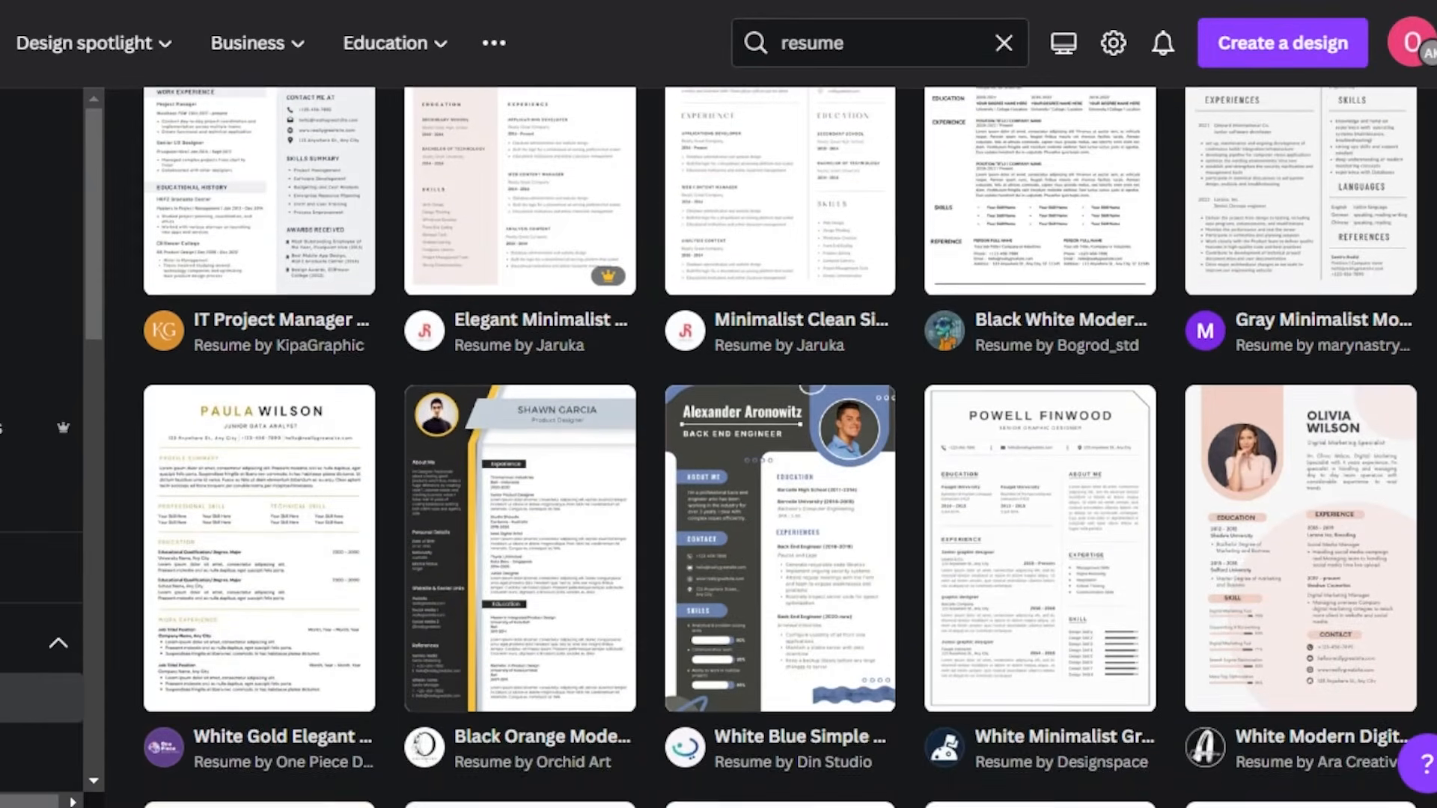
pyautogui.scroll(15, 781, 447)
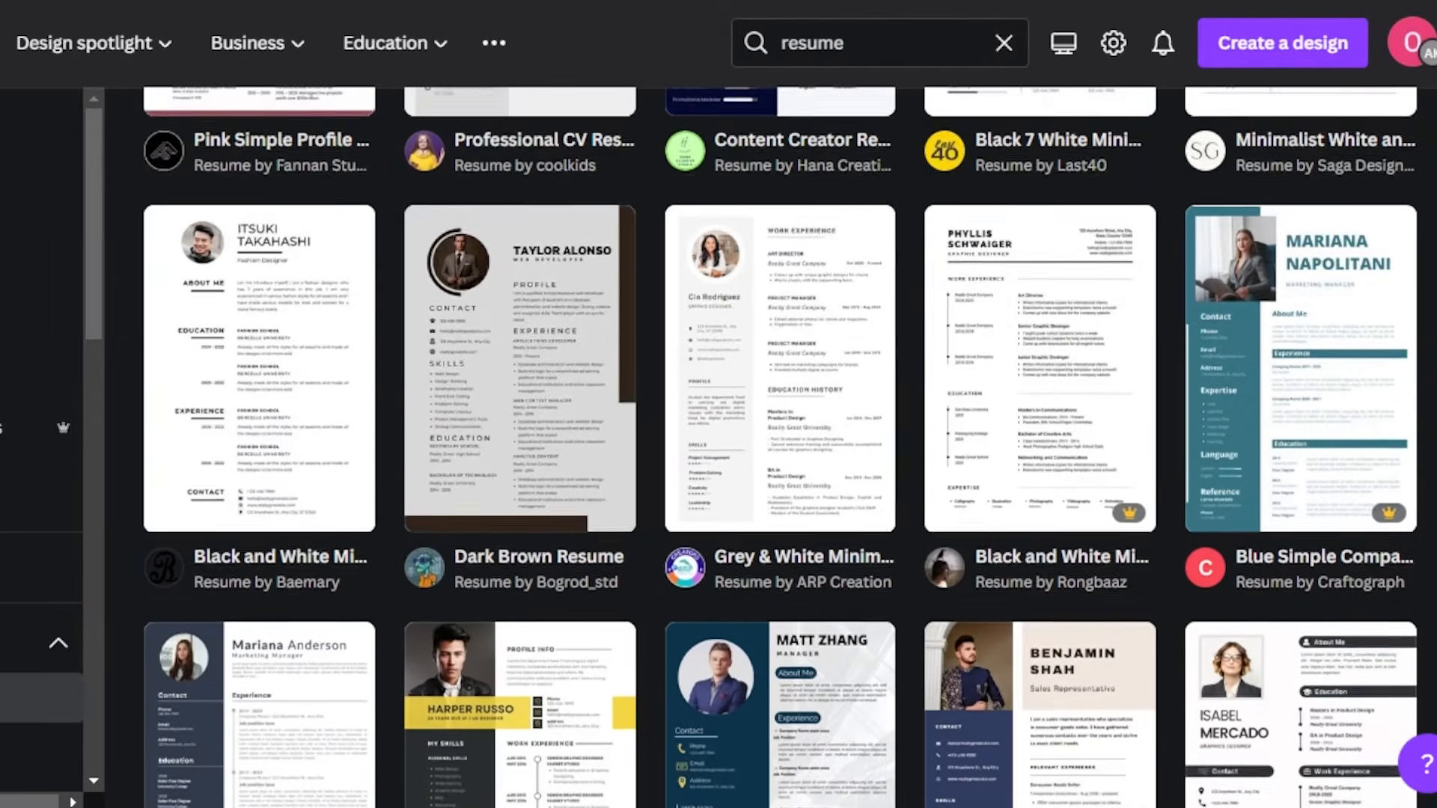
pyautogui.scroll(5, 1069, 326)
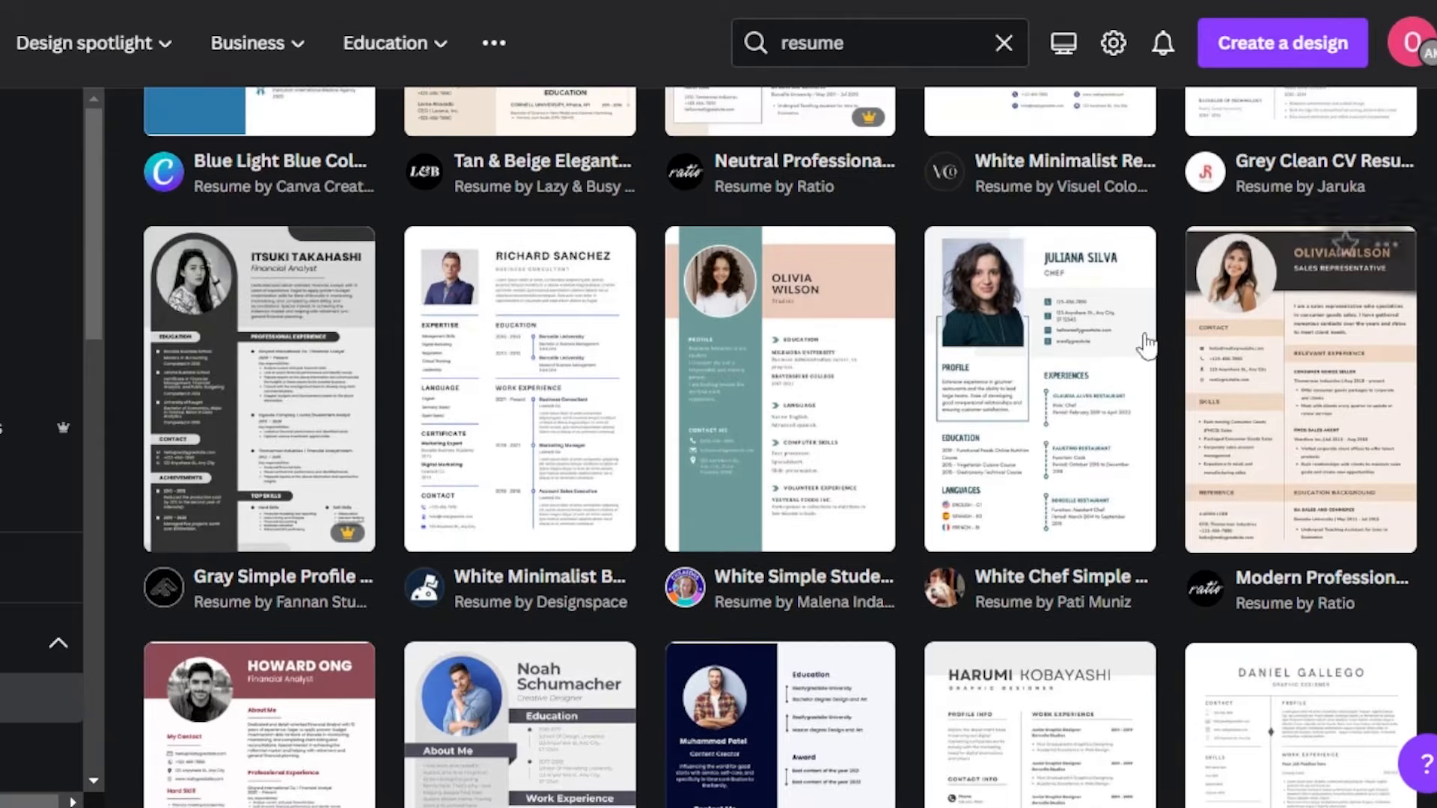
pyautogui.click(976, 439)
pyautogui.click(1023, 302)
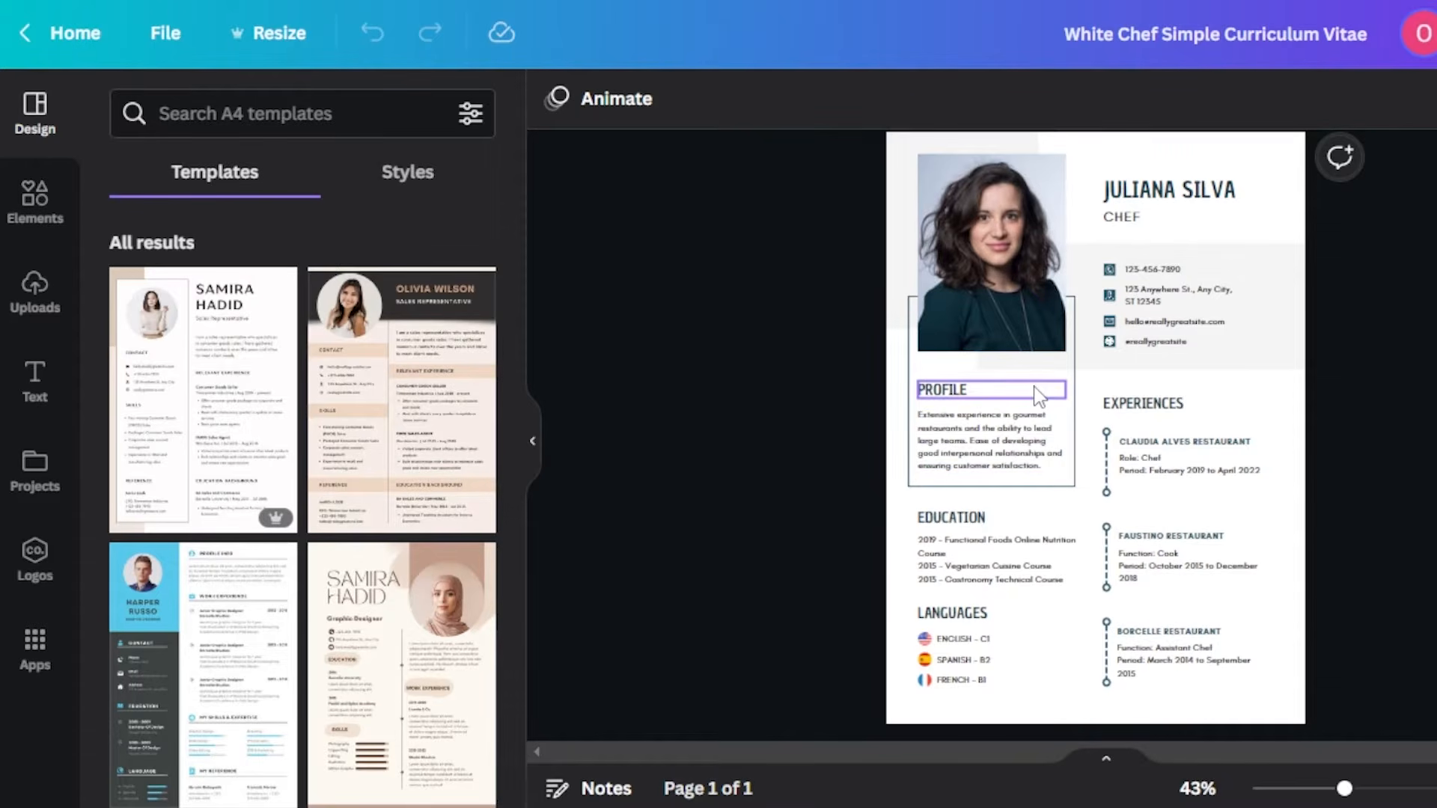
# - Replace the name in the resume header with the candidate's name
pyautogui.click(1171, 199)
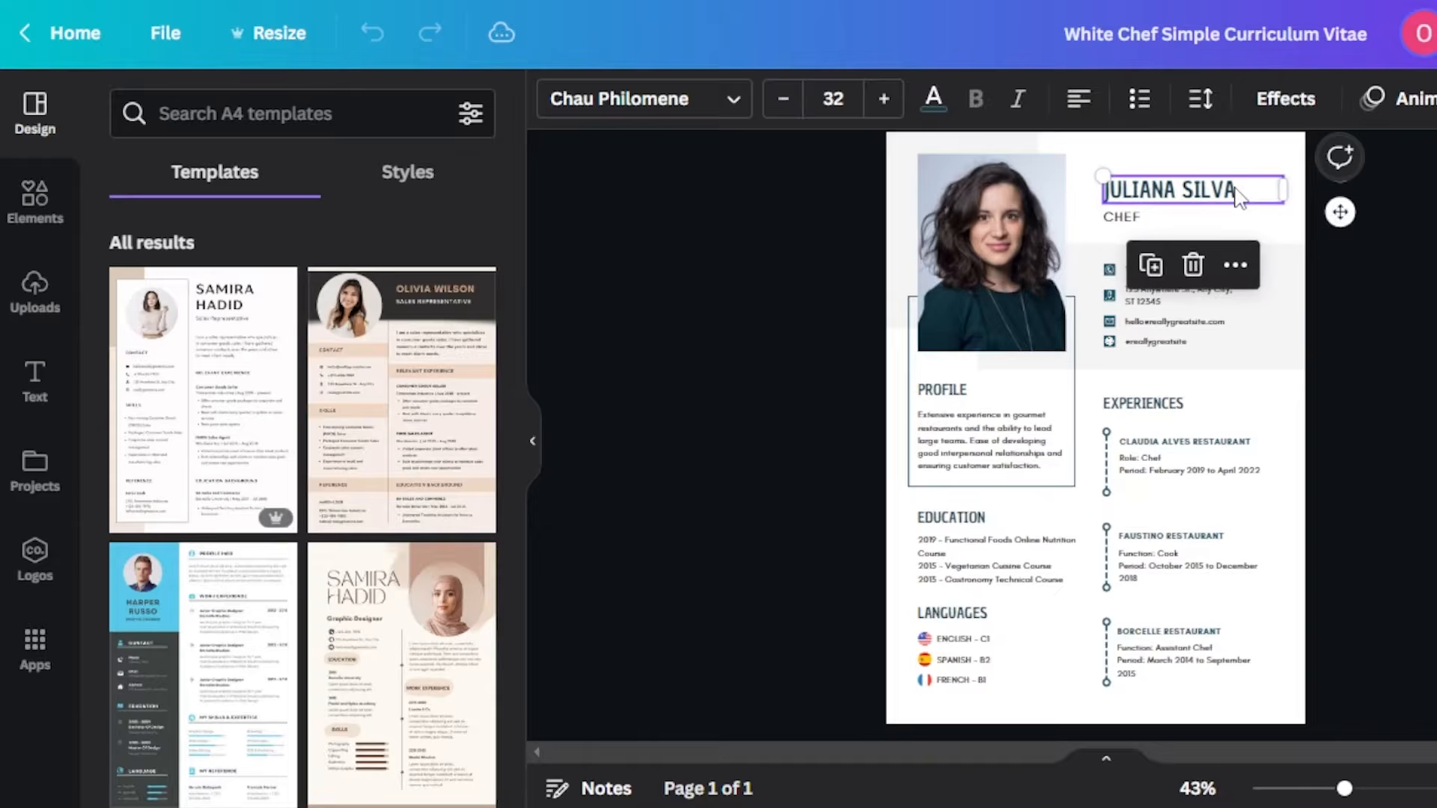
pyautogui.click(1239, 189)
pyautogui.press('BackSpace')
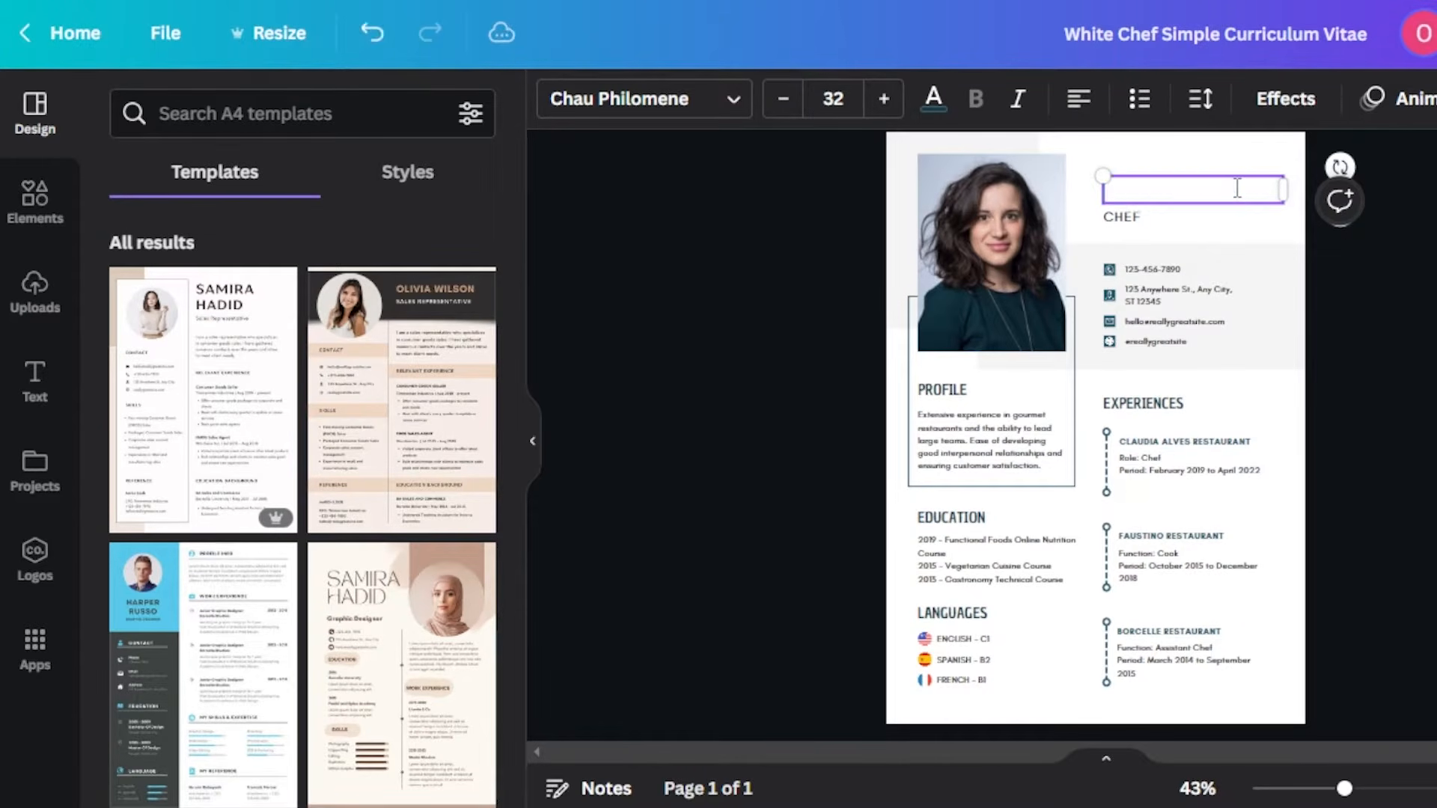
# - Replace the job title CHEF under the name with MARKETING AGENT
pyautogui.click(1144, 222)
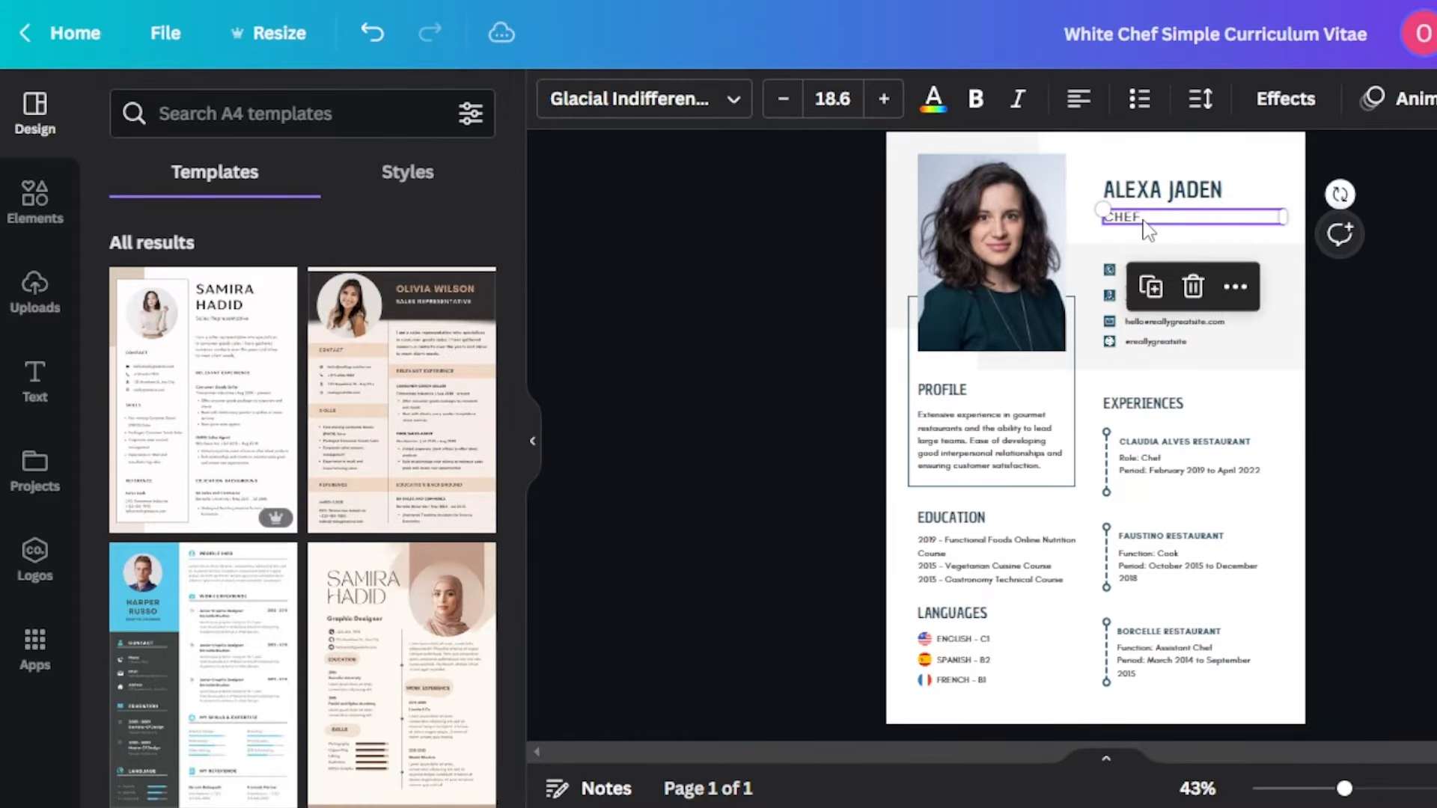
pyautogui.click(1151, 219)
pyautogui.press('BackSpace')
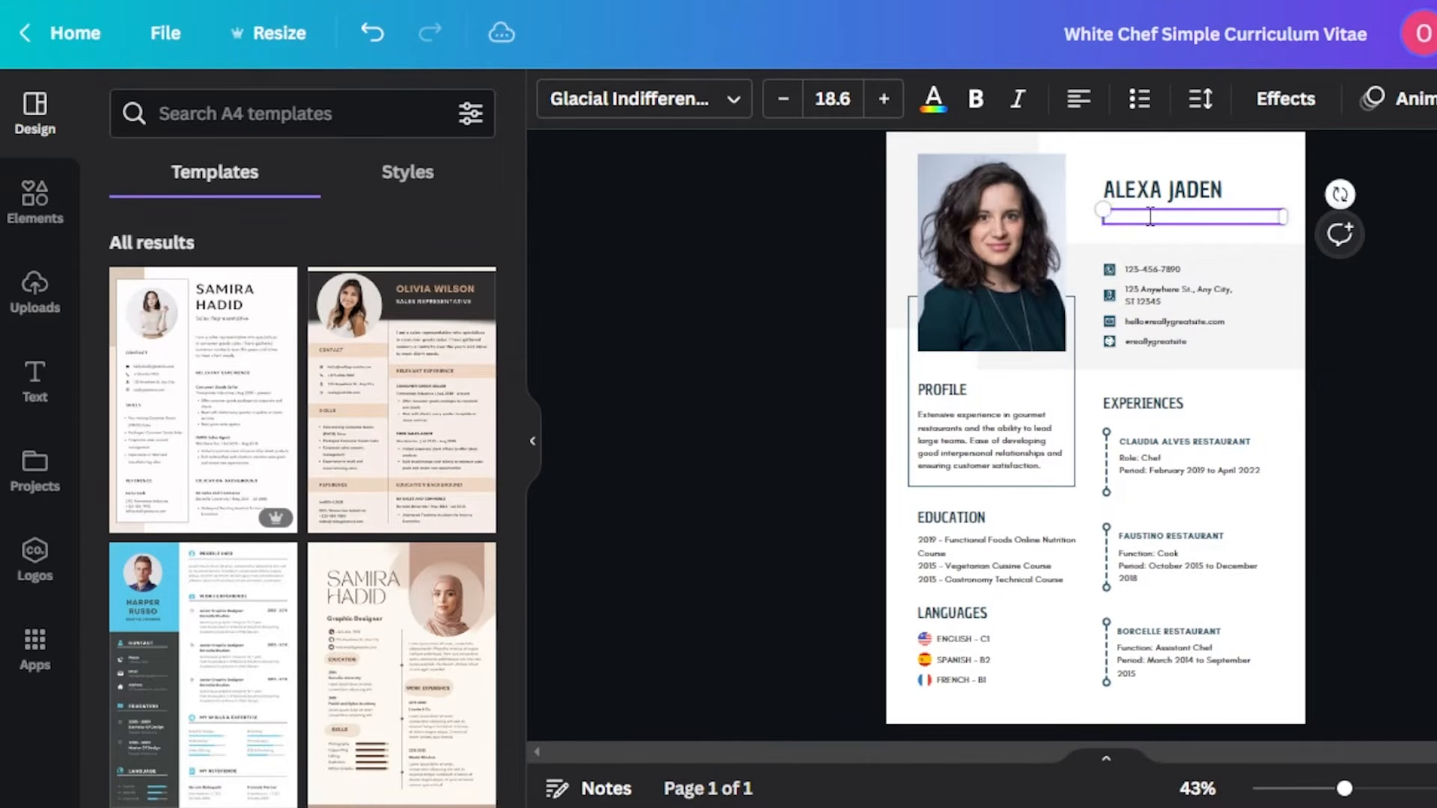
pyautogui.write('MARKETING AGENT')
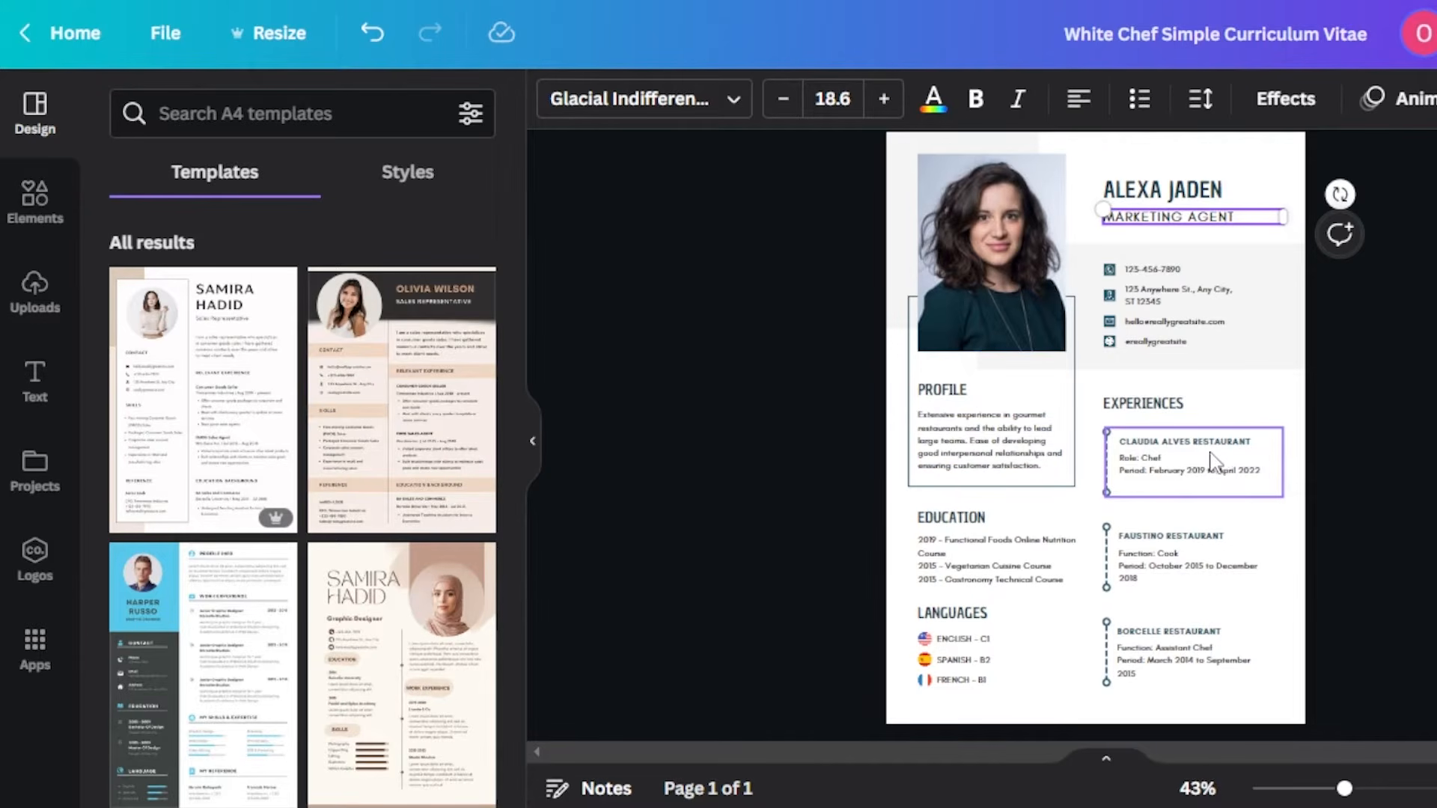
pyautogui.click(958, 662)
pyautogui.doubleClick(1006, 664)
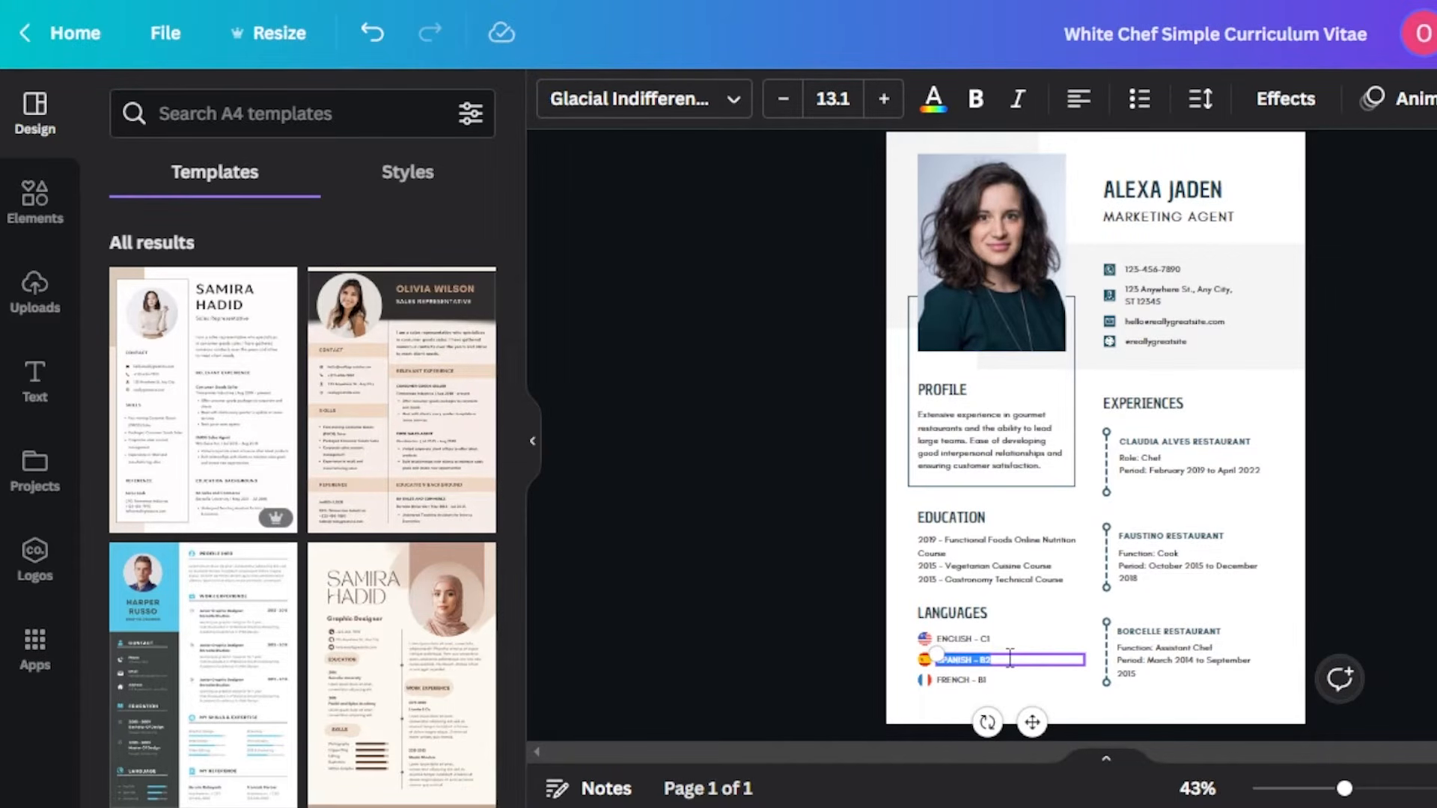
pyautogui.click(1156, 659)
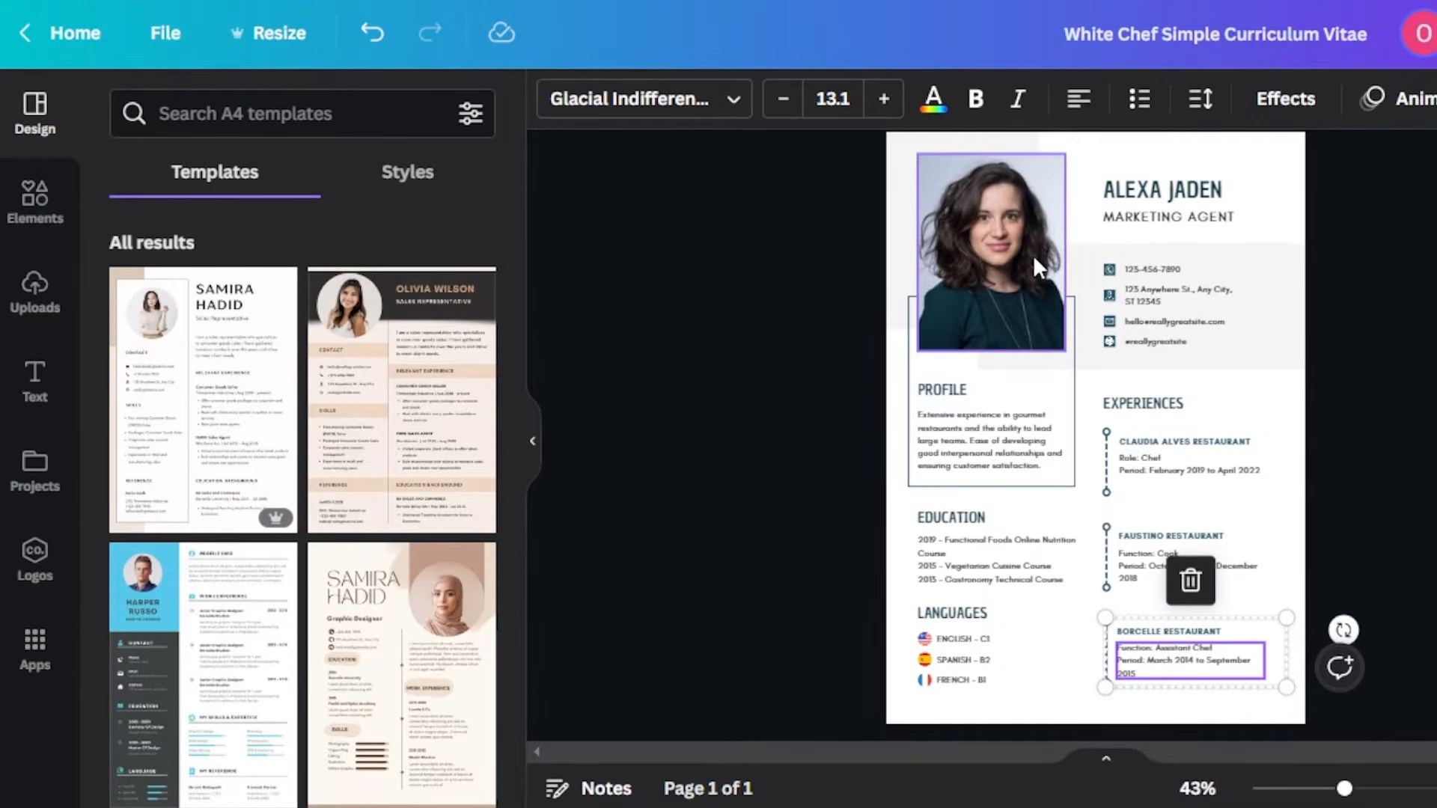
# - Replace the profile photo with a photo of a woman from the resume woman image search
pyautogui.click(985, 262)
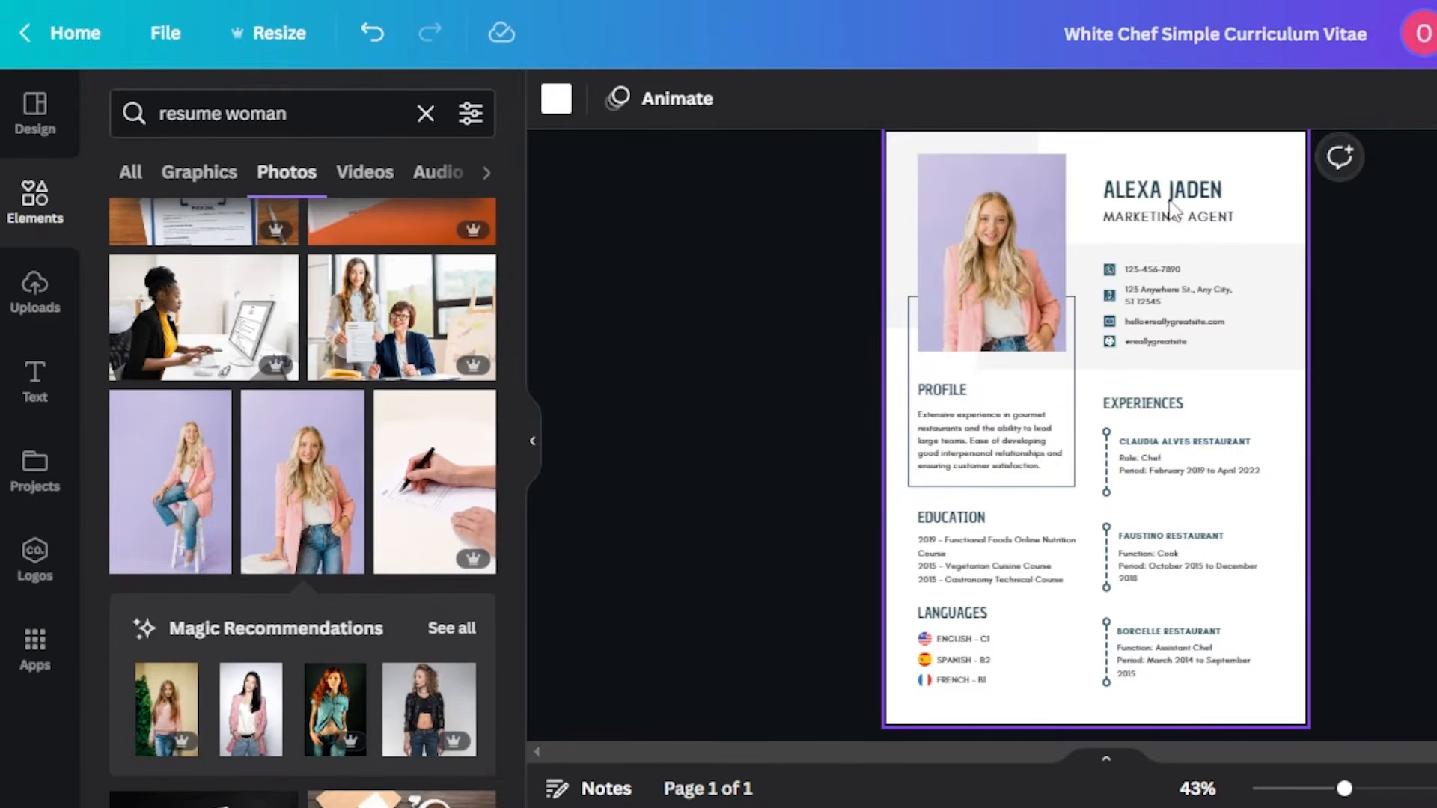
pyautogui.click(1190, 191)
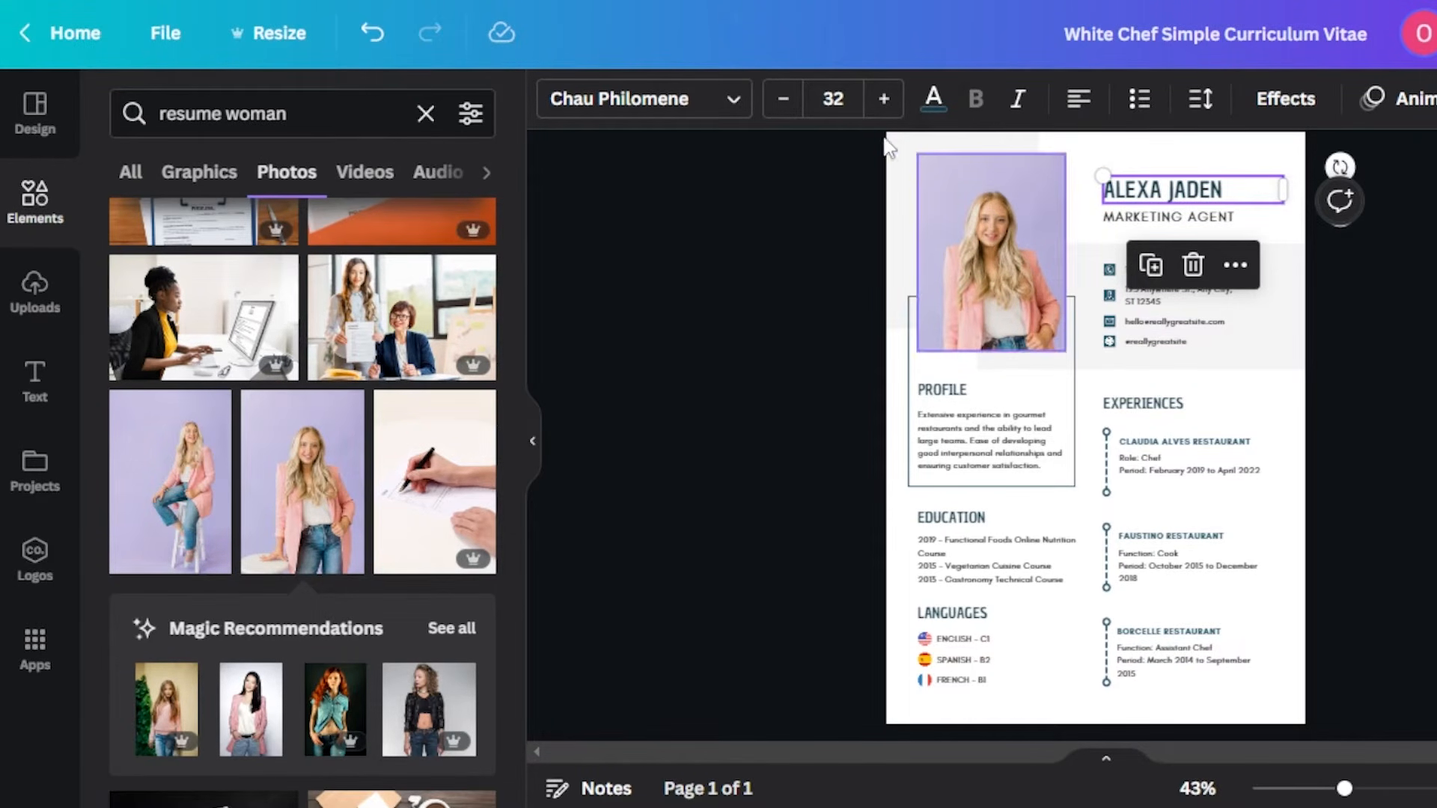
pyautogui.click(1096, 160)
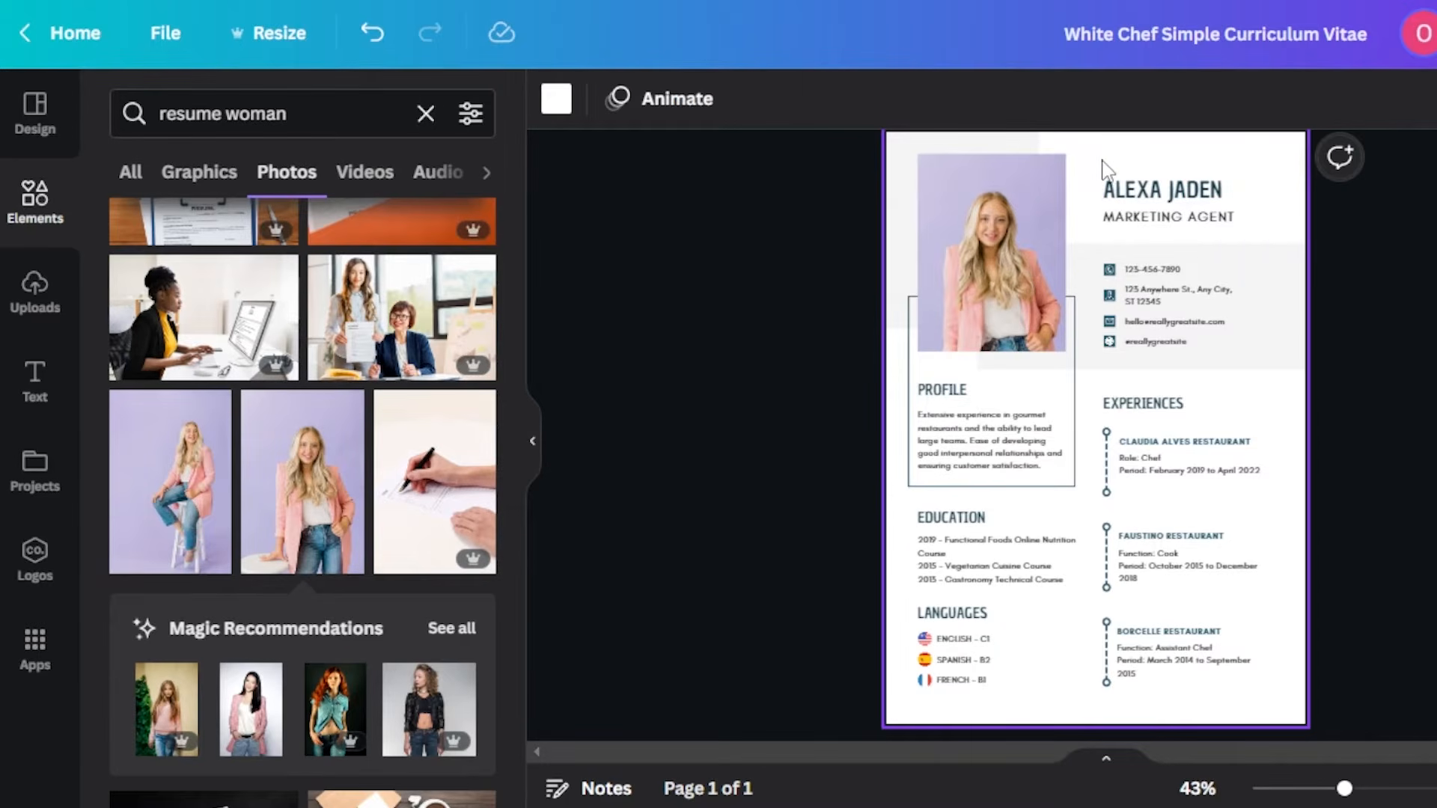
# - Select the contact block and fill its background with the light pink photo color
pyautogui.moveTo(1095, 182); pyautogui.dragTo(1304, 723)
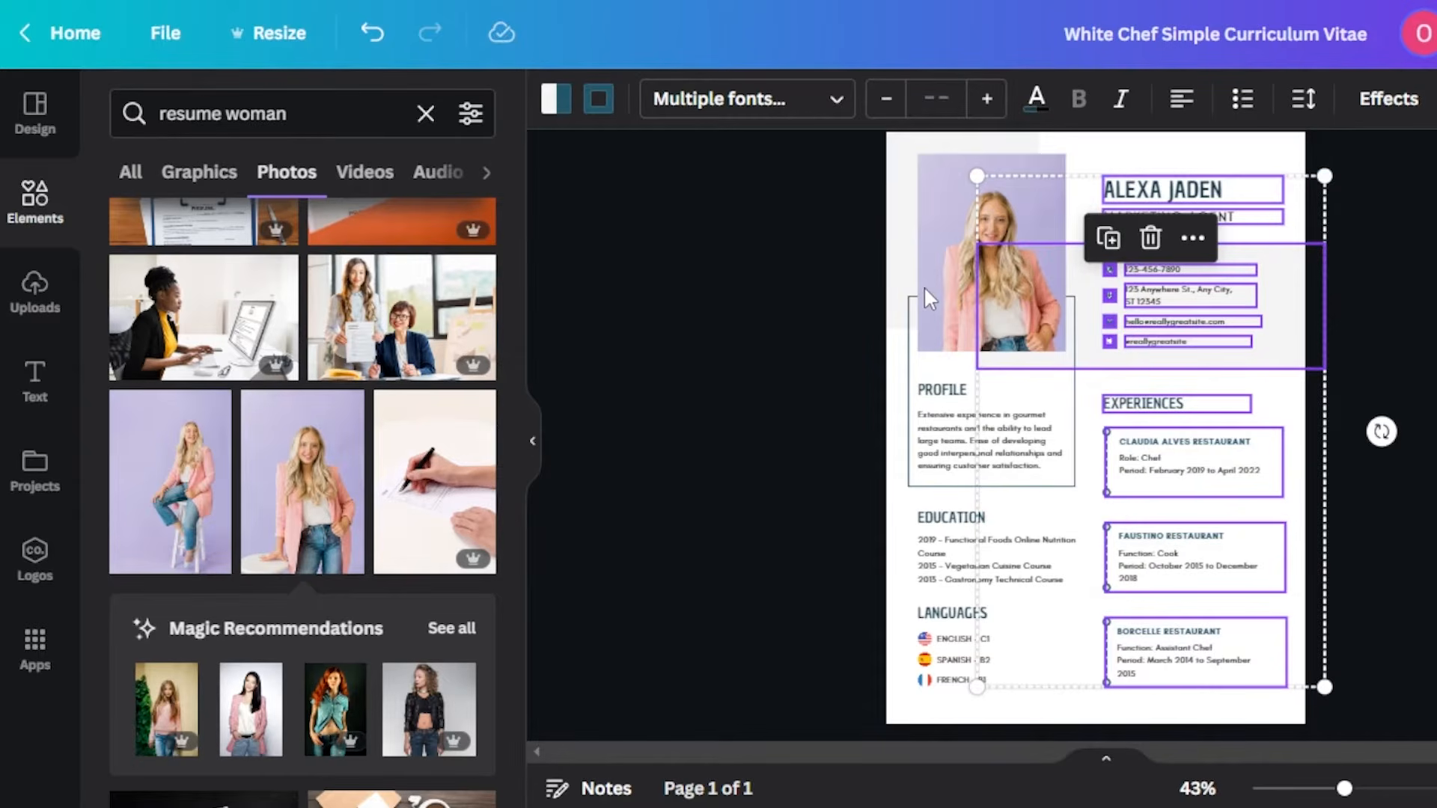
pyautogui.click(556, 108)
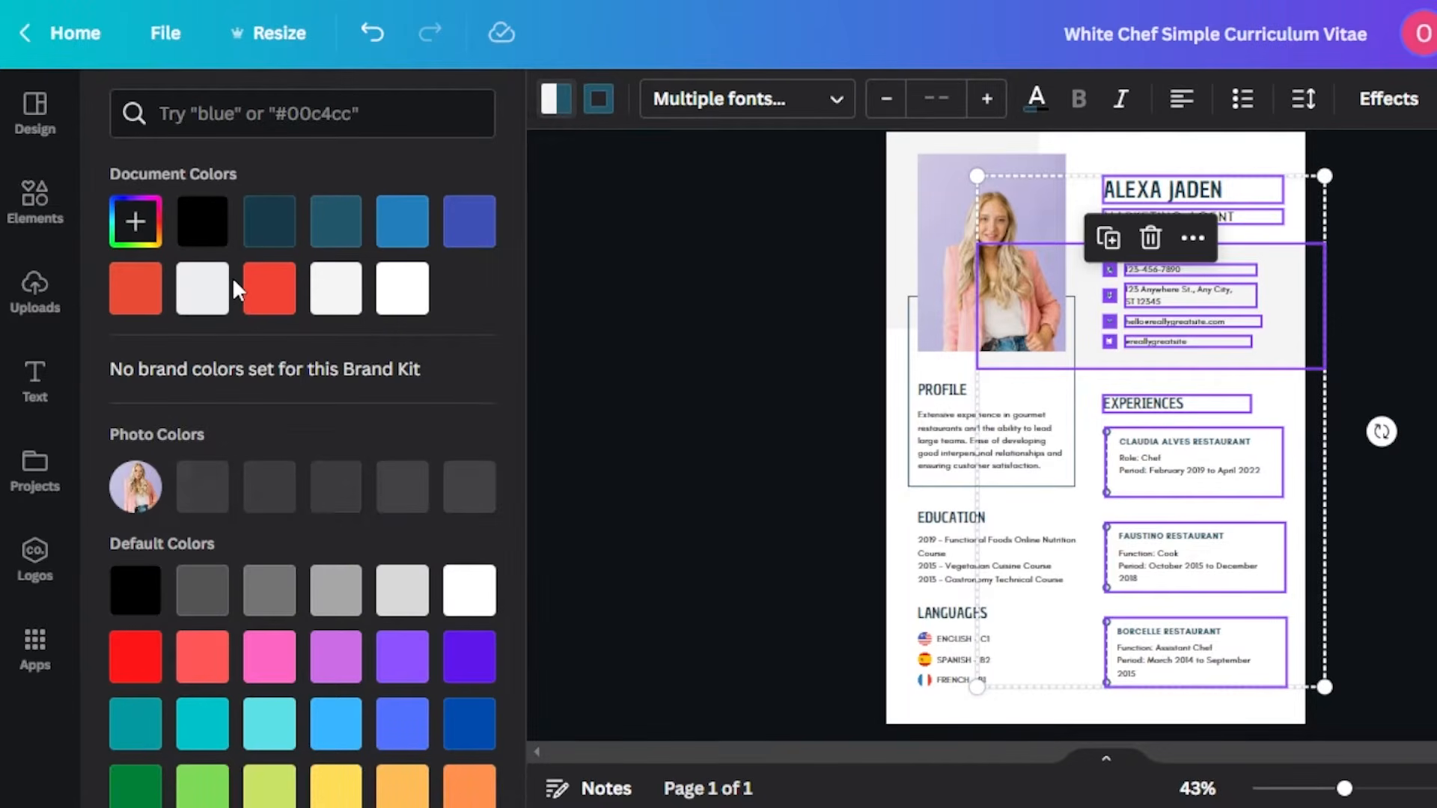
pyautogui.click(135, 221)
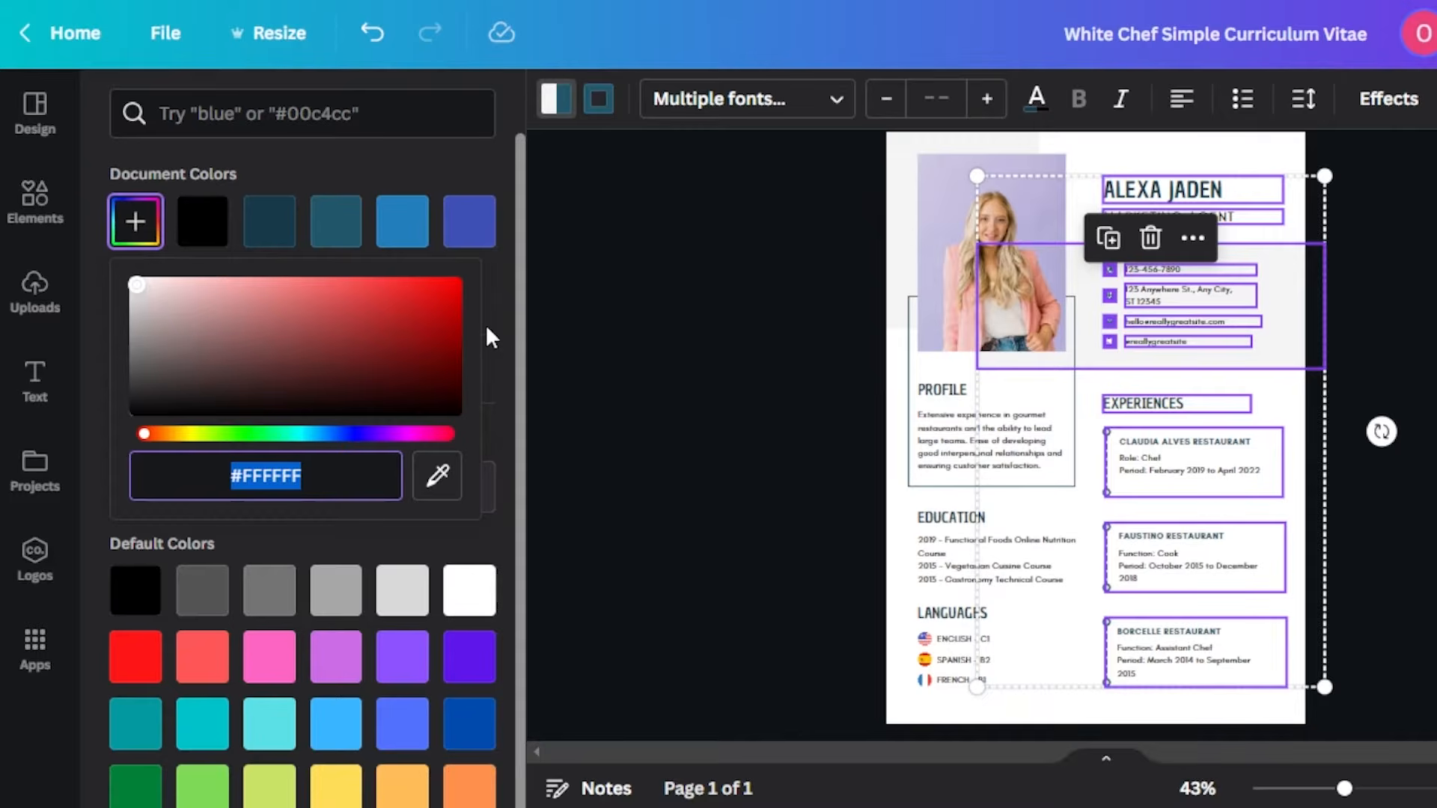
pyautogui.click(494, 491)
pyautogui.click(271, 486)
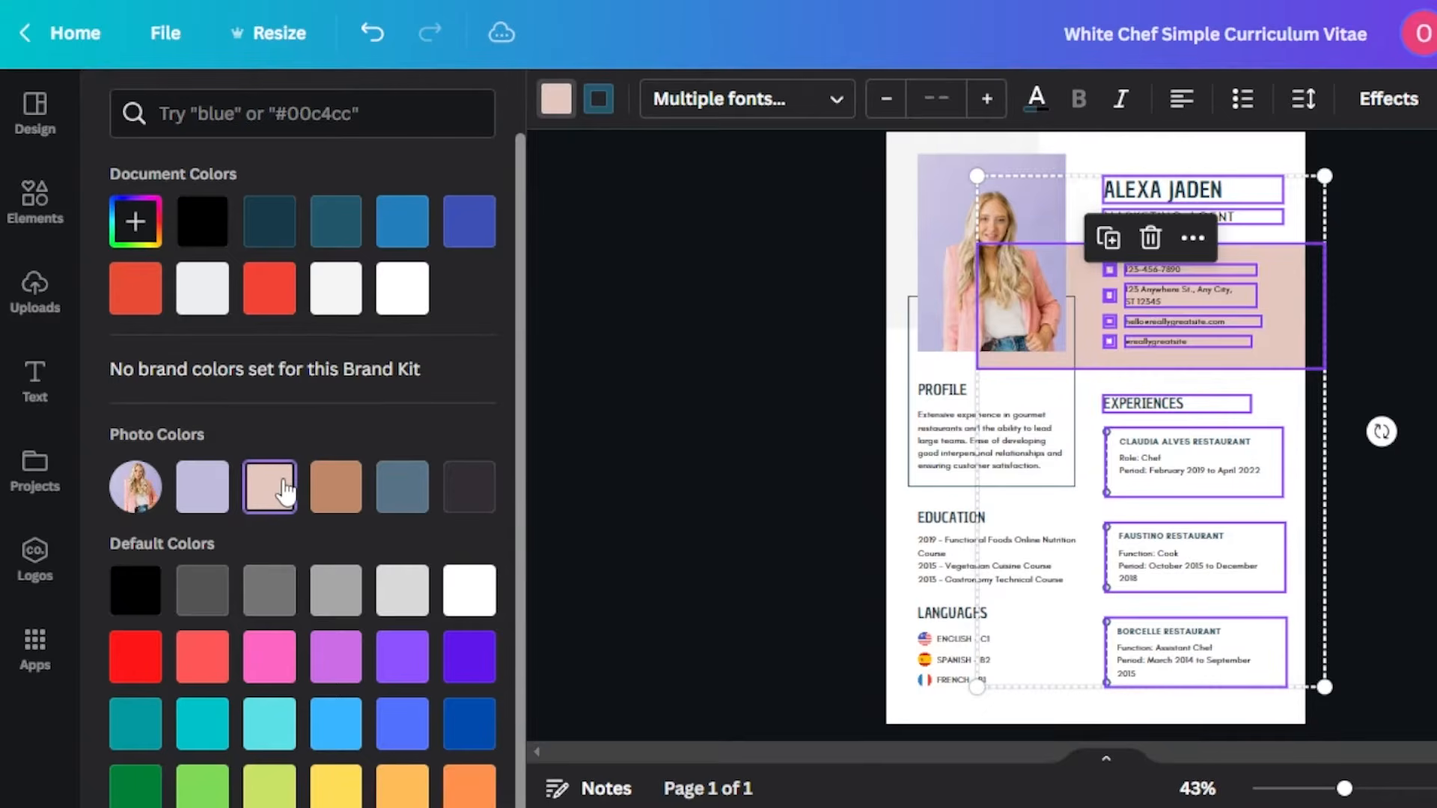
pyautogui.click(336, 487)
pyautogui.click(253, 495)
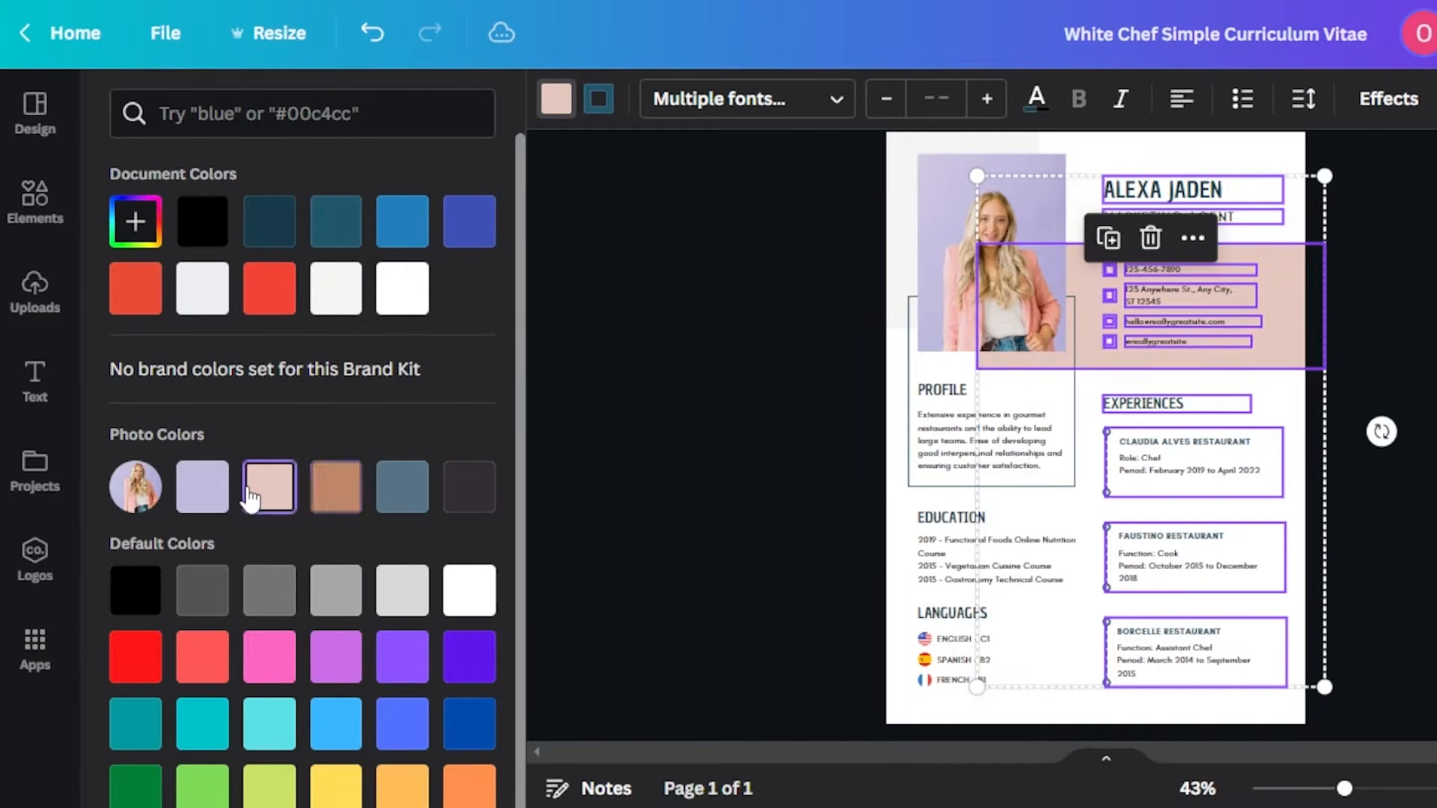
# - Recolor the contact block's background to light lavender #D8CFFF
pyautogui.click(949, 202)
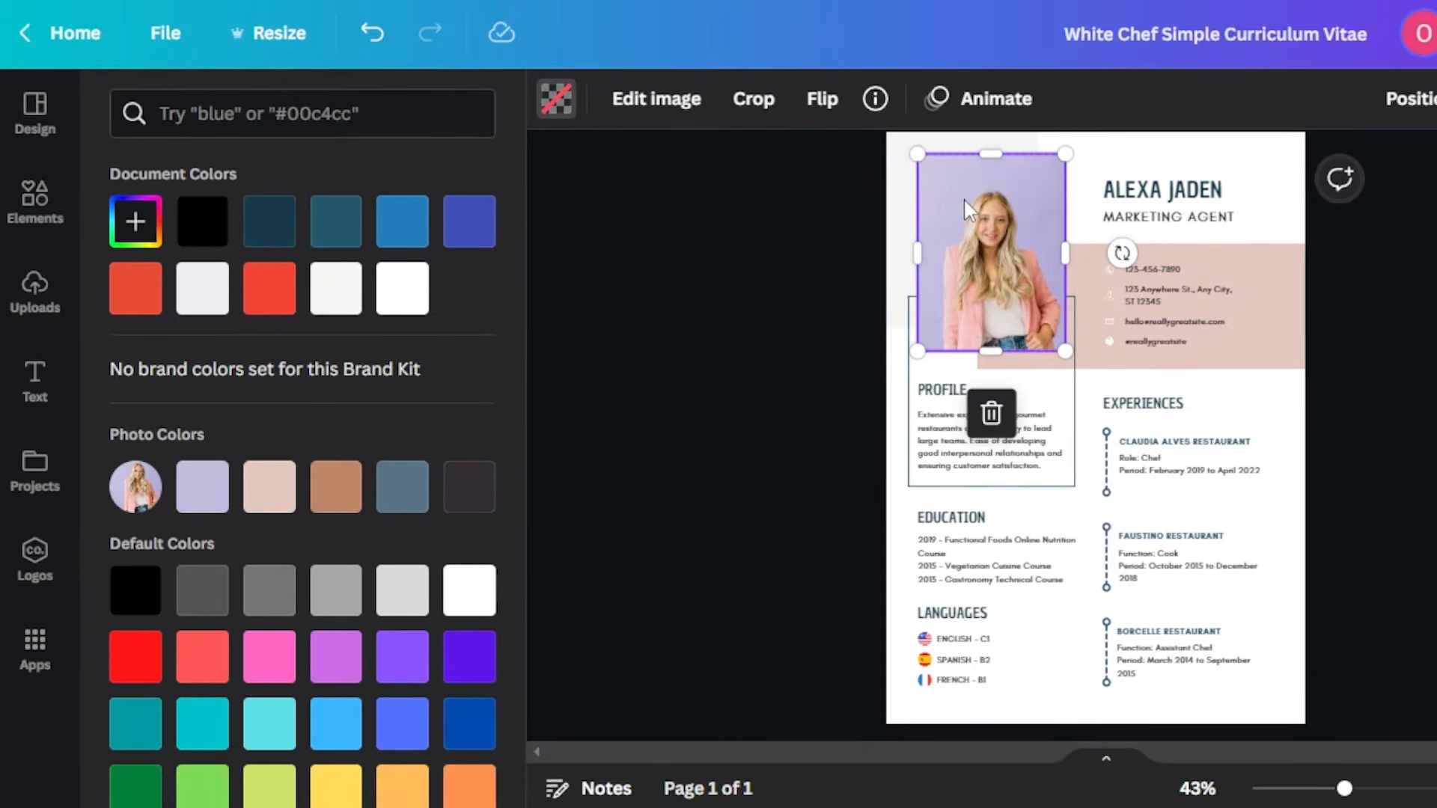
pyautogui.click(1086, 345)
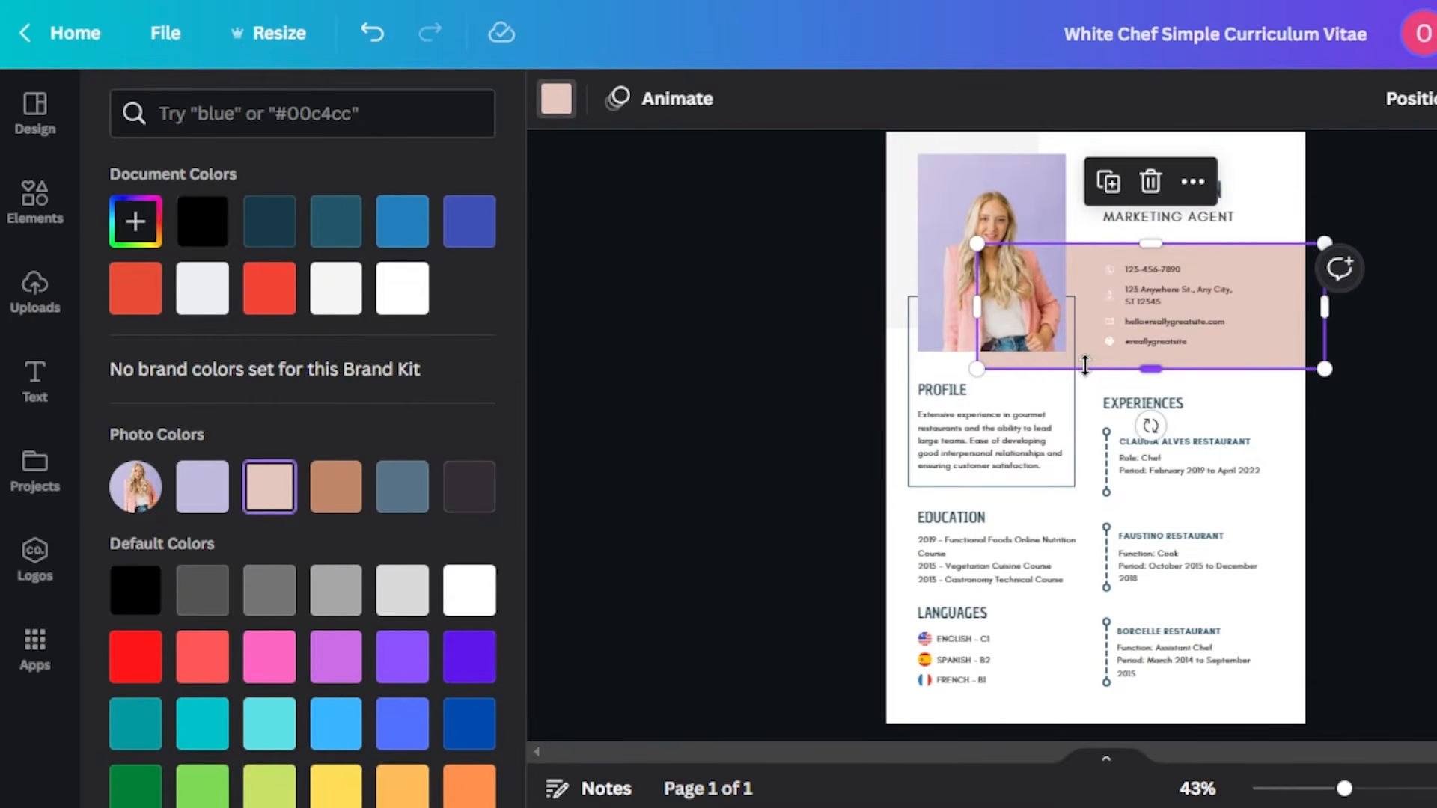
pyautogui.click(200, 509)
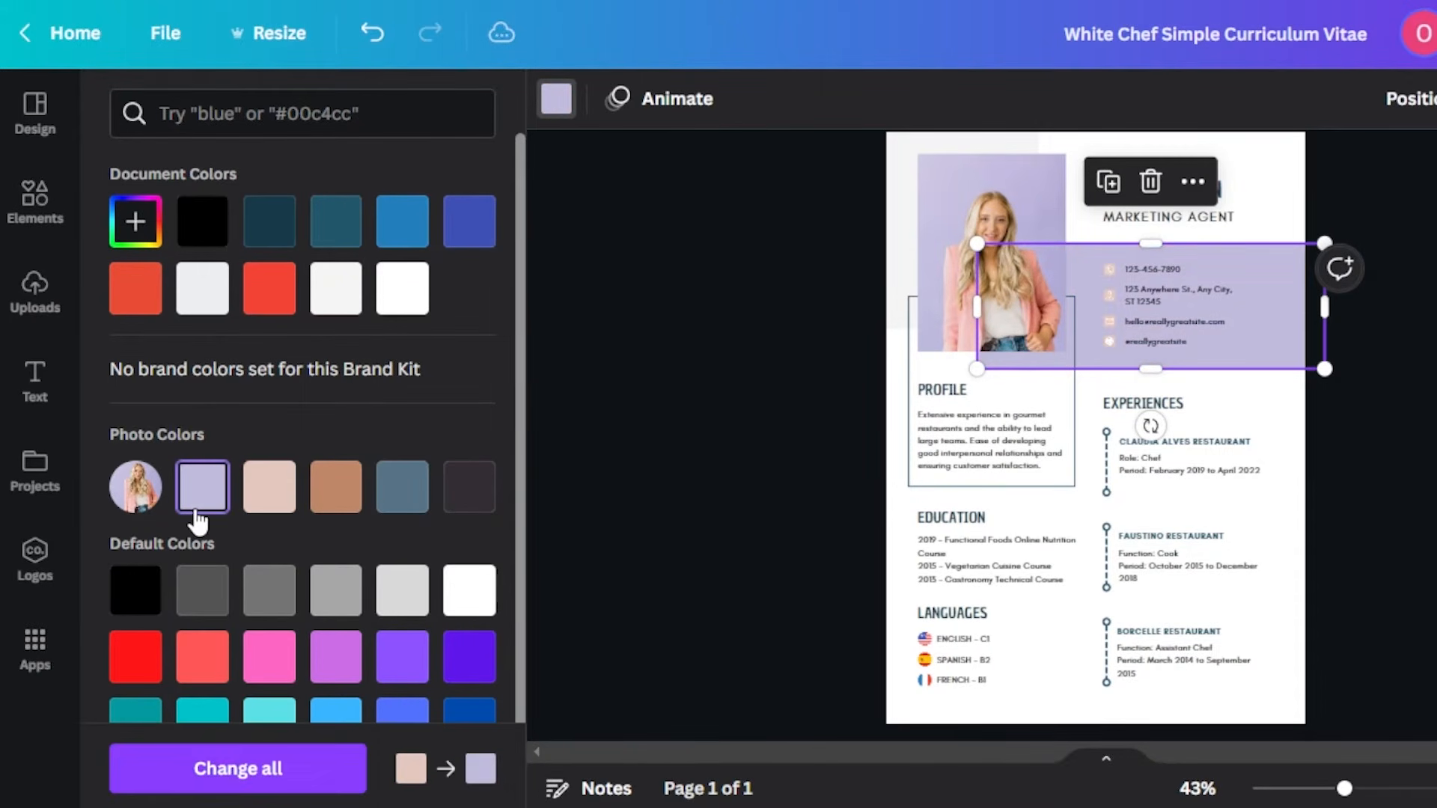
pyautogui.click(135, 222)
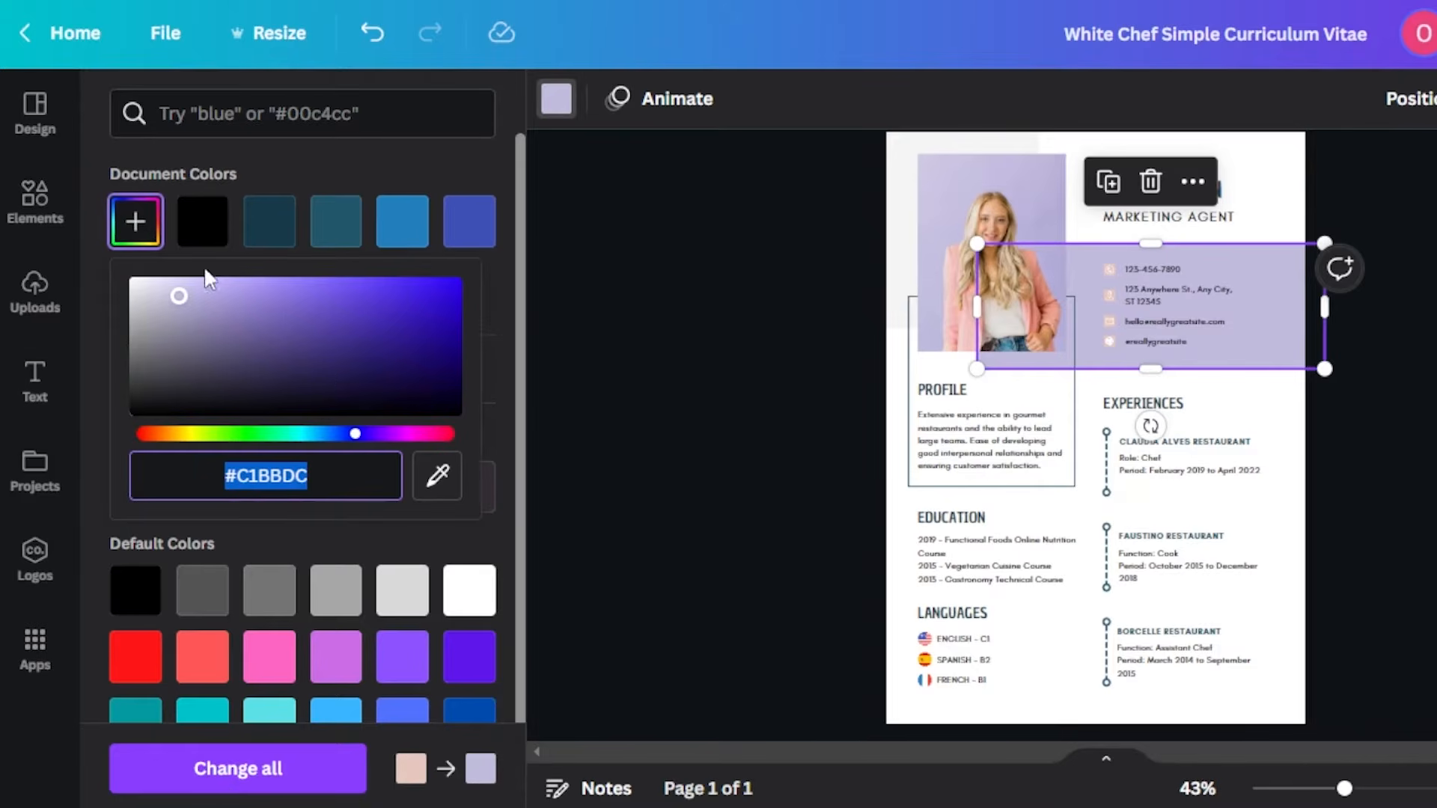
pyautogui.moveTo(183, 303)
pyautogui.mouseDown()
pyautogui.moveTo(145, 284)
pyautogui.moveTo(195, 280)
pyautogui.mouseUp()
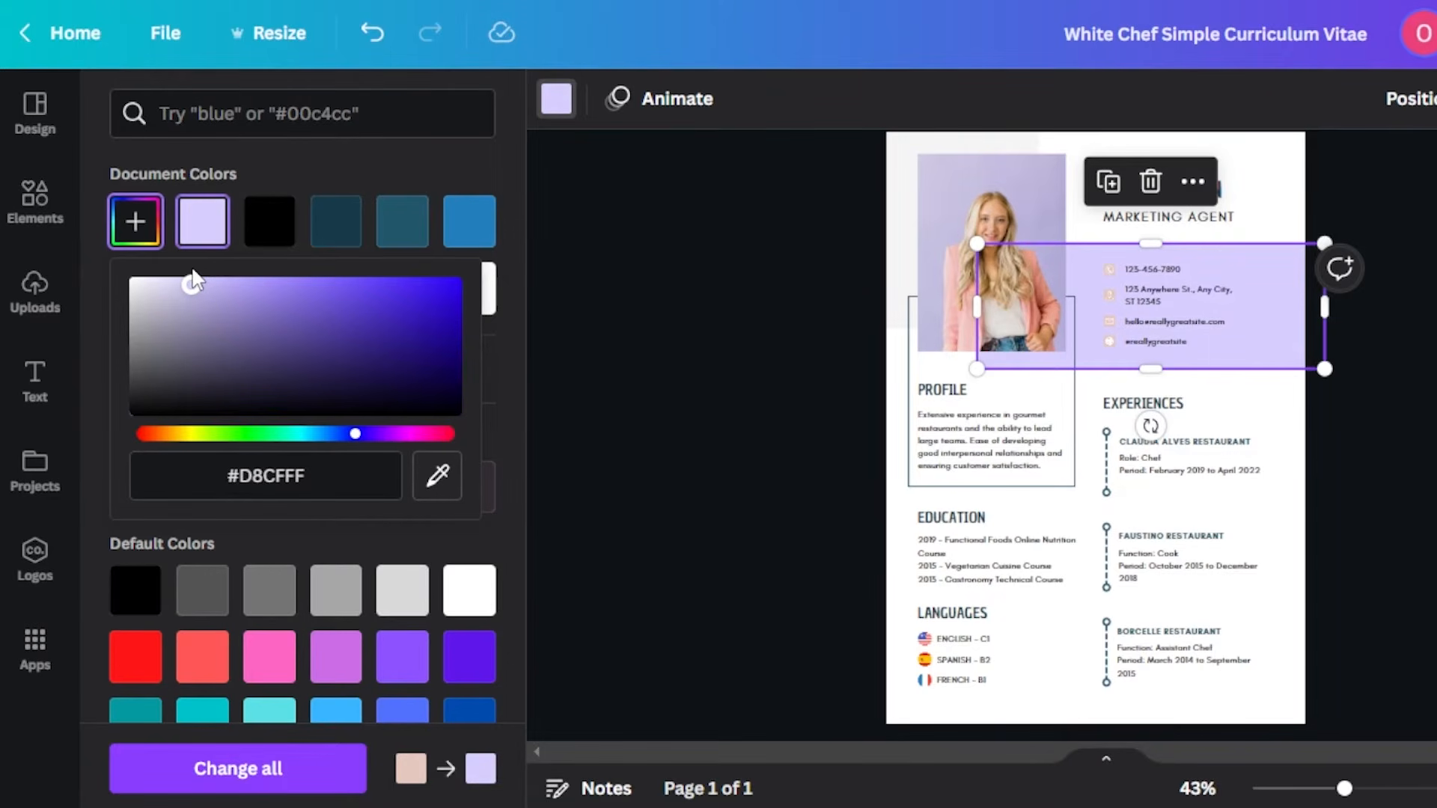
pyautogui.click(613, 375)
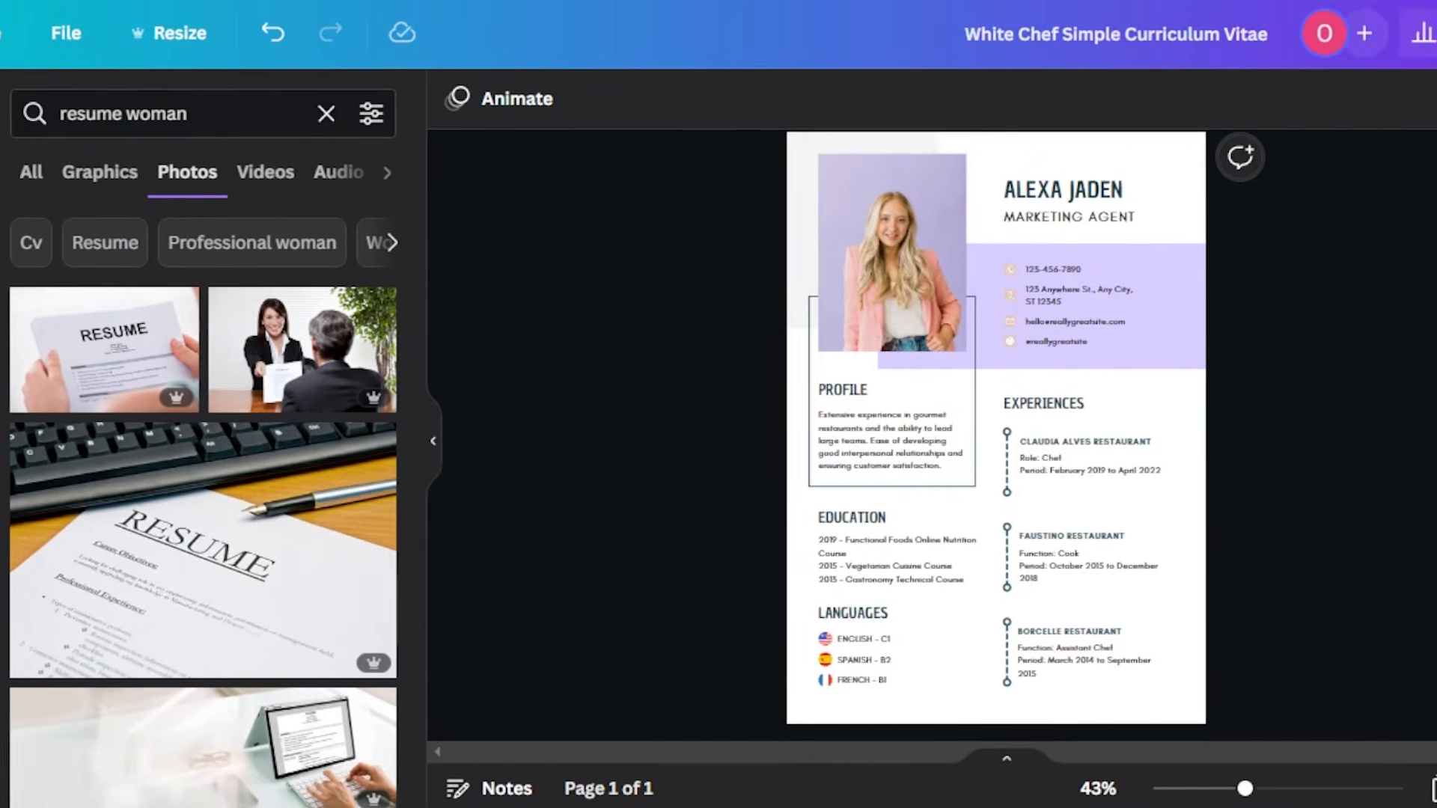
# - Download the design as a PDF Standard file
pyautogui.click(1356, 45)
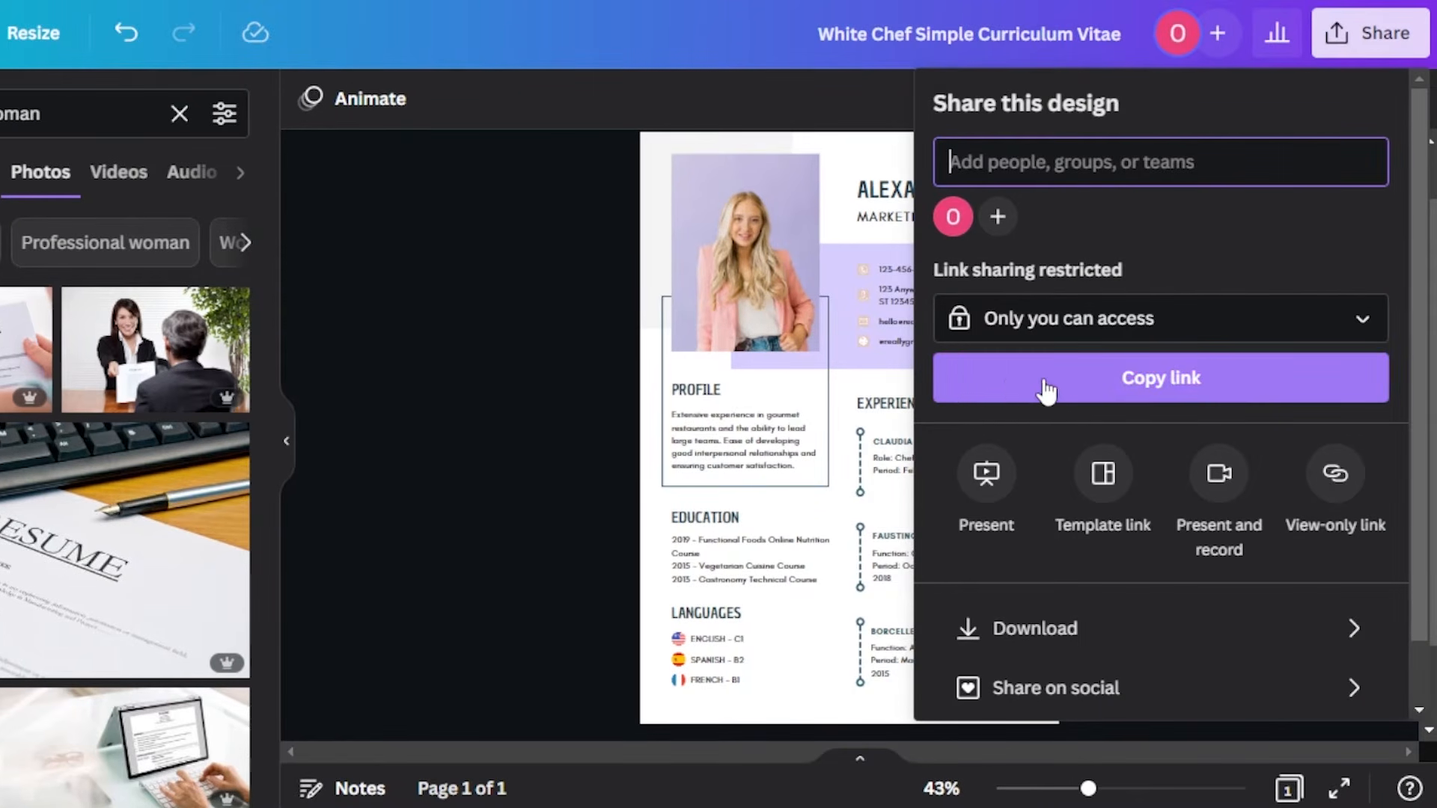
pyautogui.click(1036, 626)
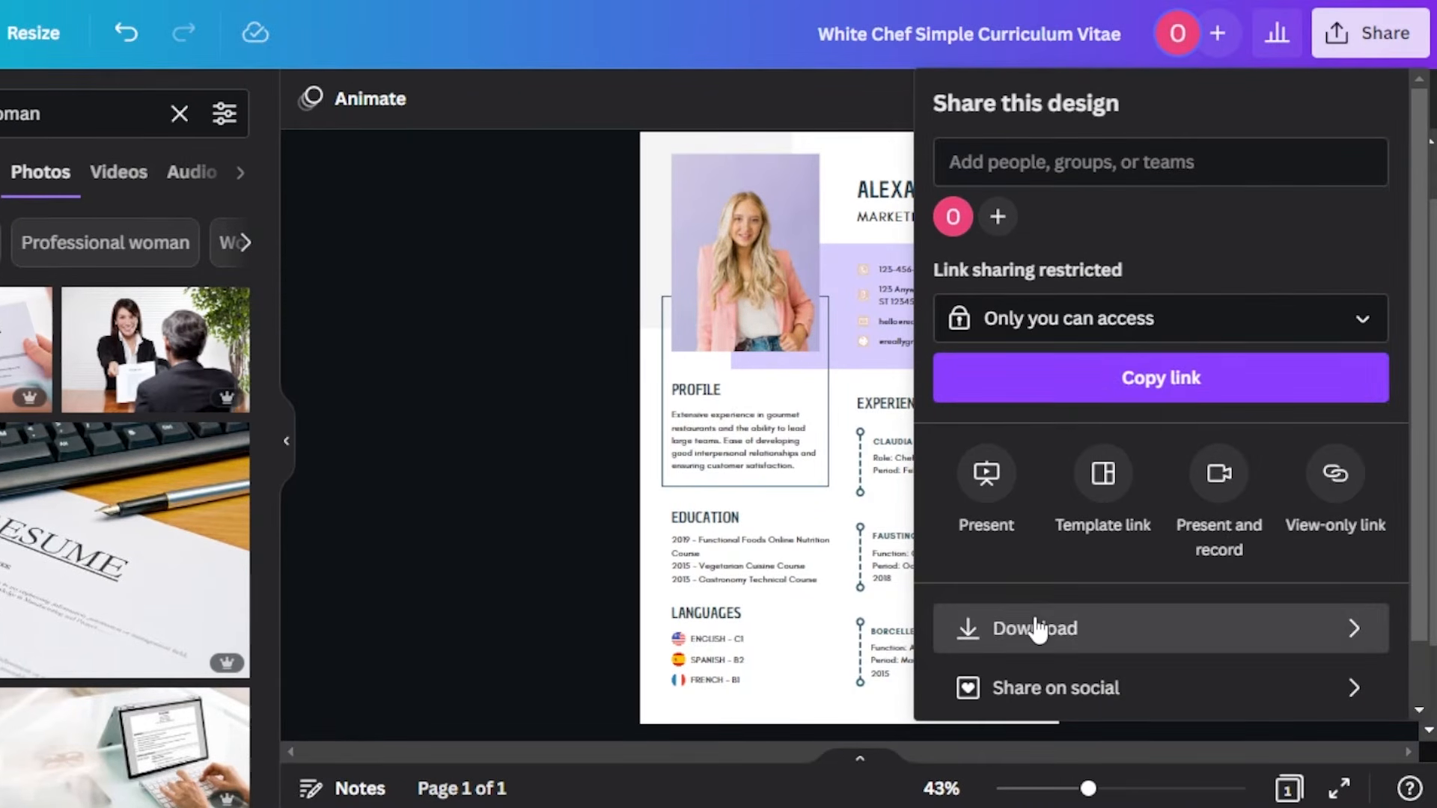
pyautogui.click(1036, 255)
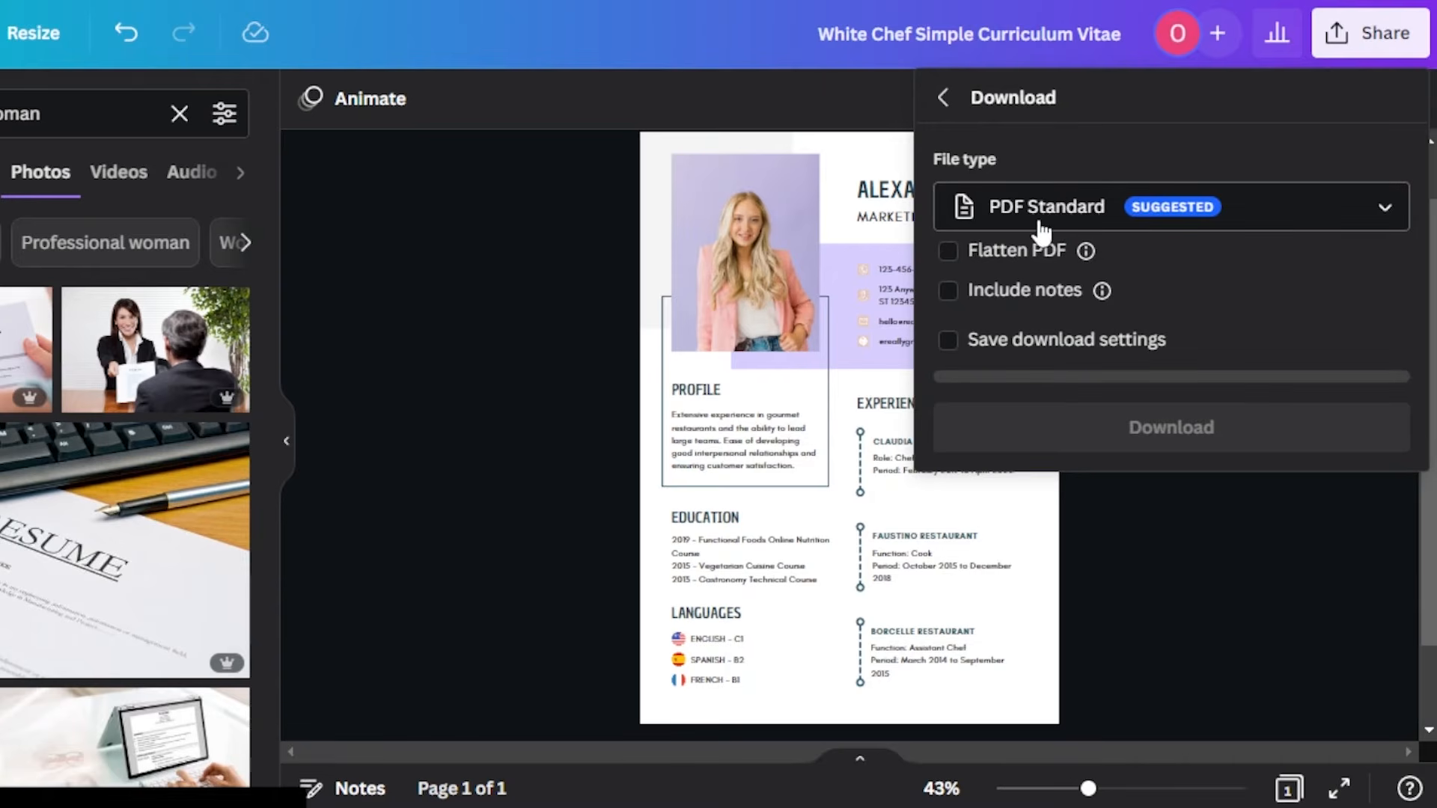
pyautogui.click(1063, 216)
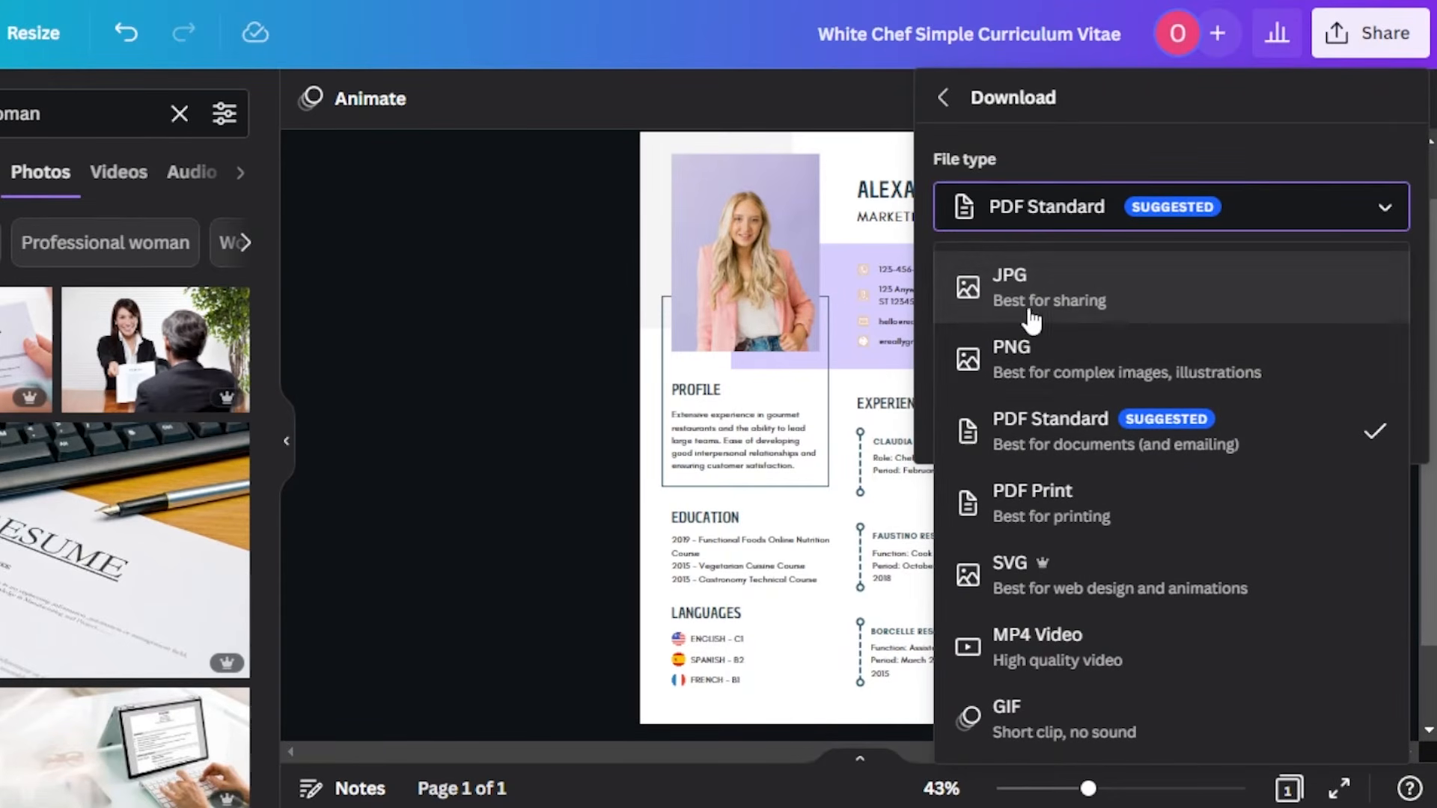
pyautogui.click(1078, 225)
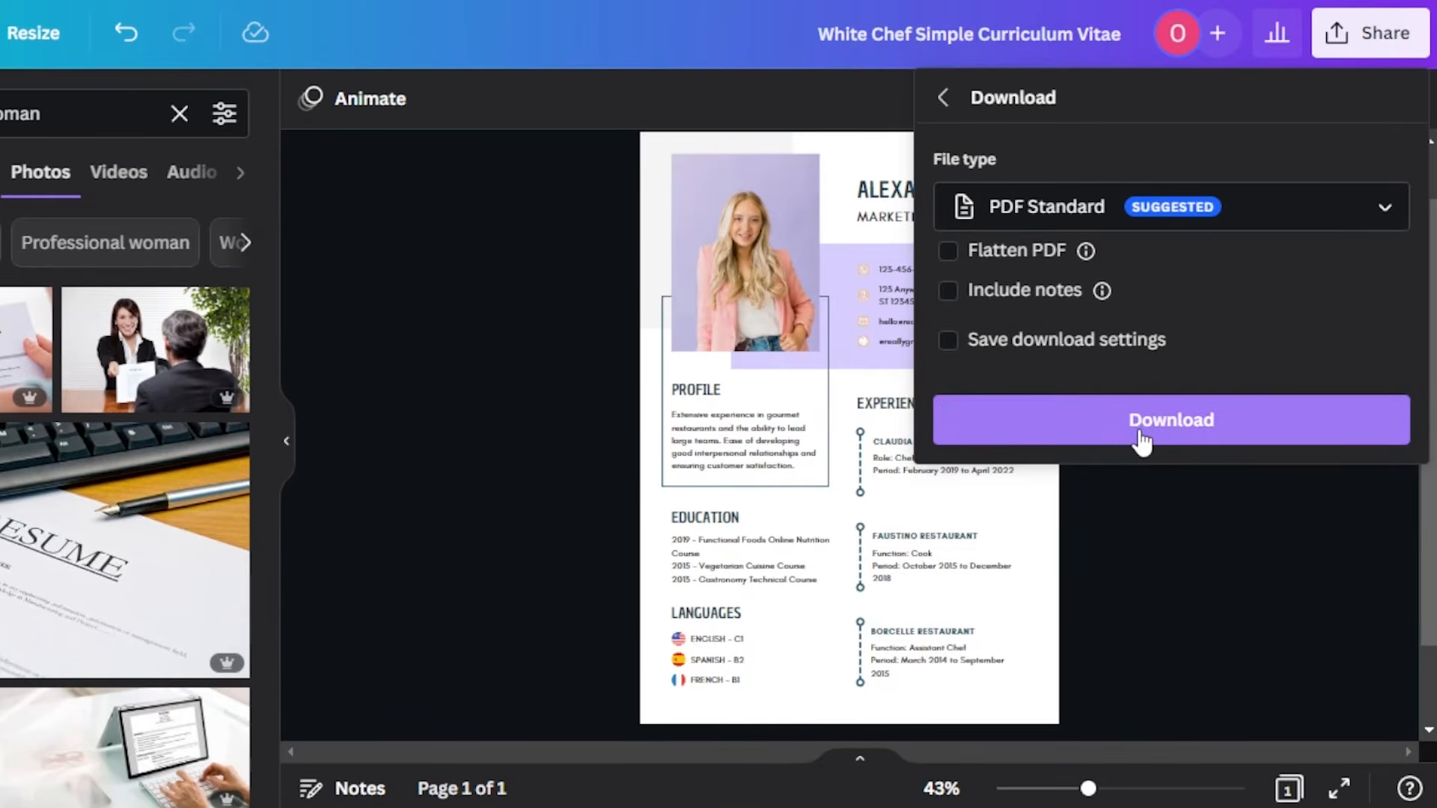
pyautogui.click(1106, 432)
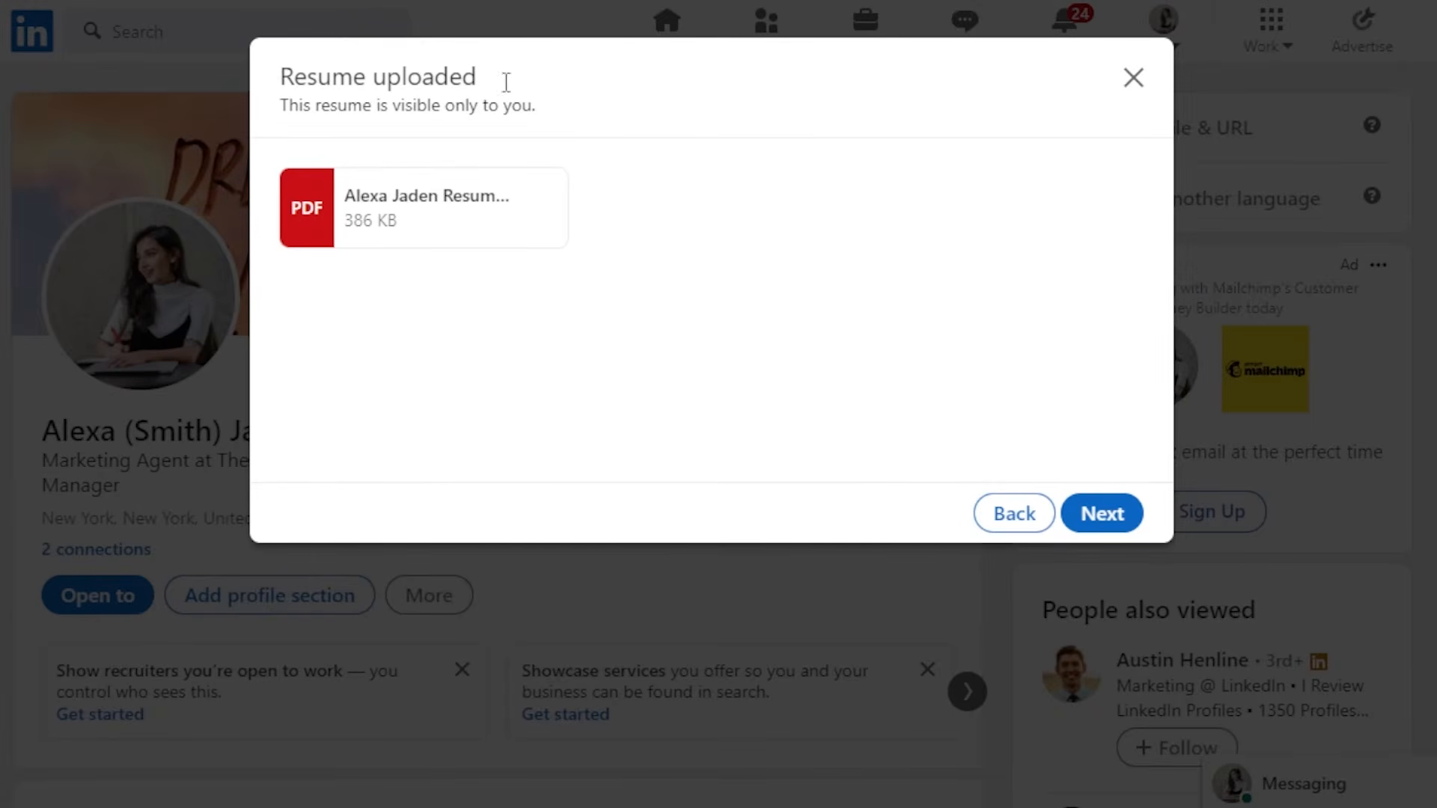
# - Switch to LinkedIn and continue past the uploaded resume PDF in the resume upload dialog
pyautogui.click(1100, 515)
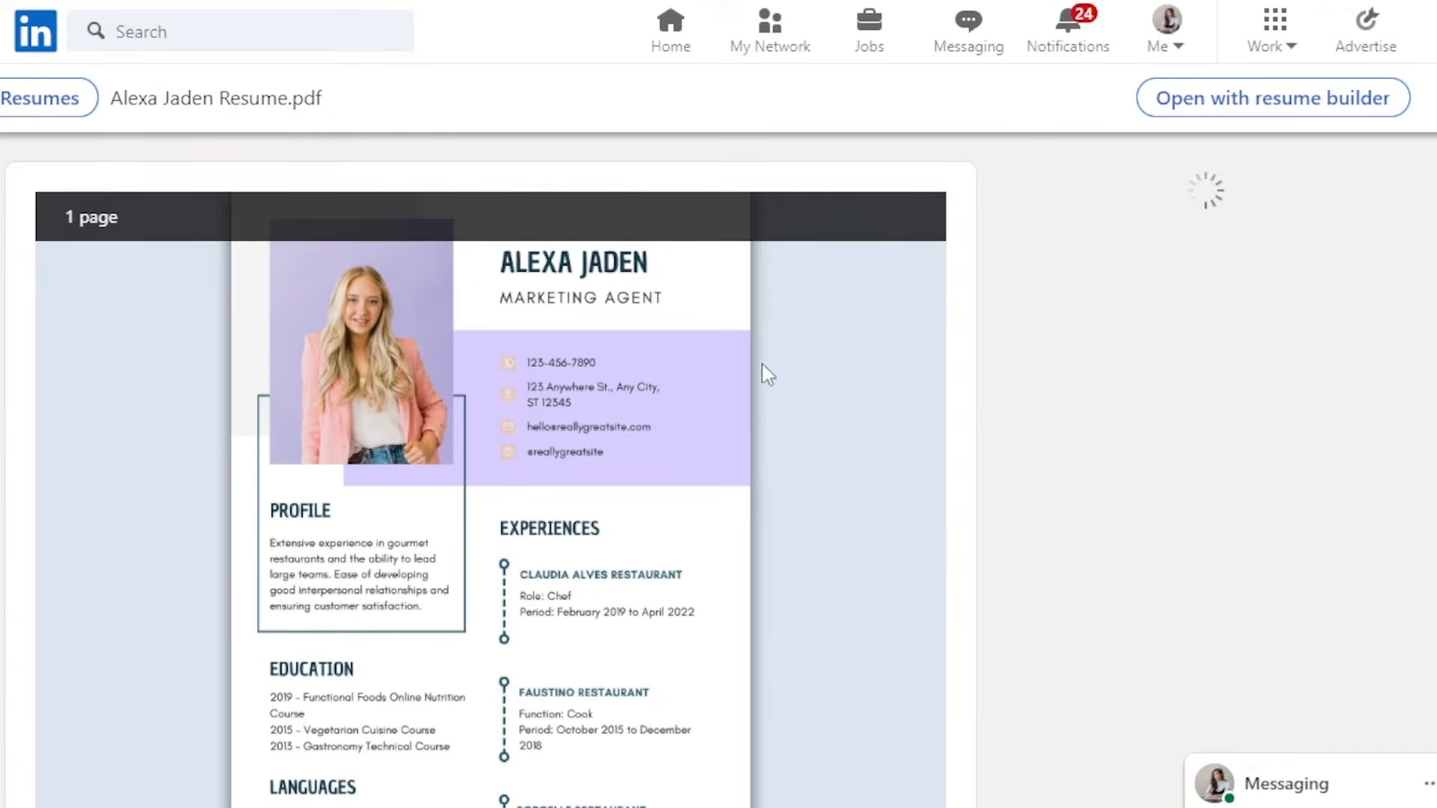
# - Review the uploaded resume preview and its Resume insights keyword suggestions for the Marketing Specialist job title
pyautogui.scroll(-3, 706, 436)
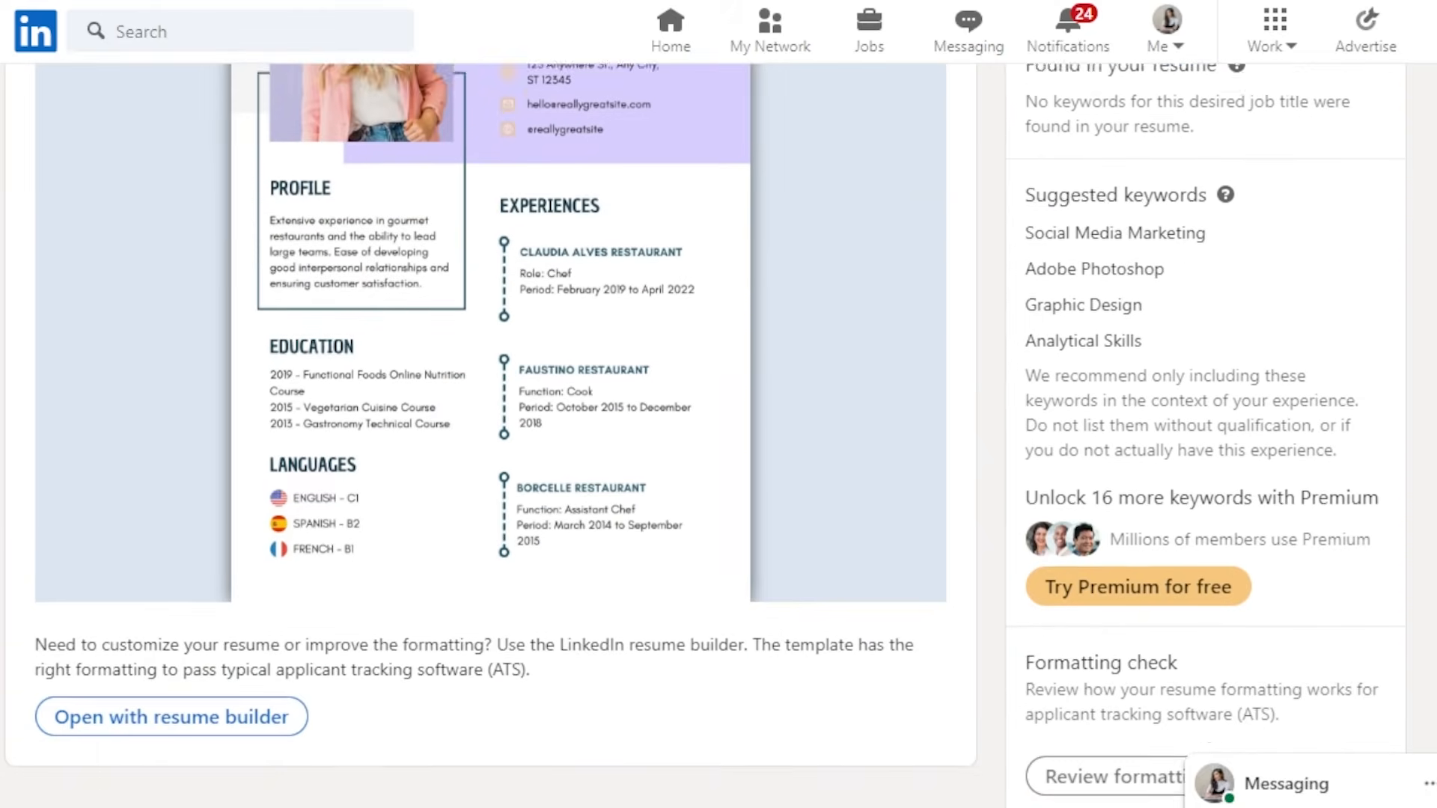
pyautogui.scroll(3, 706, 435)
pyautogui.scroll(-3, 706, 435)
pyautogui.scroll(-2, 706, 436)
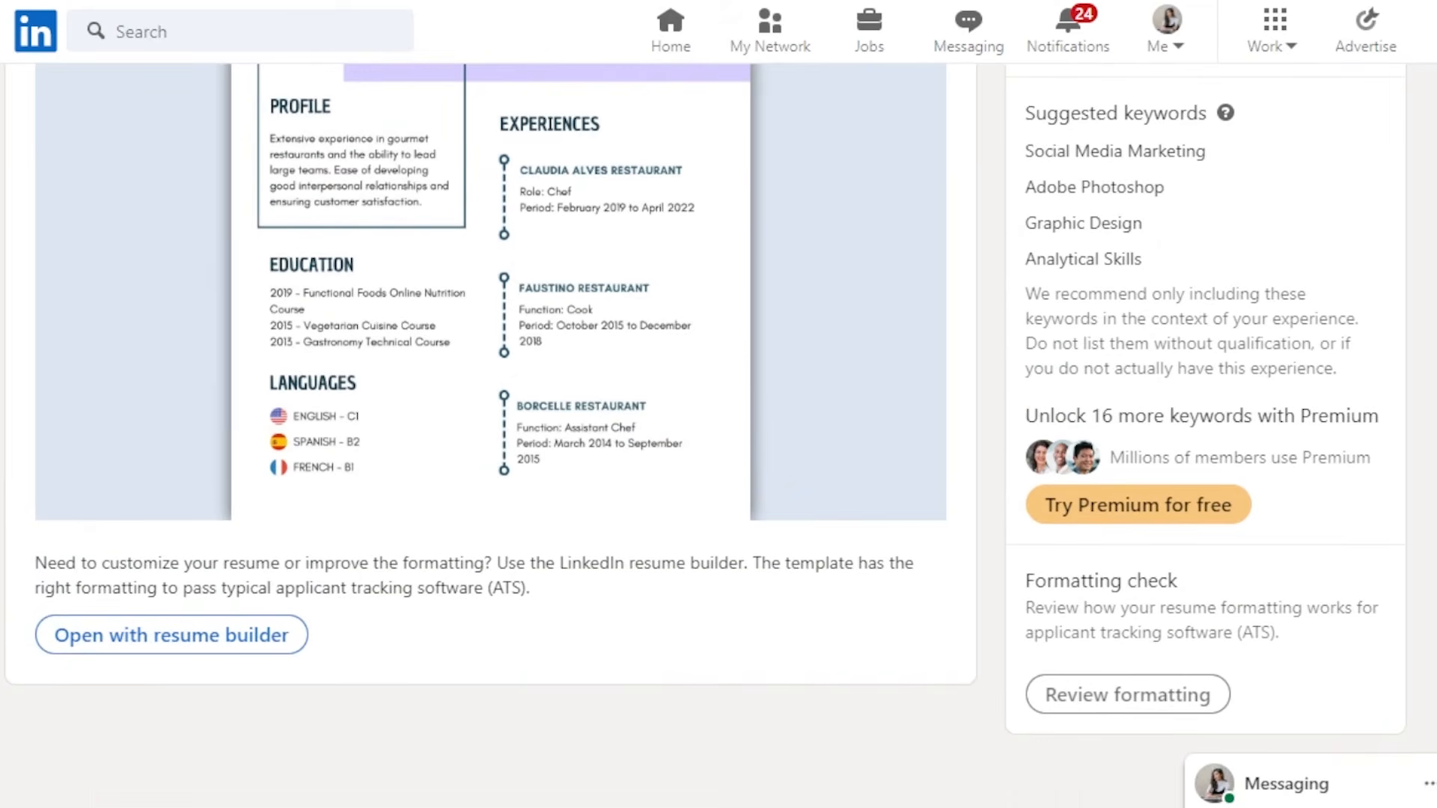
pyautogui.scroll(6, 706, 436)
pyautogui.scroll(-5, 706, 435)
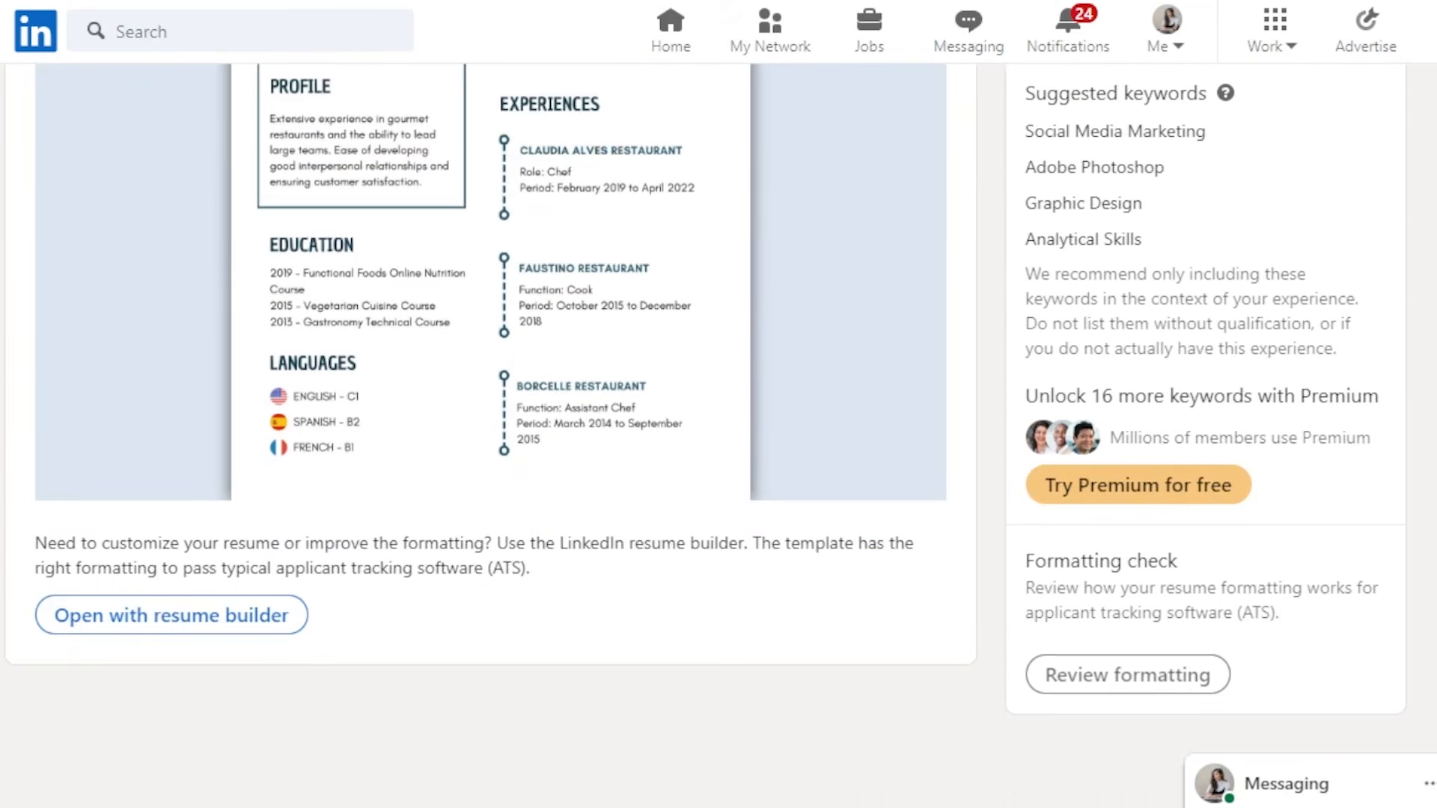
pyautogui.scroll(4, 706, 435)
pyautogui.scroll(-3, 706, 436)
pyautogui.scroll(4, 706, 435)
pyautogui.scroll(-1, 706, 436)
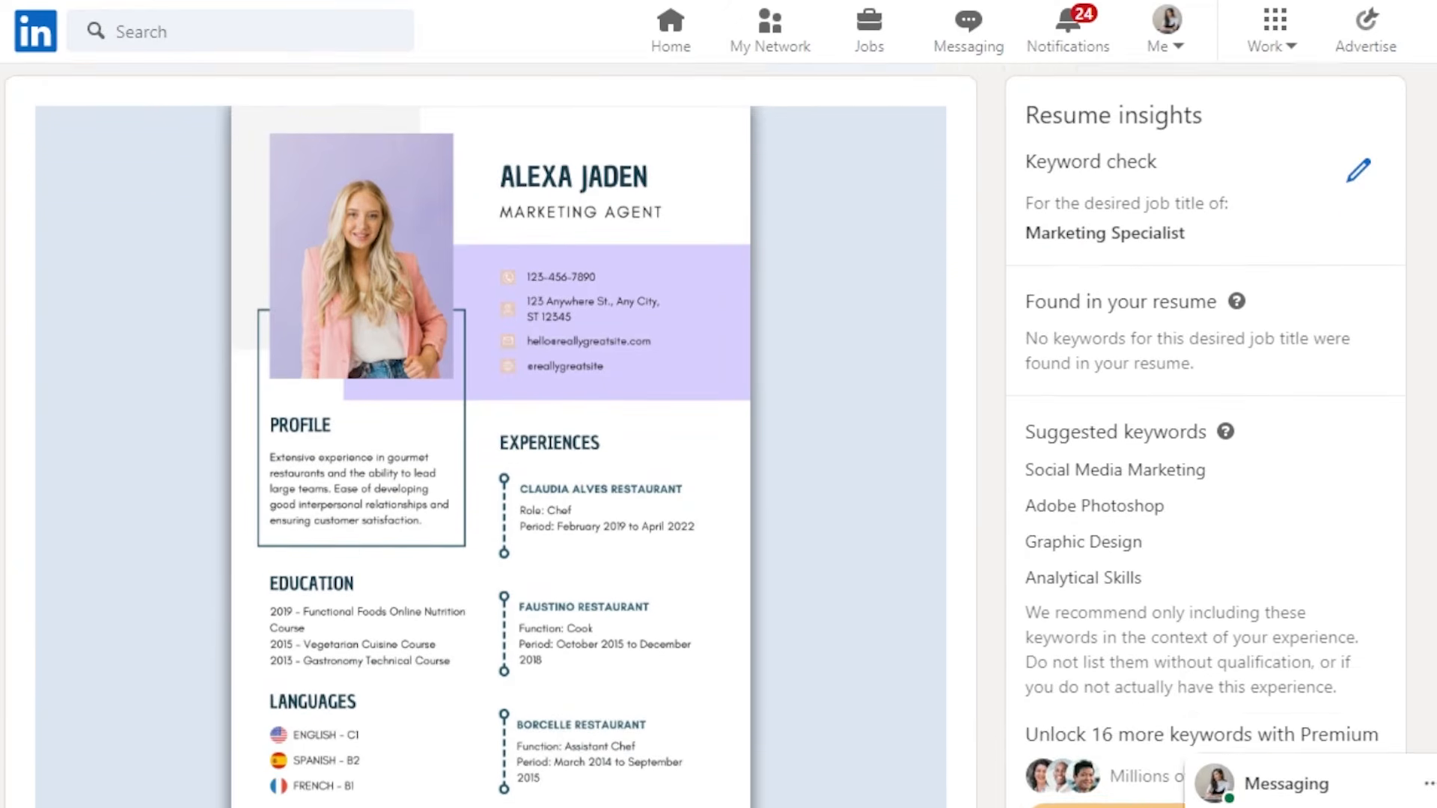
pyautogui.scroll(1, 706, 435)
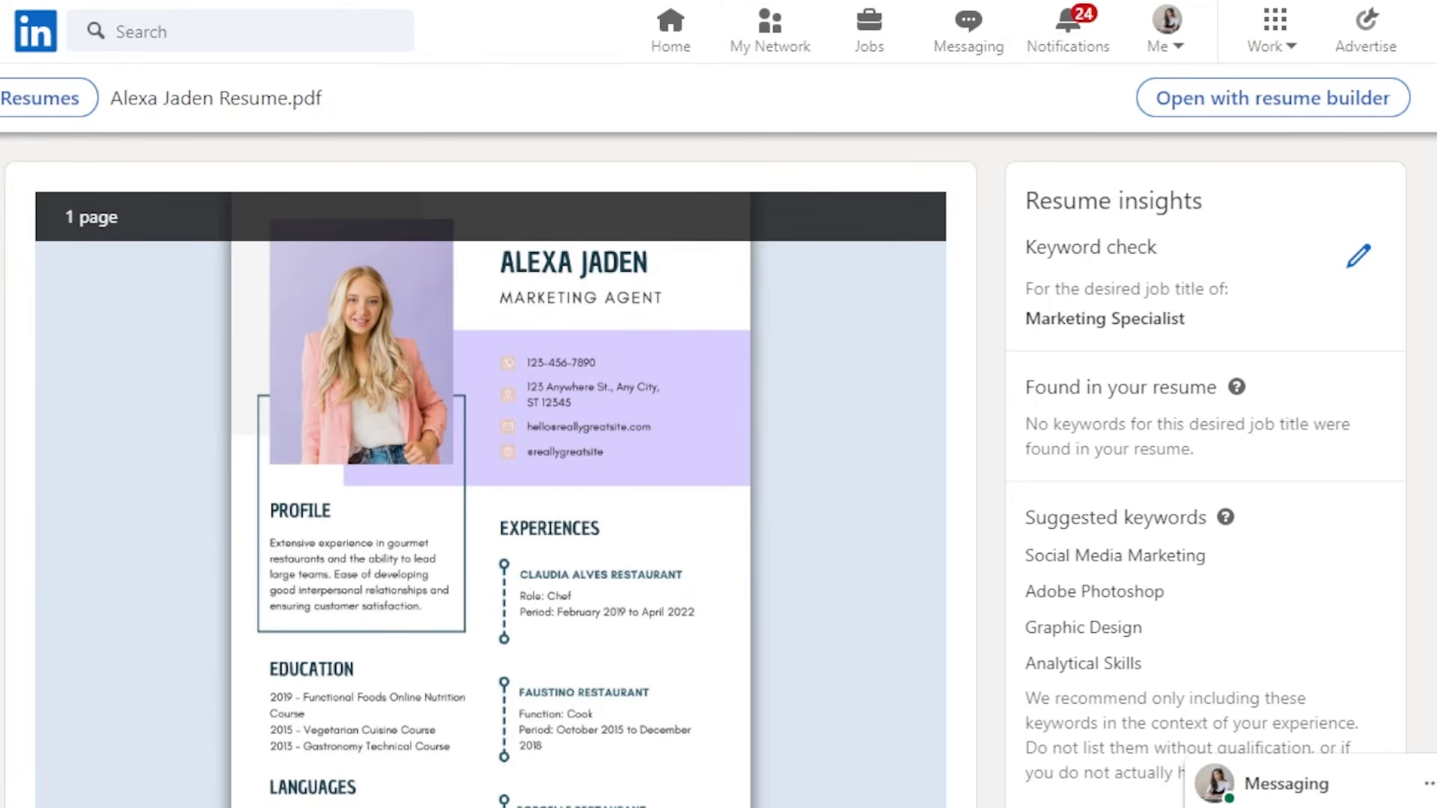
pyautogui.scroll(-4, 491, 449)
pyautogui.scroll(4, 491, 449)
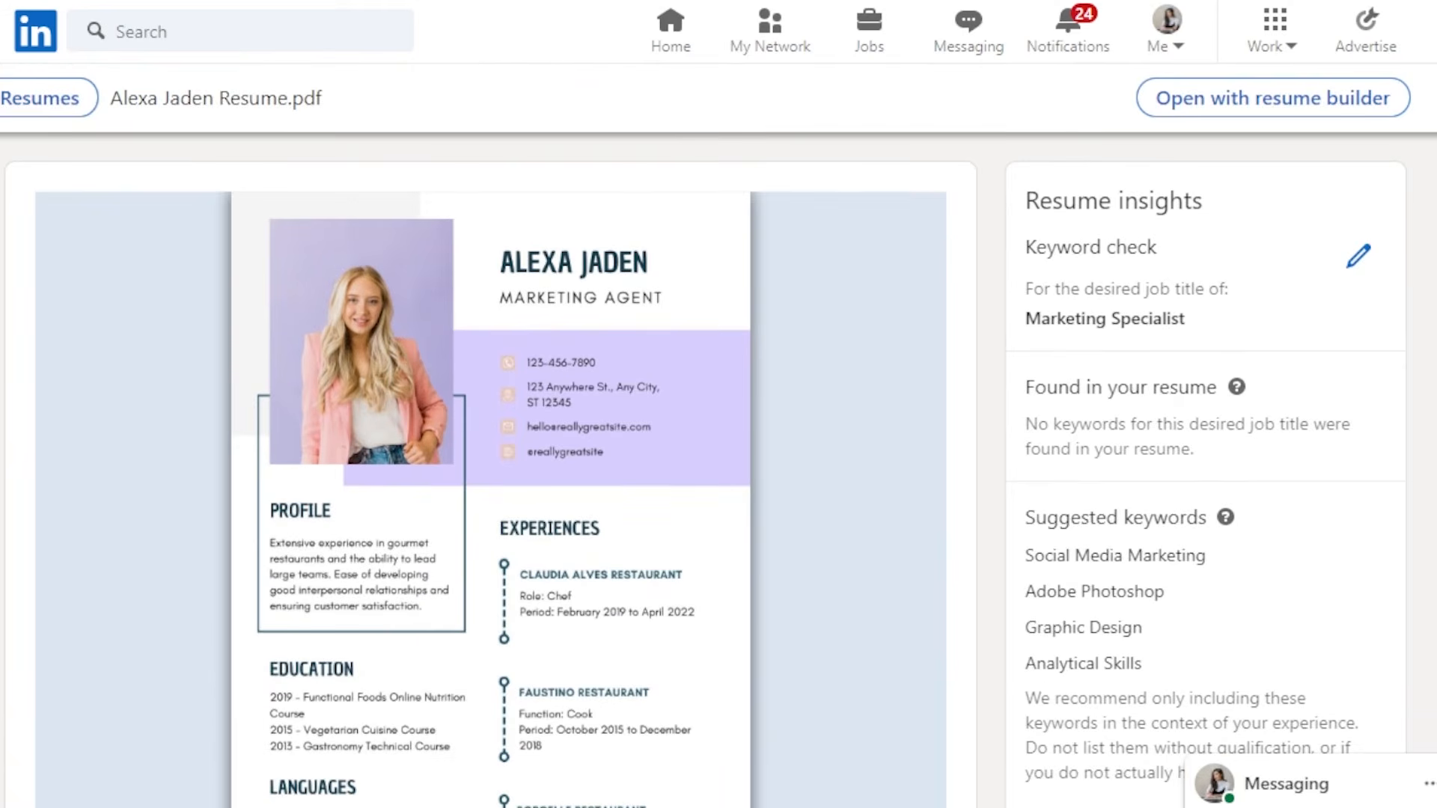
pyautogui.scroll(-2, 491, 449)
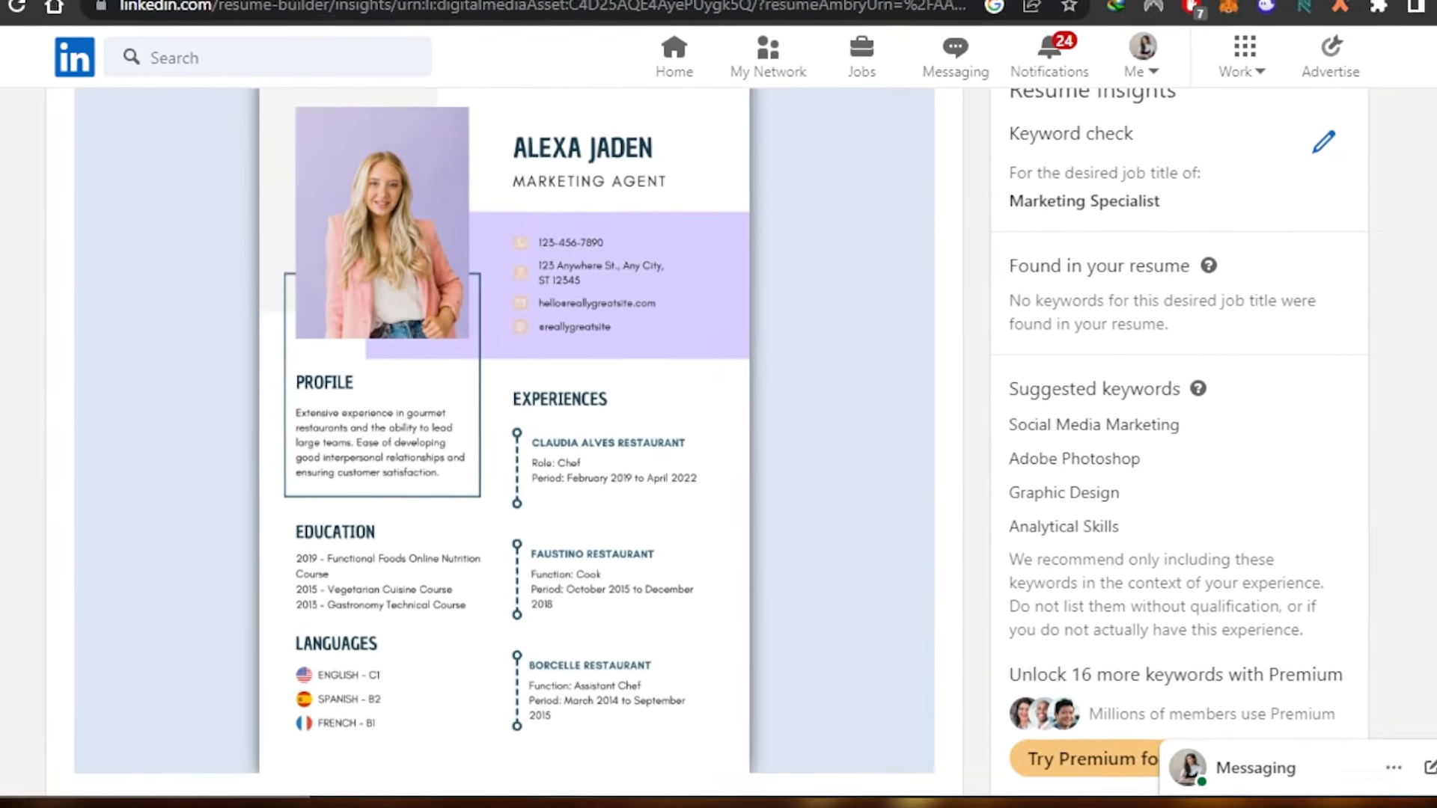